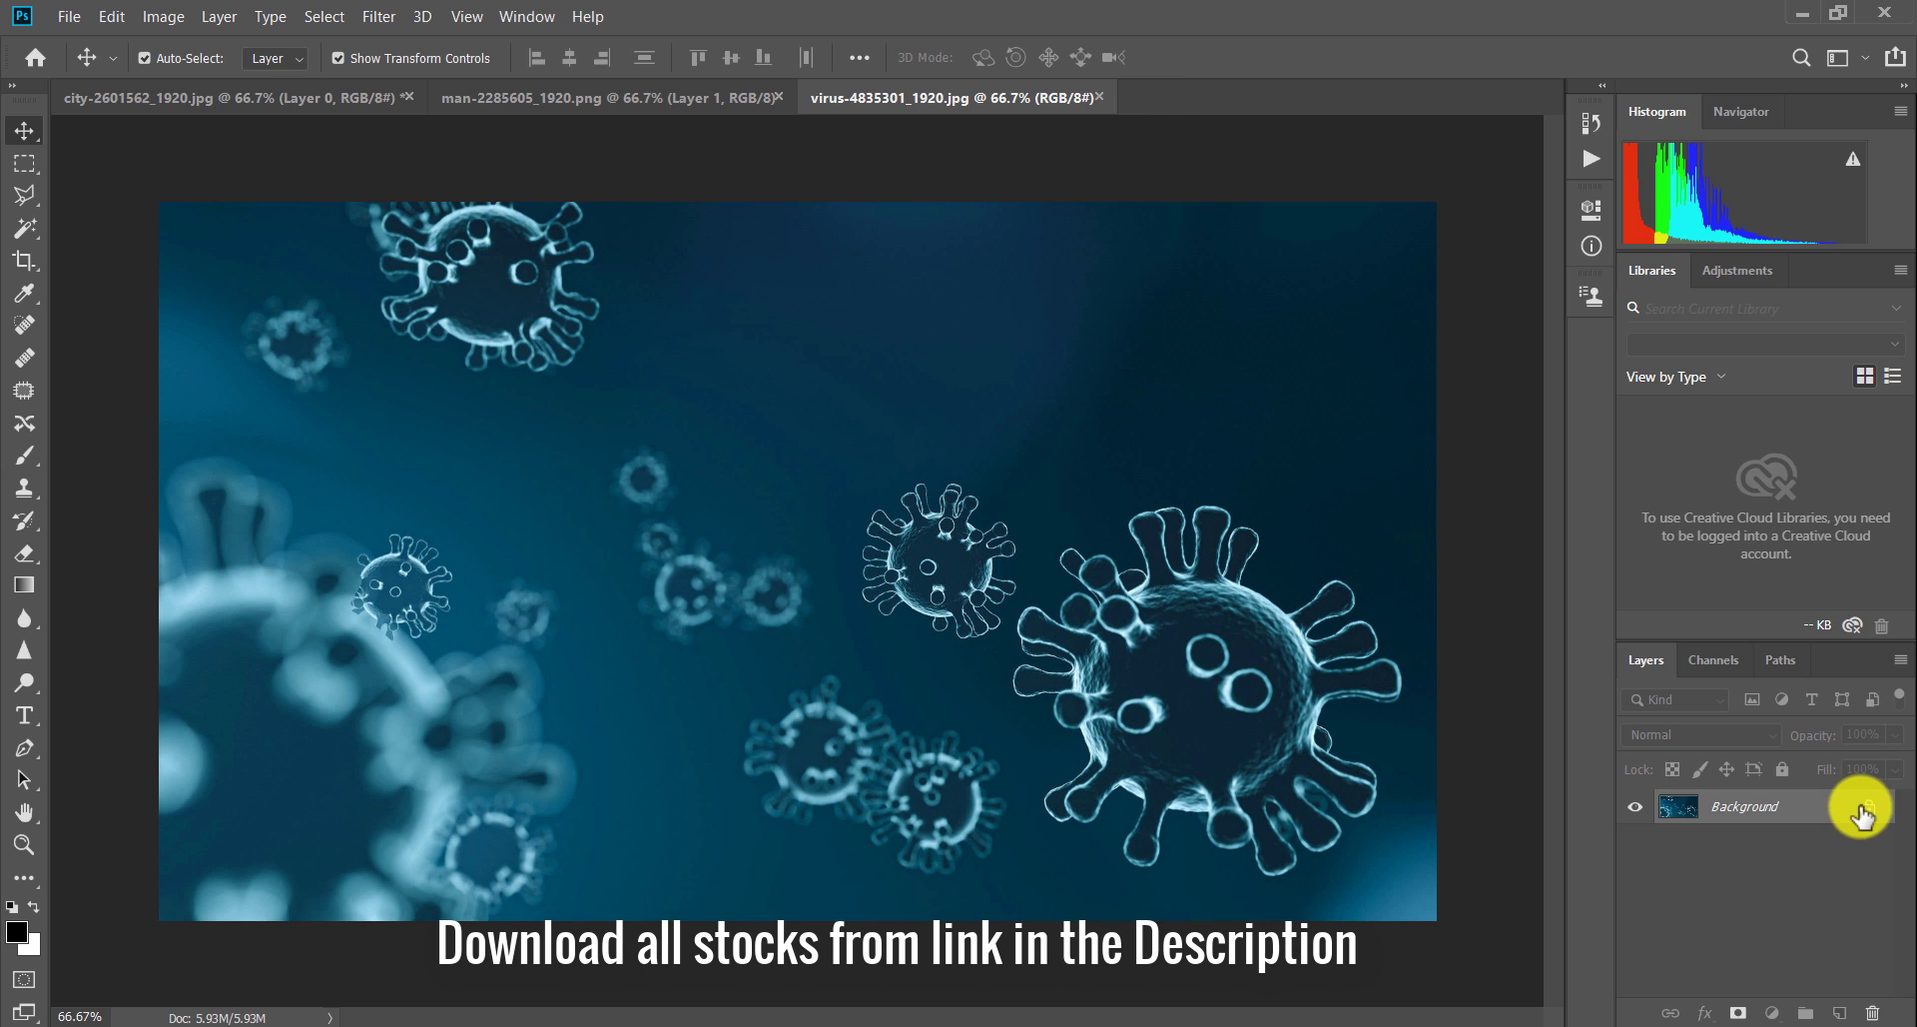
# - Convert the city street photo's layer to a smart object
pyautogui.click(334, 96)
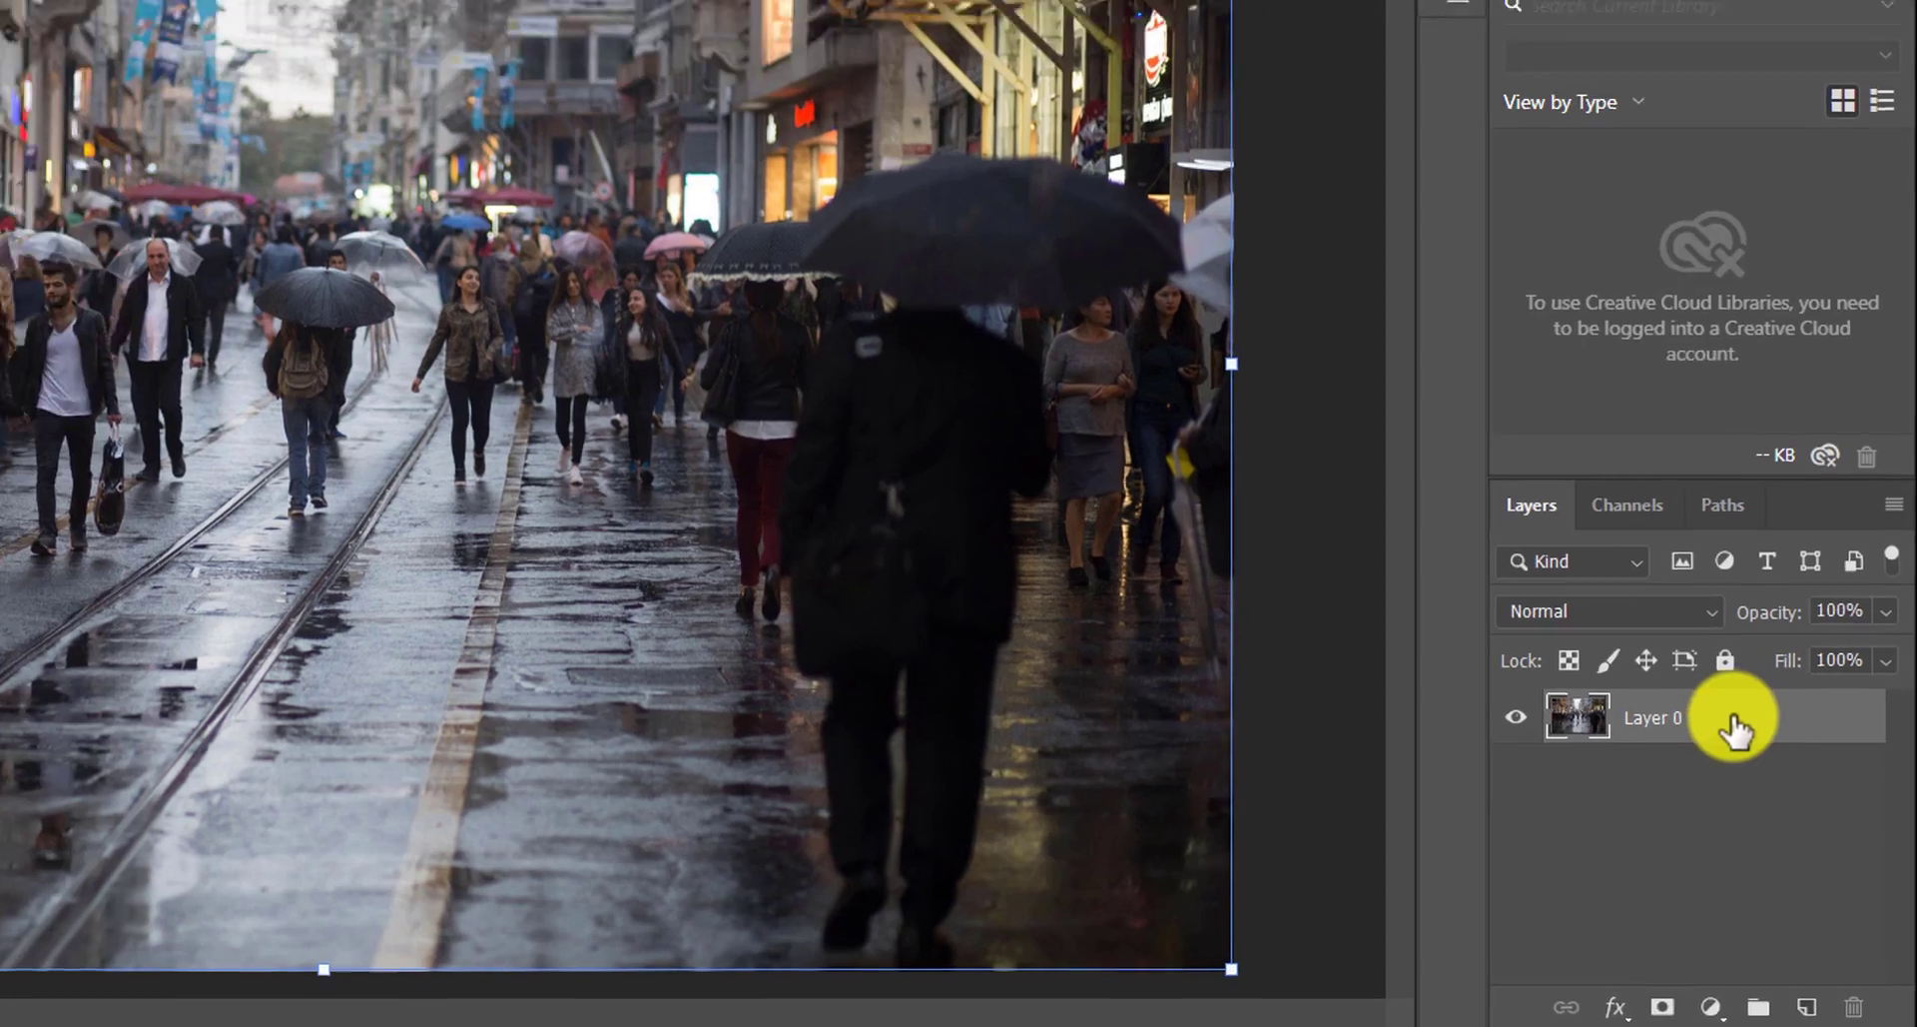
pyautogui.rightClick(1783, 807)
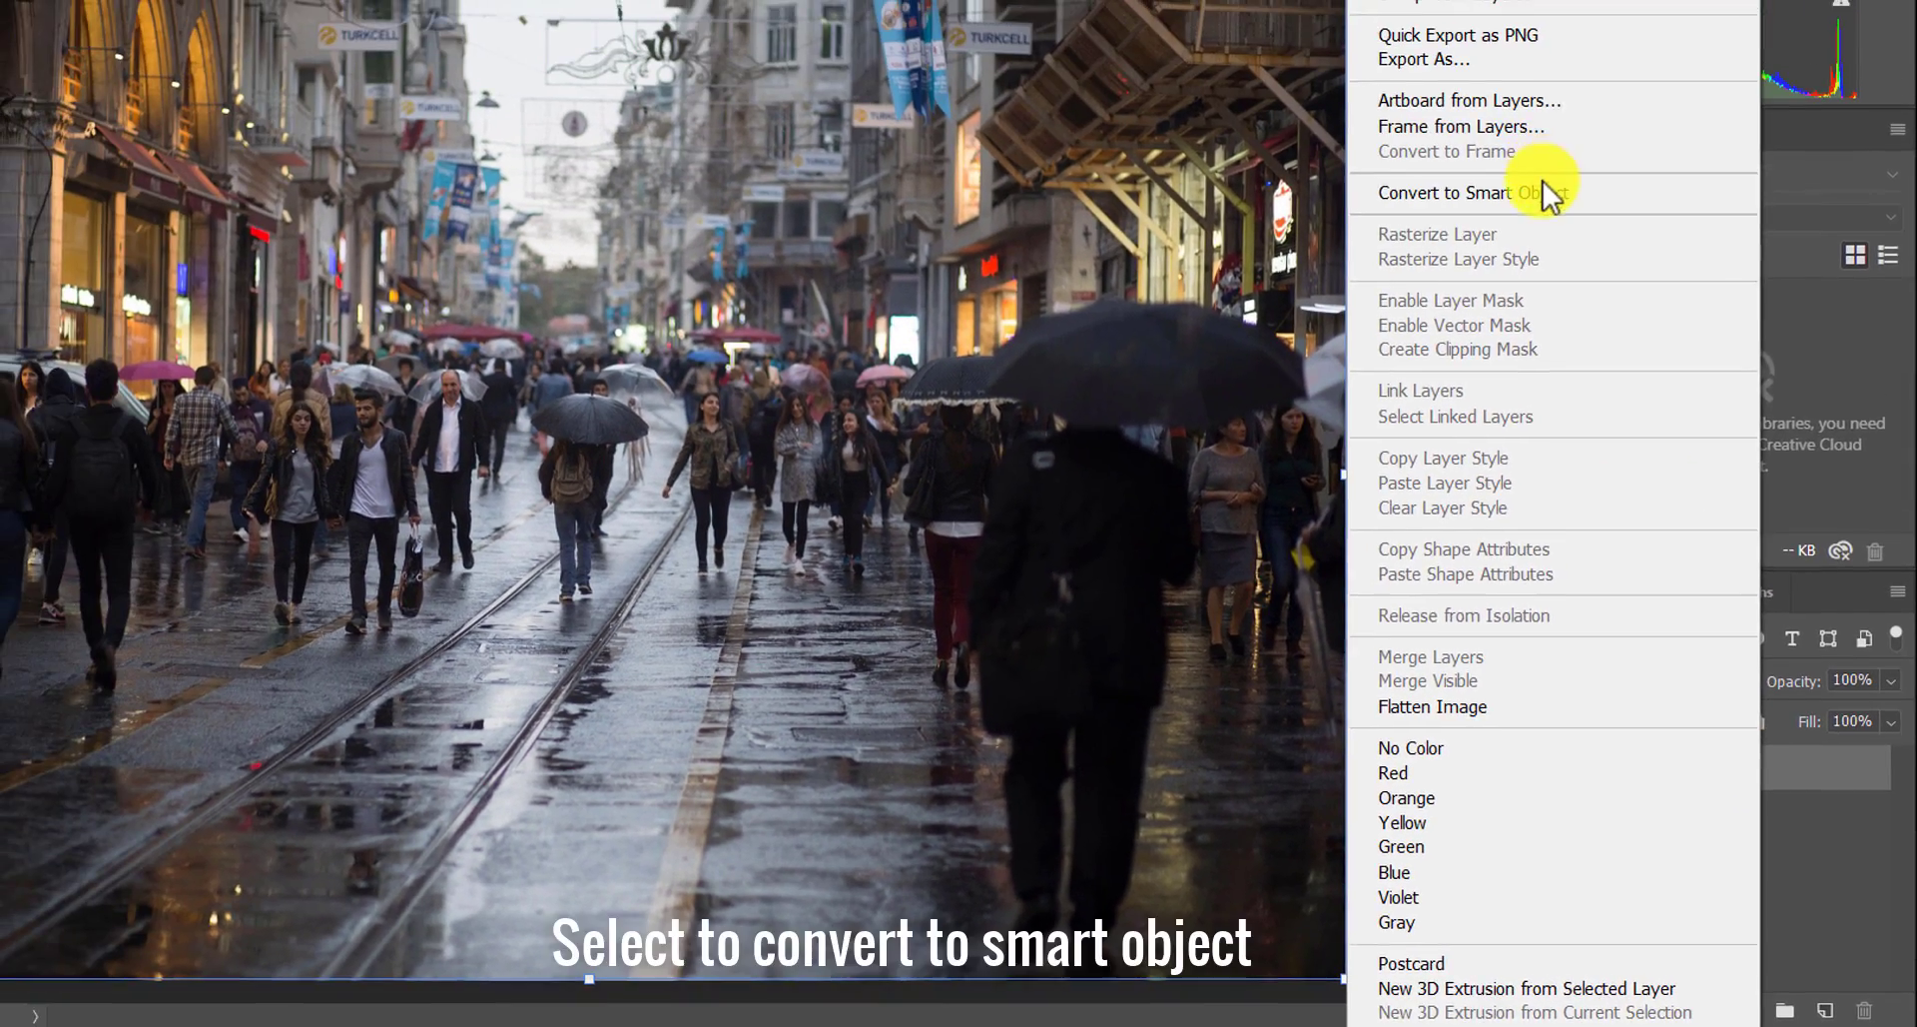
pyautogui.click(1568, 247)
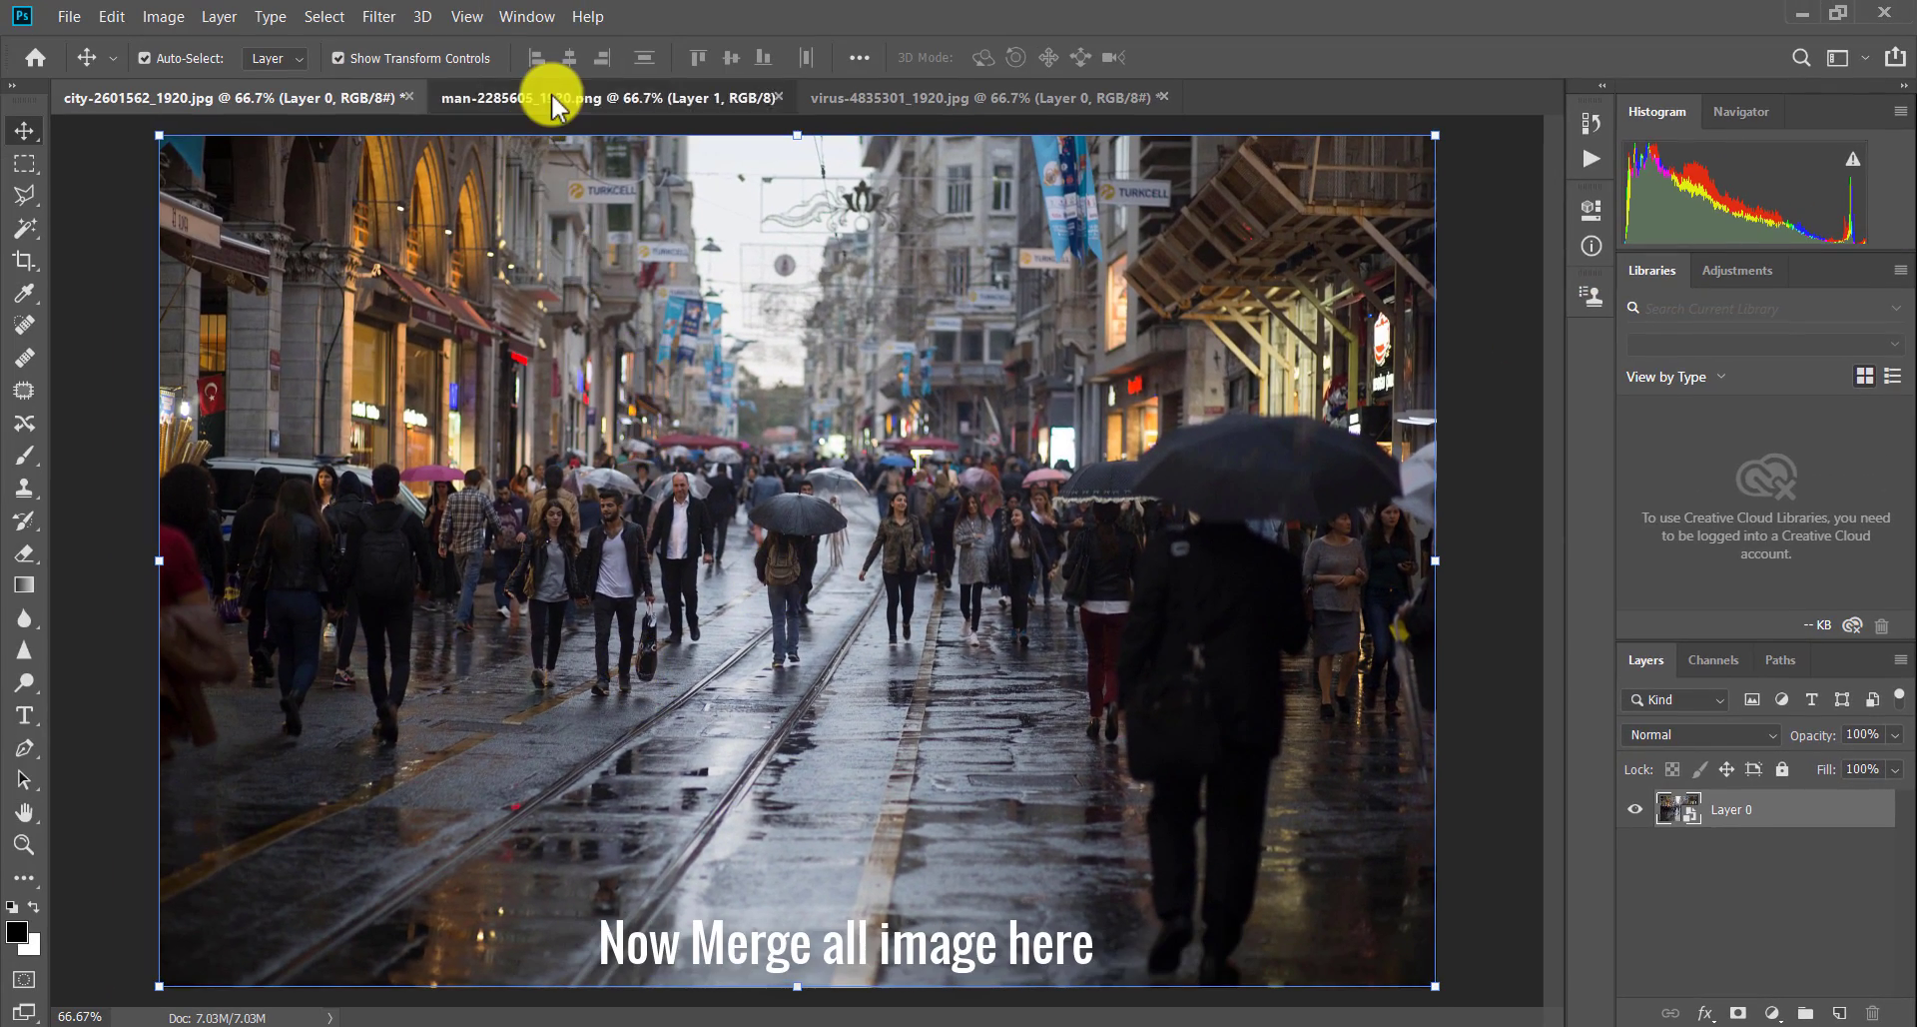
# - Bring the hooded man cutout into the city street document, centred at the canvas's lower edge
pyautogui.click(553, 99)
pyautogui.moveTo(809, 361); pyautogui.dragTo(835, 547)
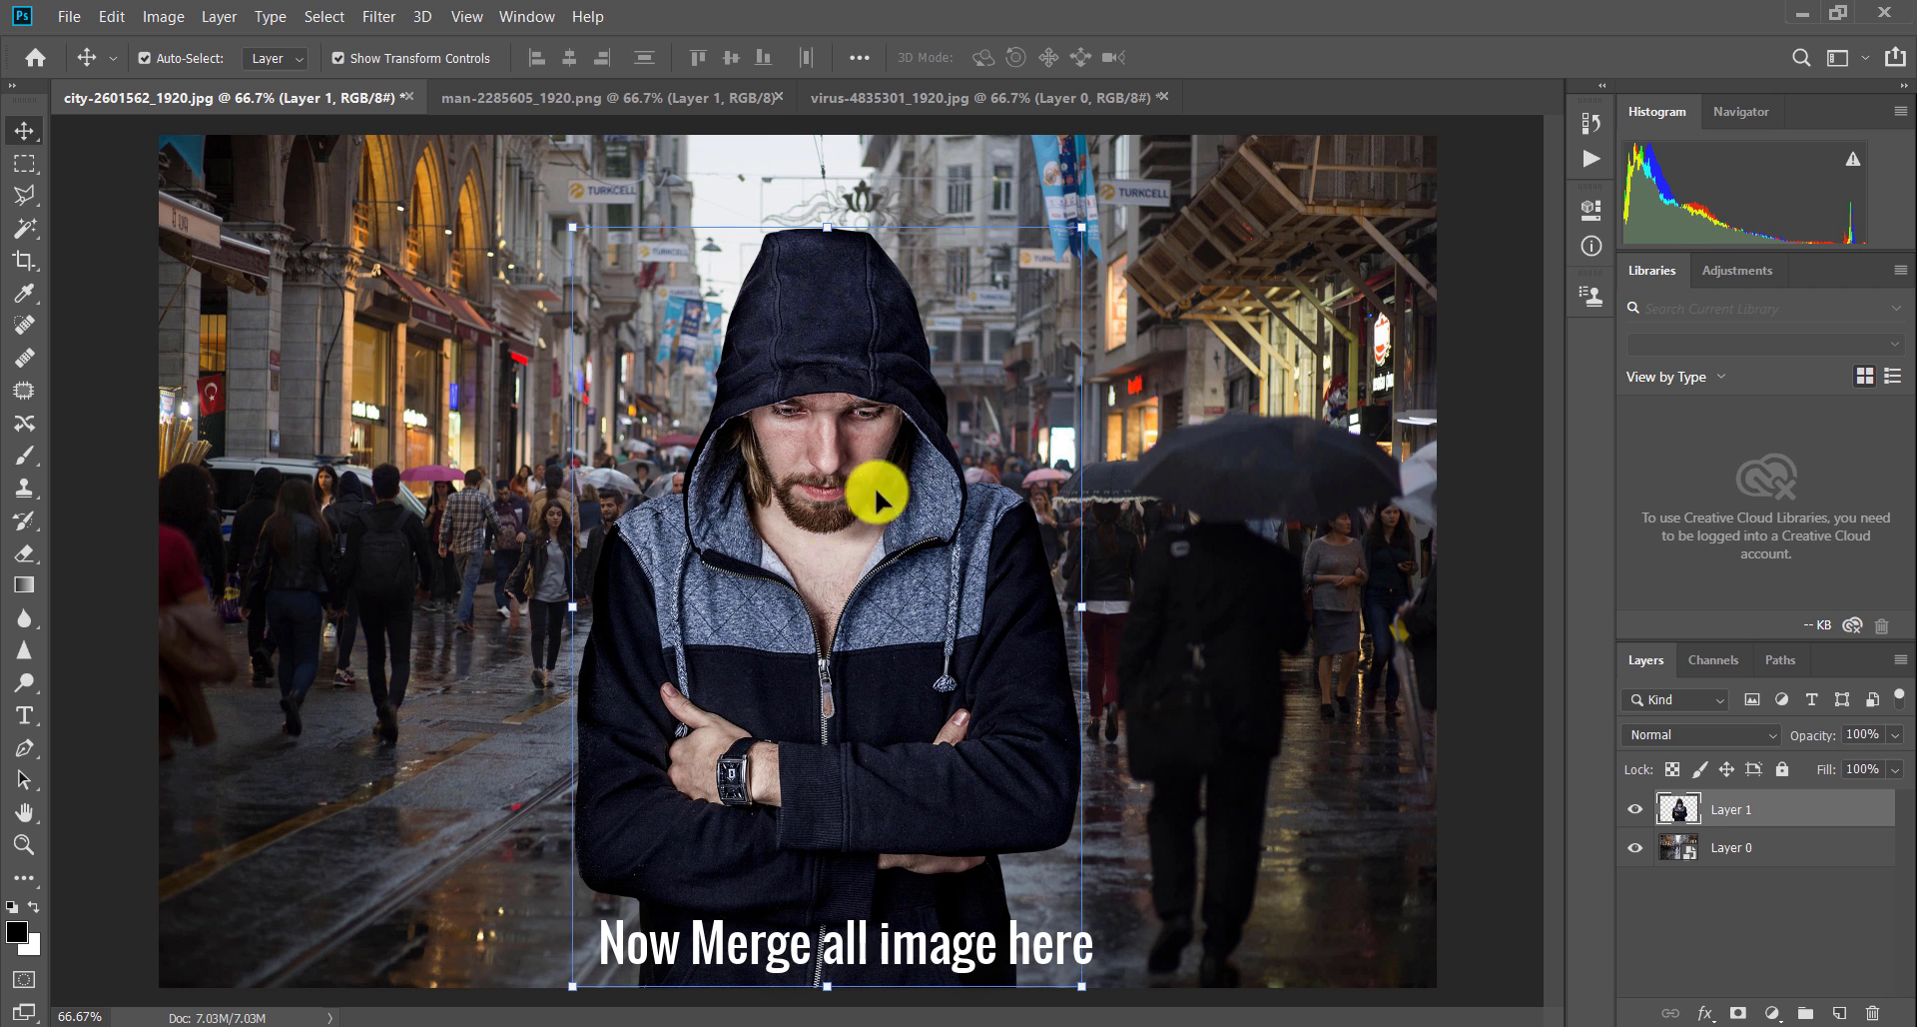
pyautogui.click(1119, 195)
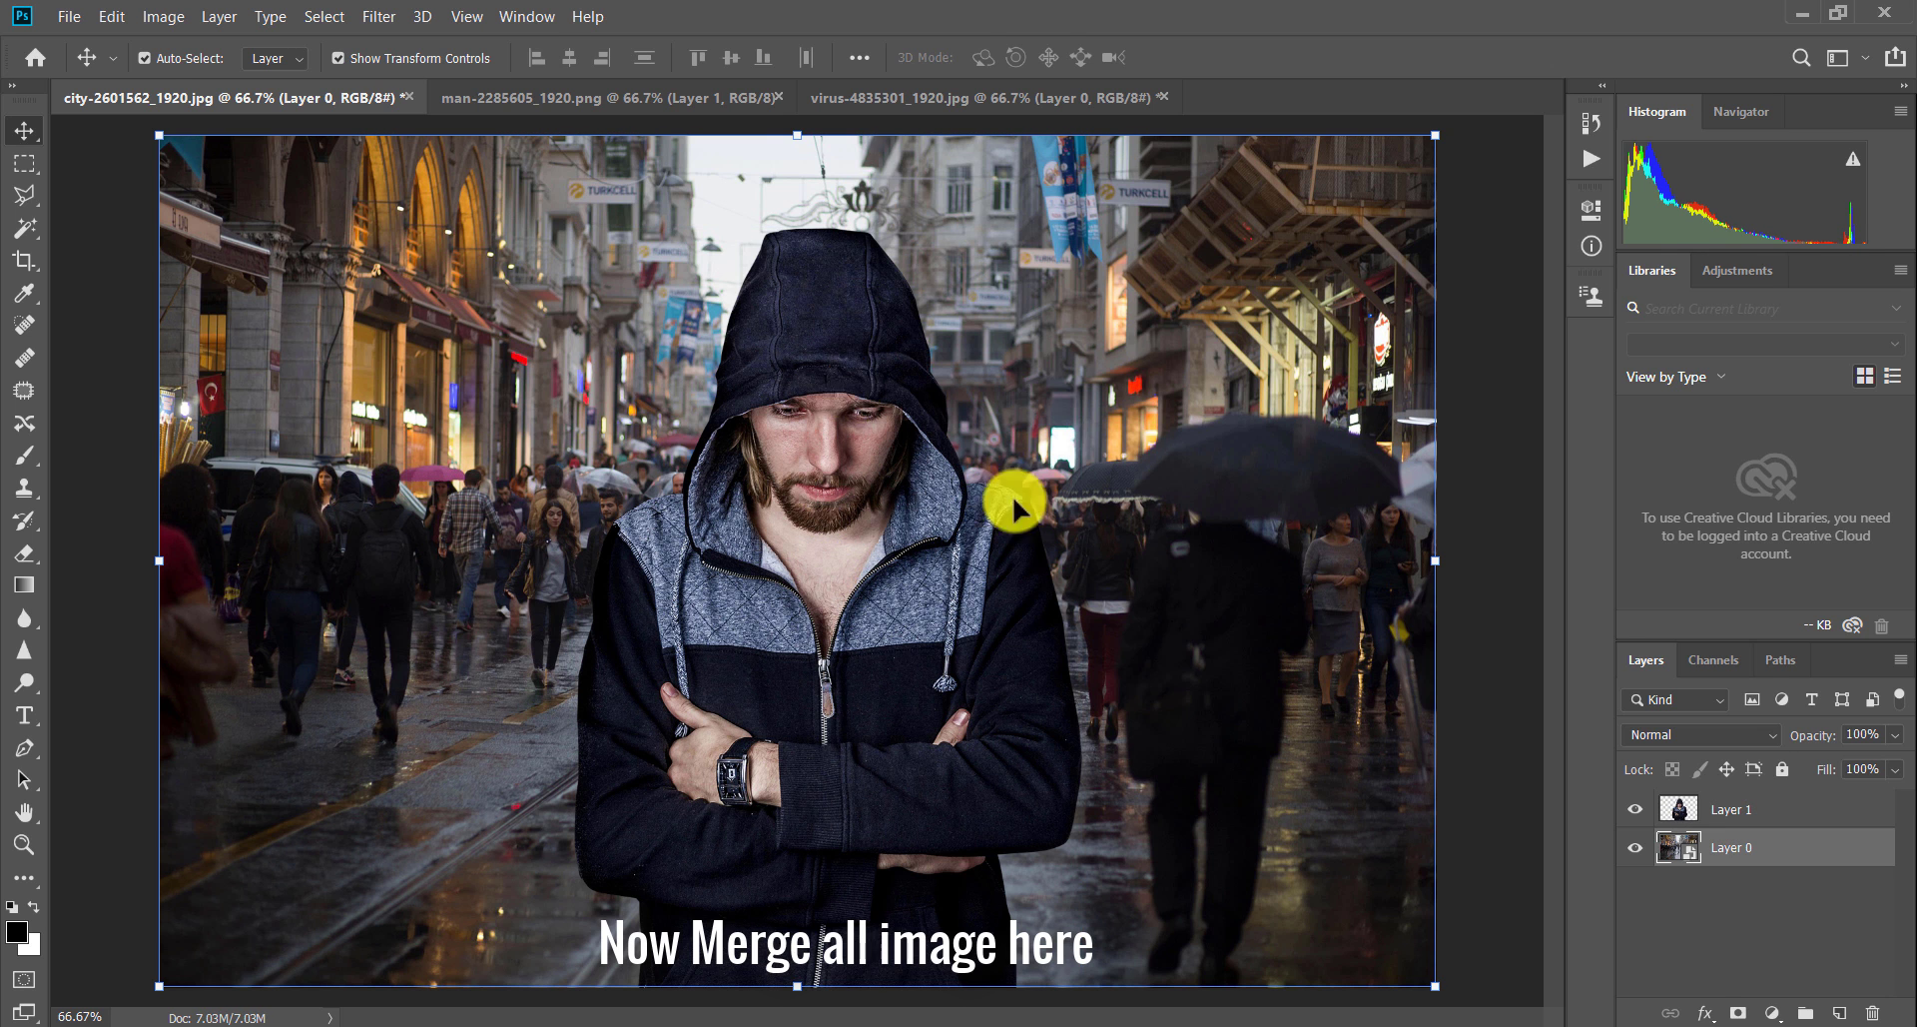
# - Convert the hooded man's layer to a smart object
pyautogui.click(1763, 811)
pyautogui.click(1757, 848)
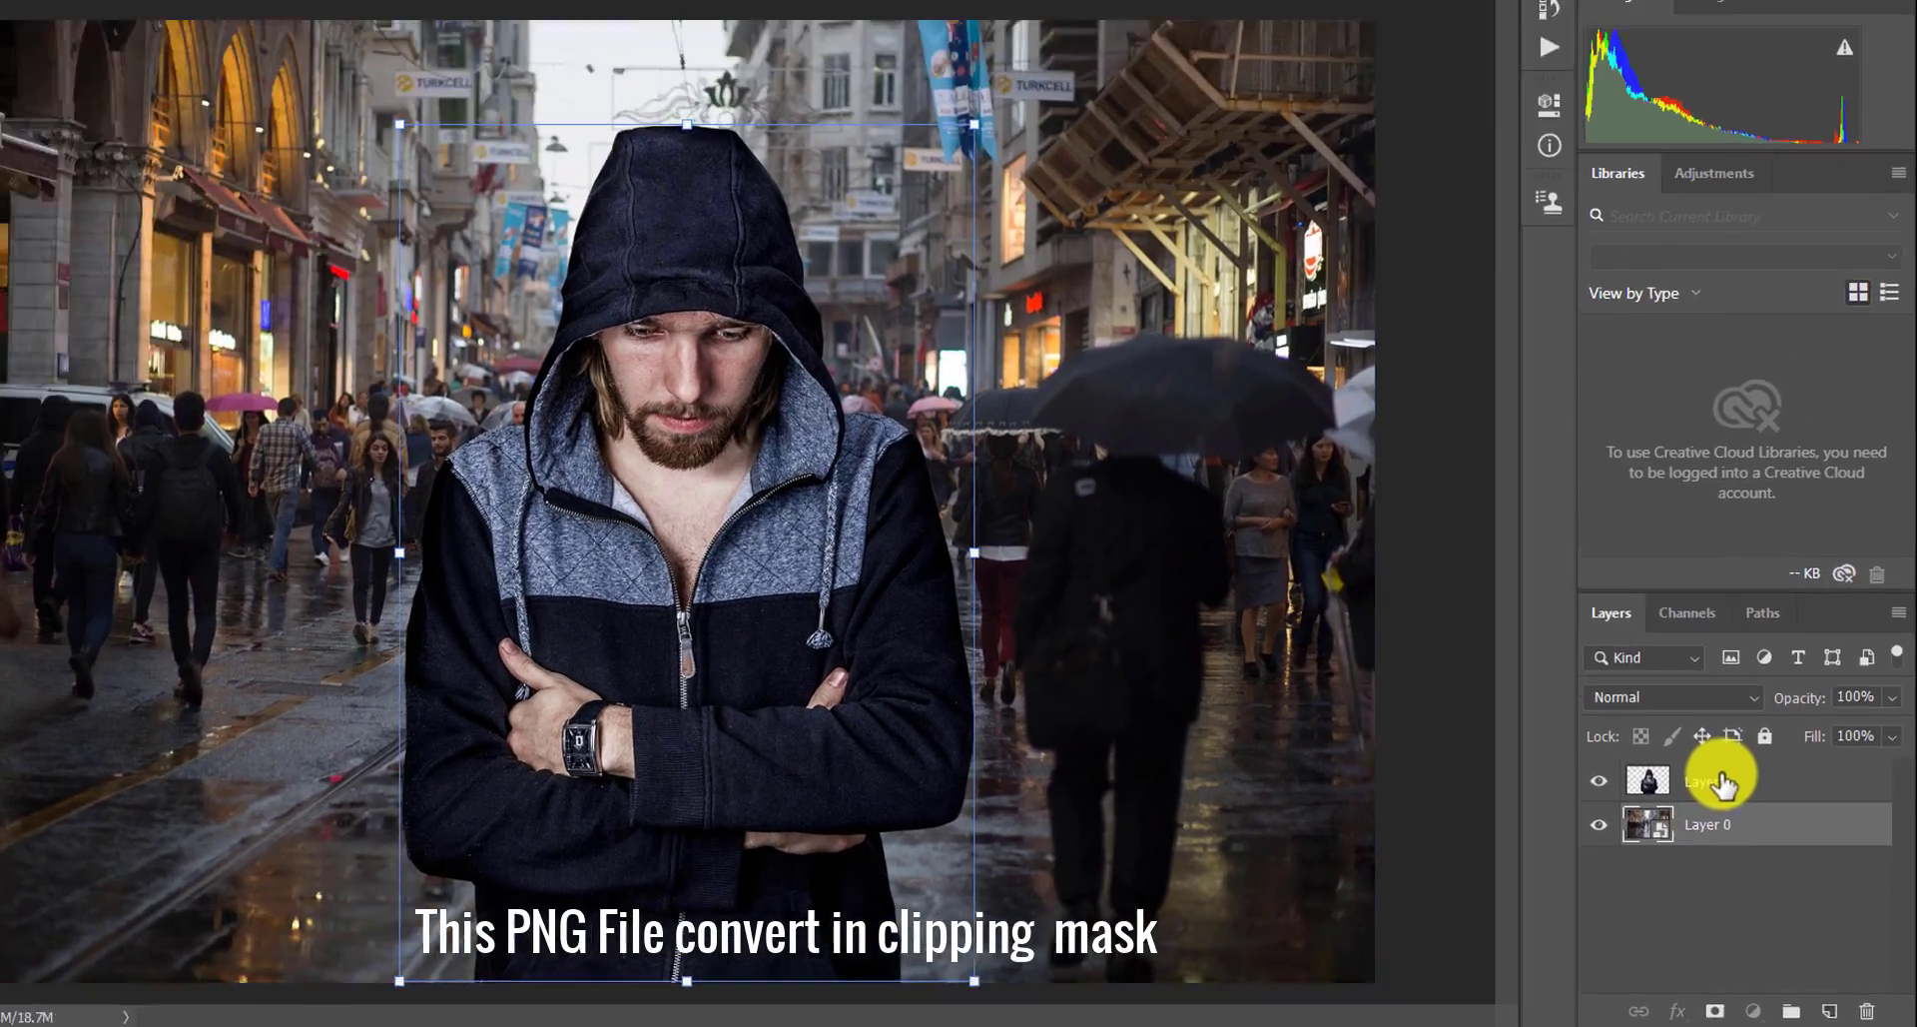
pyautogui.rightClick(1645, 689)
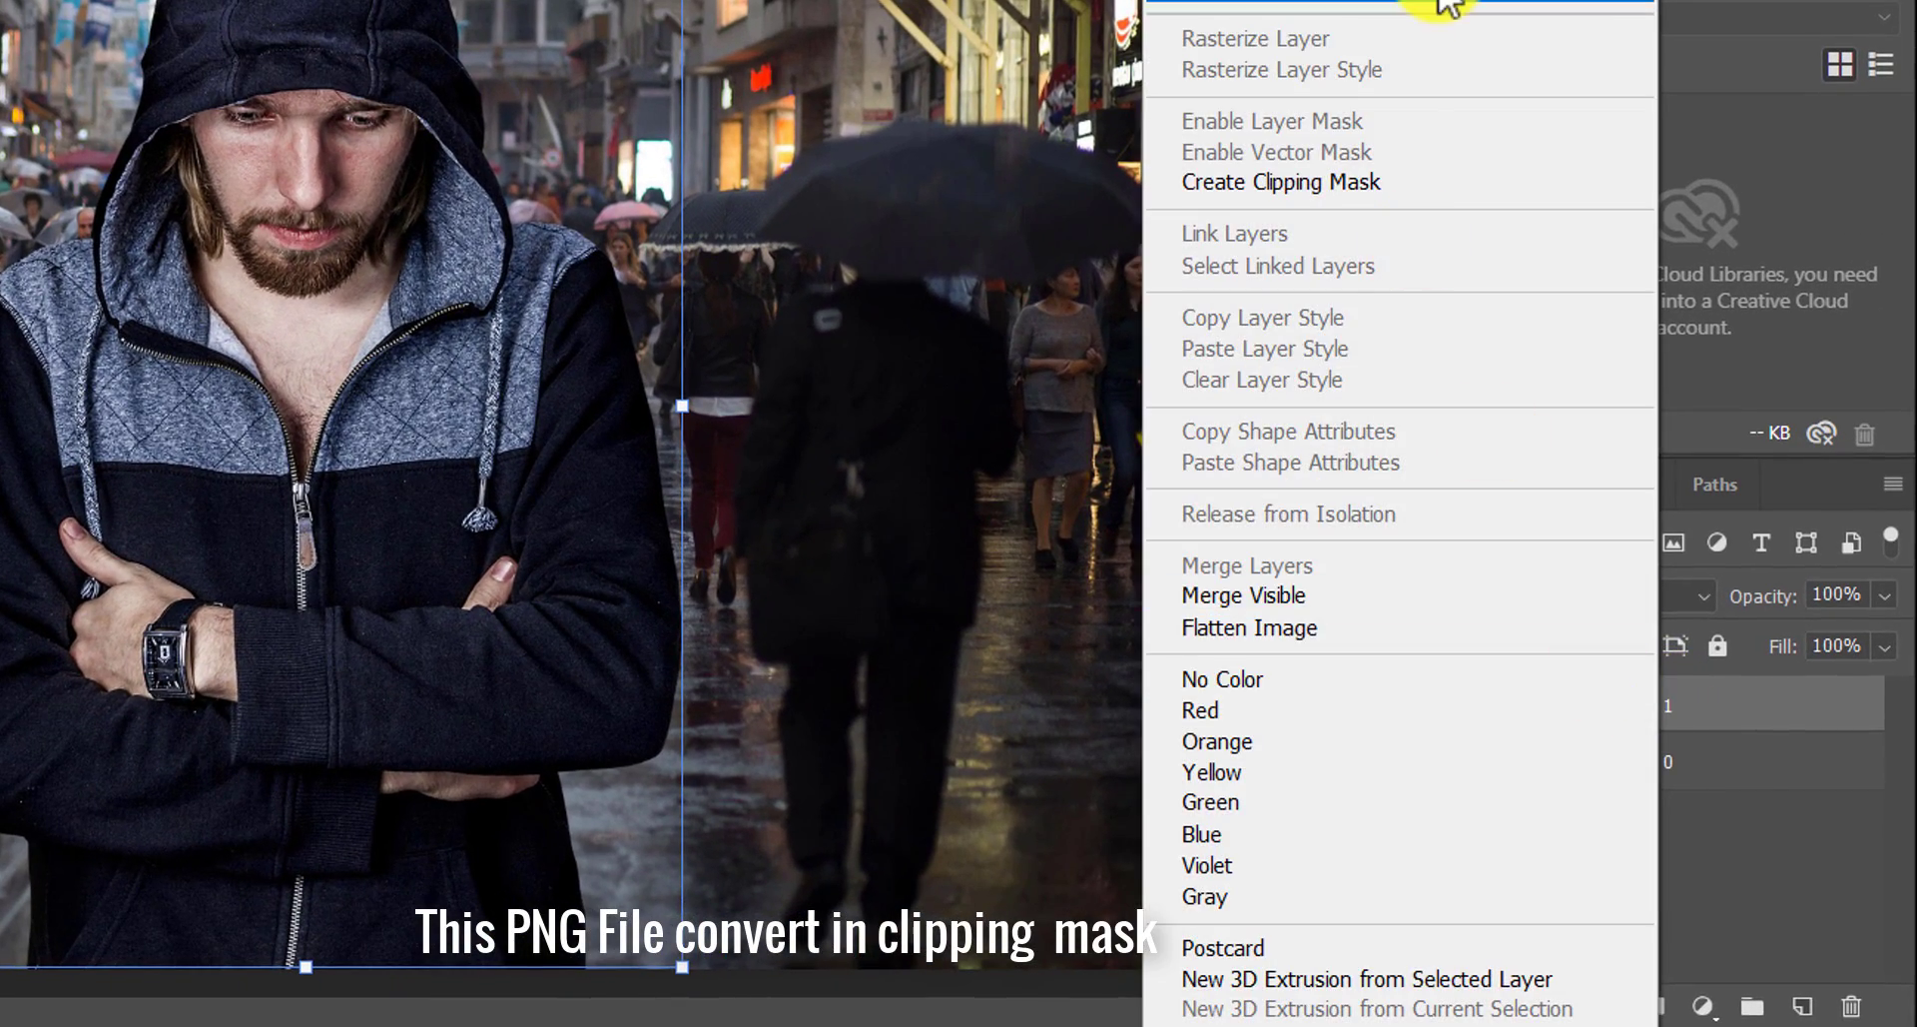
pyautogui.click(1398, 8)
pyautogui.click(1742, 751)
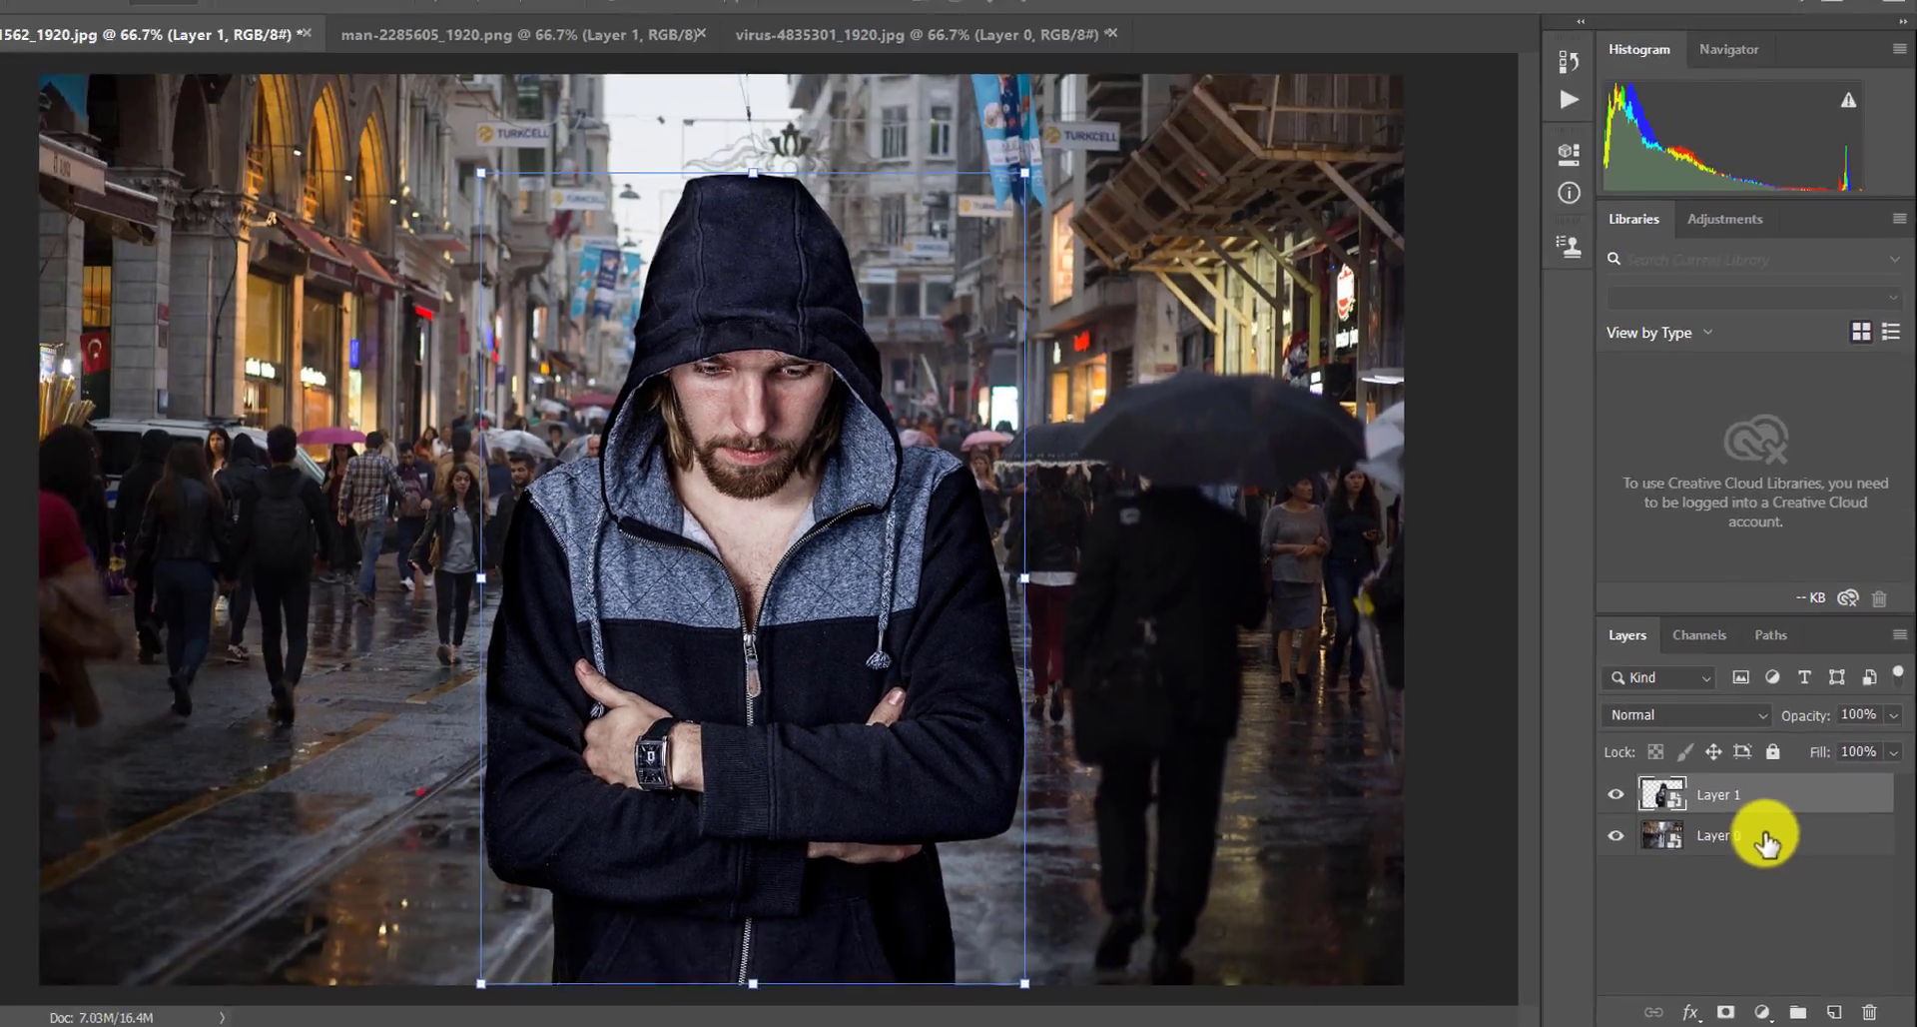
# - Restrict the hooded man layer's advanced blending to the G and B channels, excluding R
pyautogui.doubleClick(1798, 809)
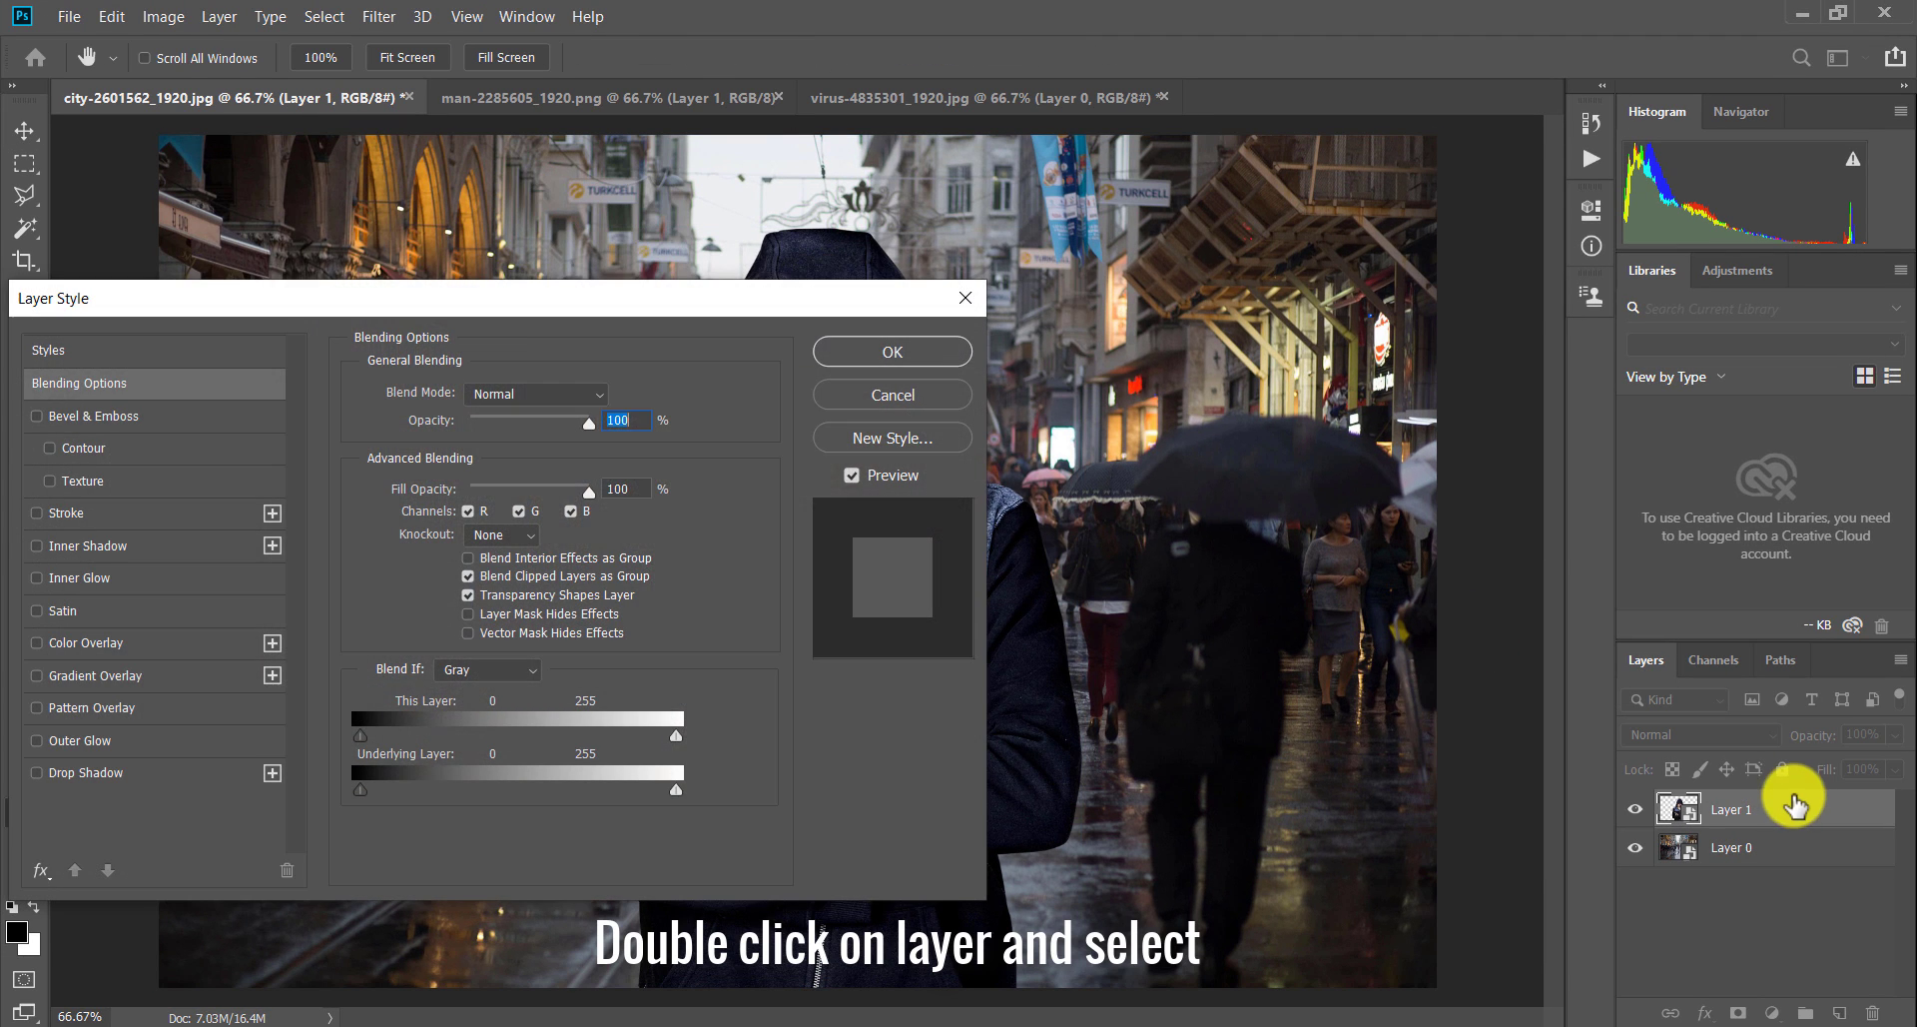
pyautogui.moveTo(1002, 315); pyautogui.dragTo(1344, 256)
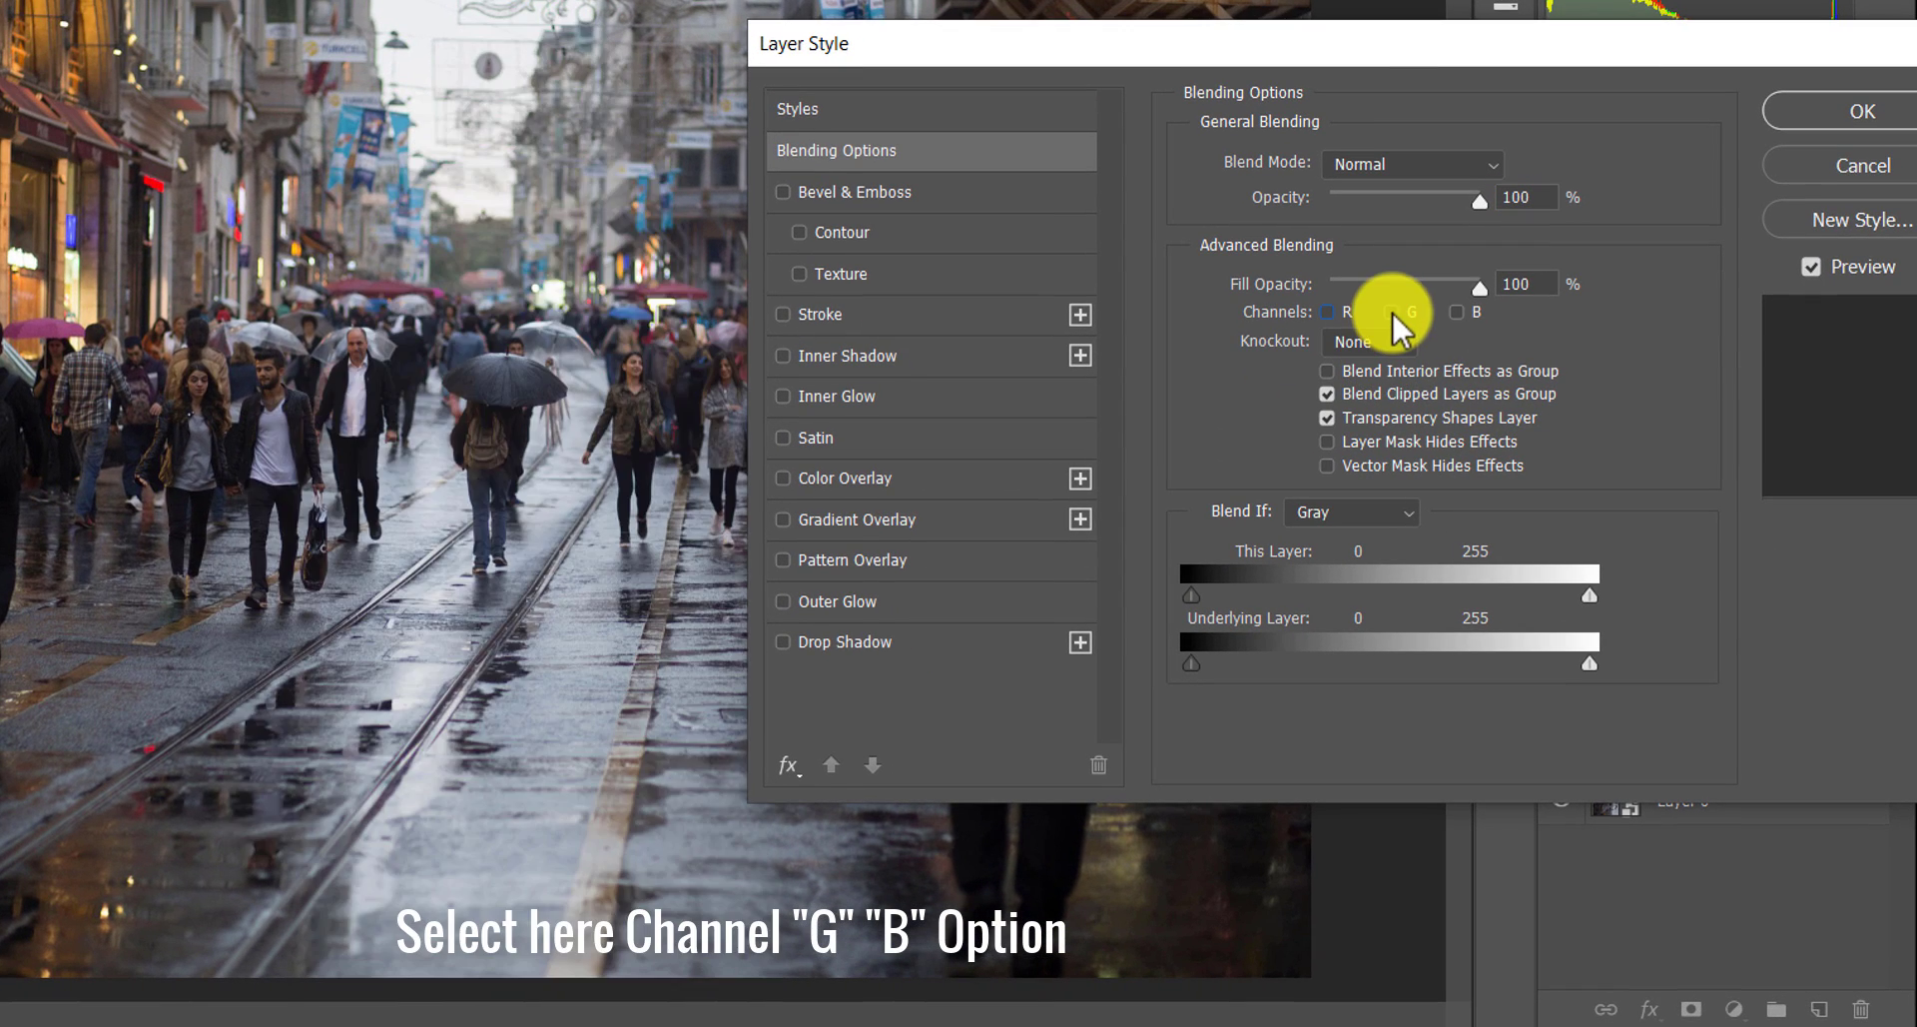
pyautogui.click(1390, 311)
pyautogui.click(1458, 312)
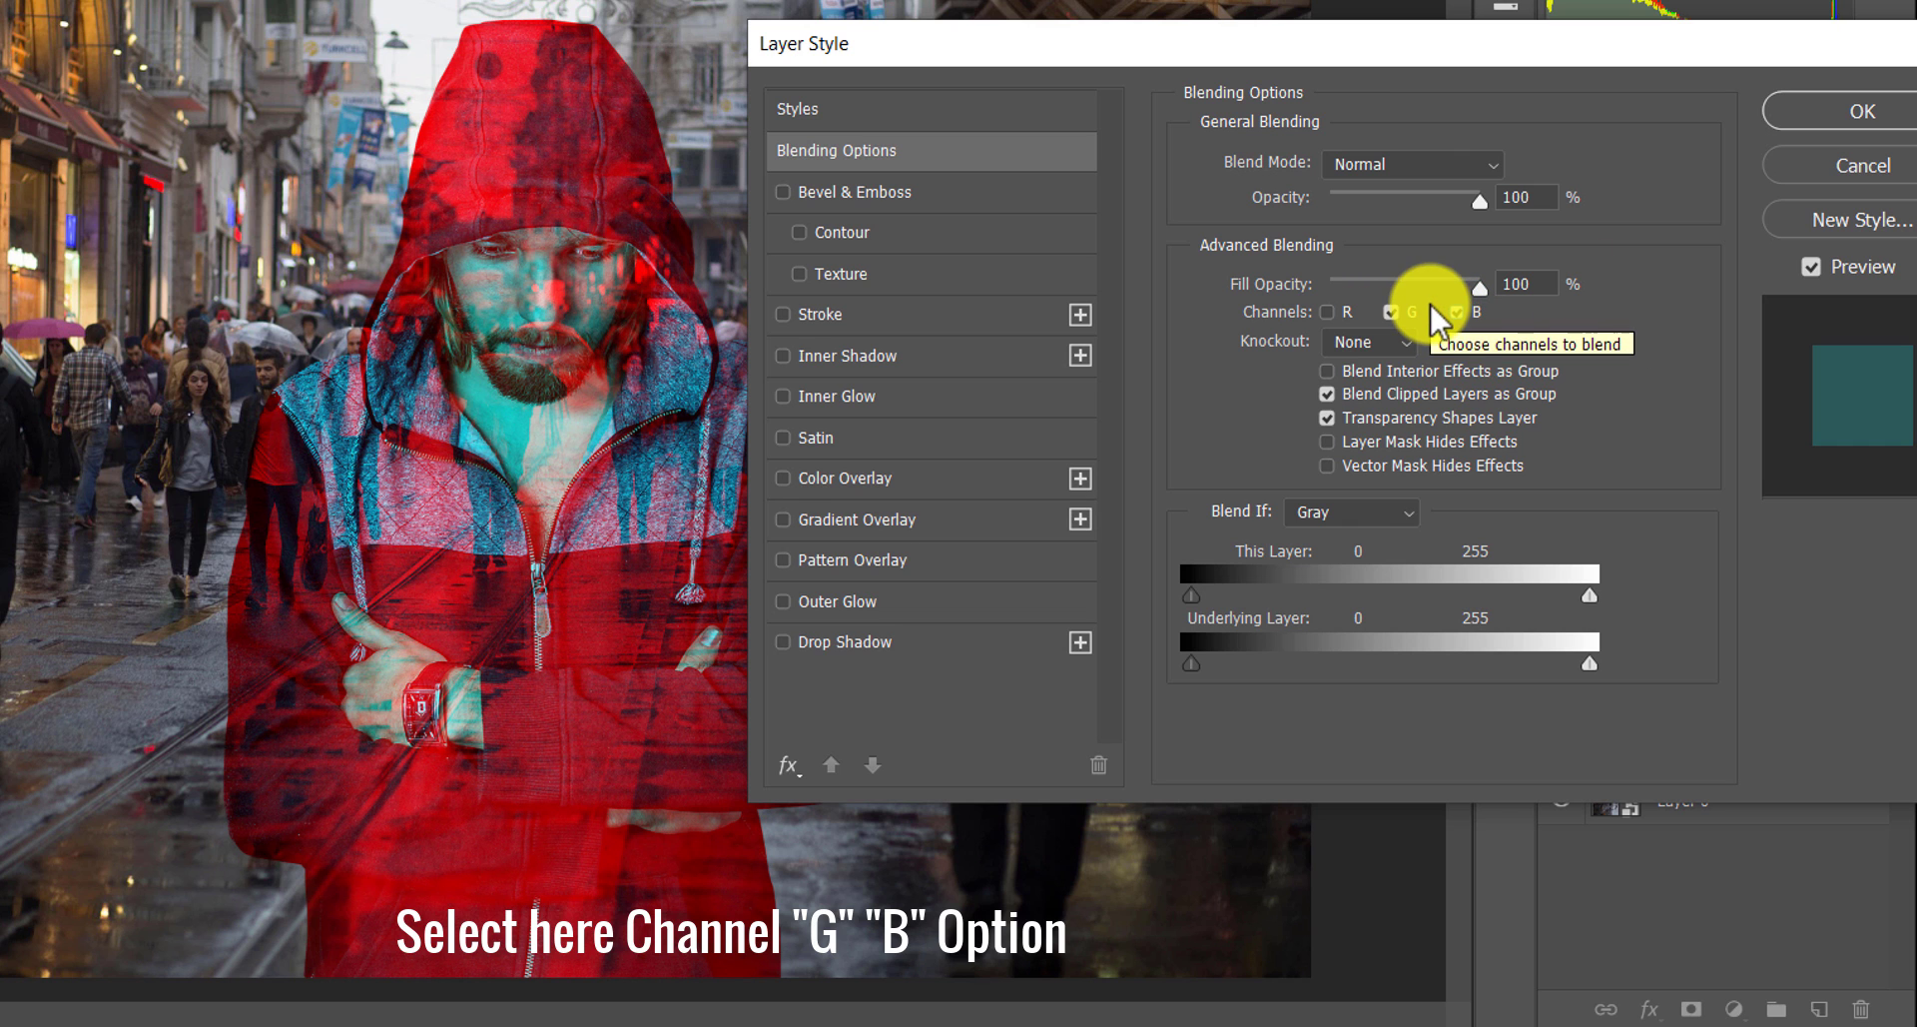
pyautogui.click(1806, 118)
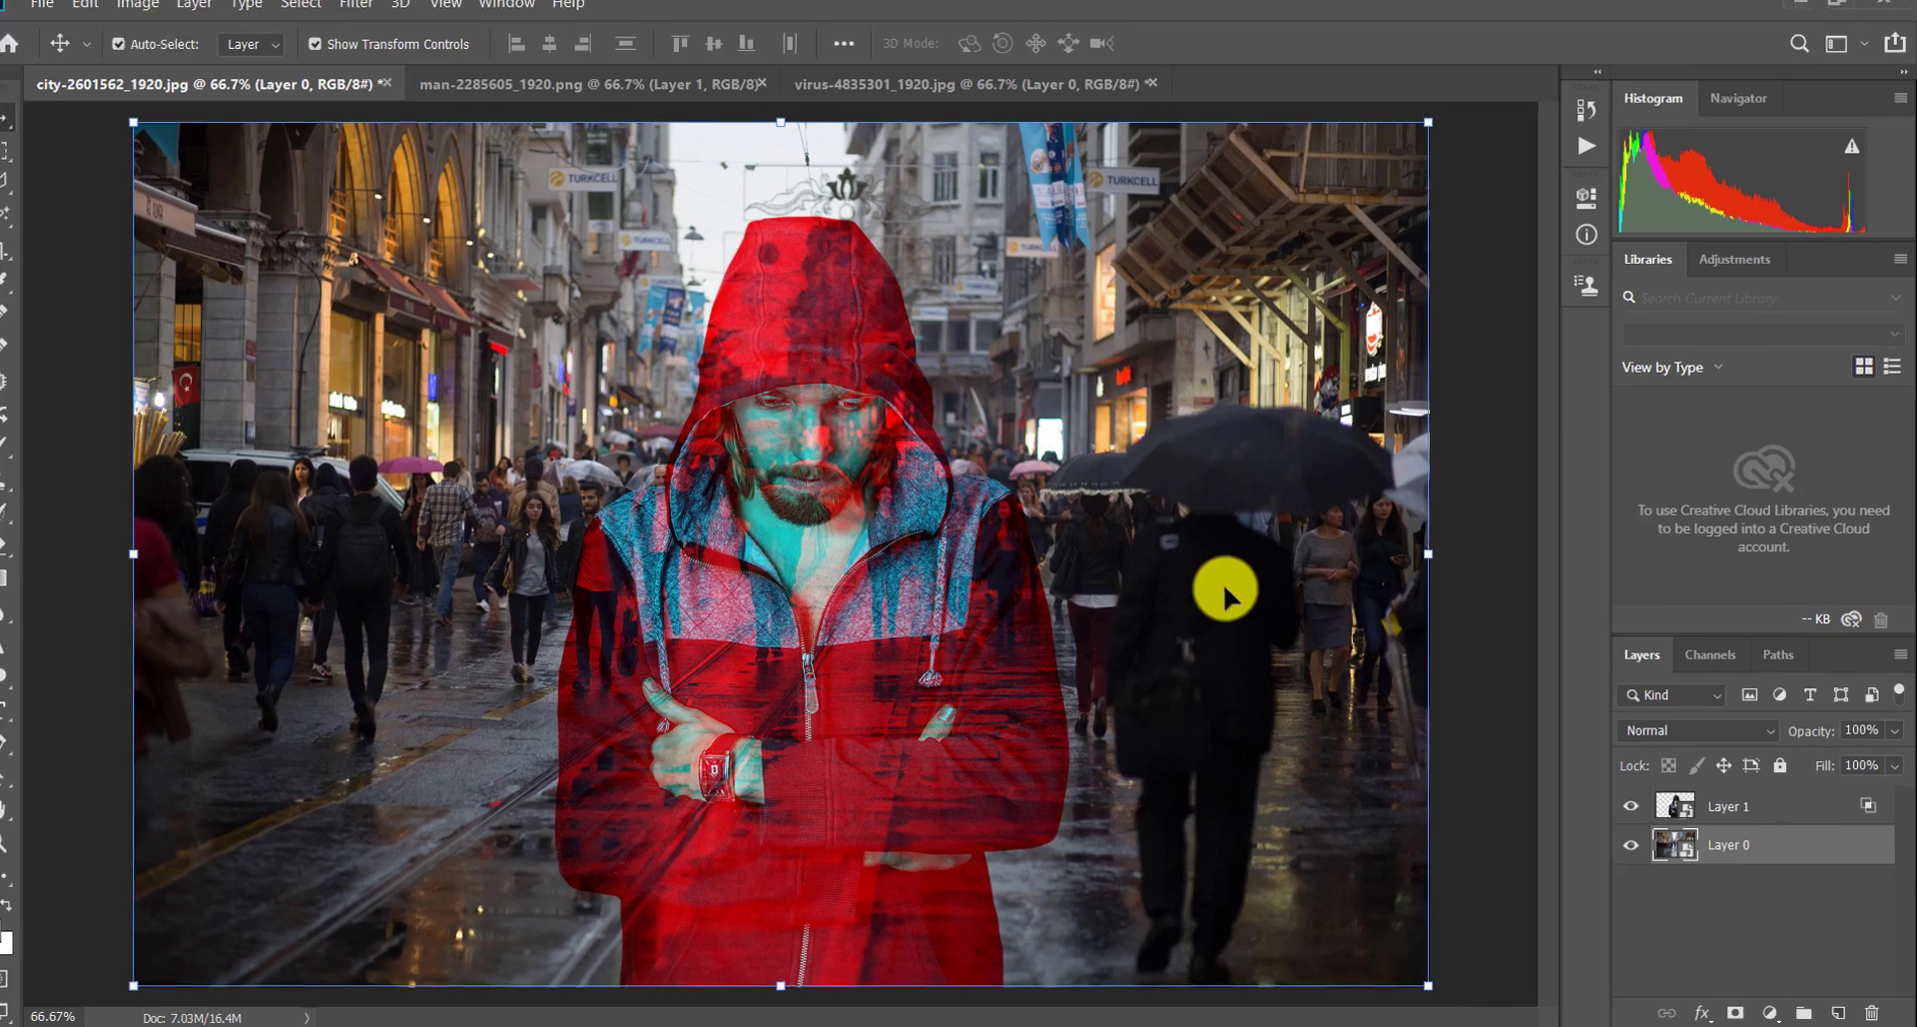
# - Add a Selective Color adjustment above the hooded man with Reds at Cyan +23, Magenta +19, Yellow -7 and Black -31
pyautogui.click(1778, 800)
pyautogui.click(1773, 725)
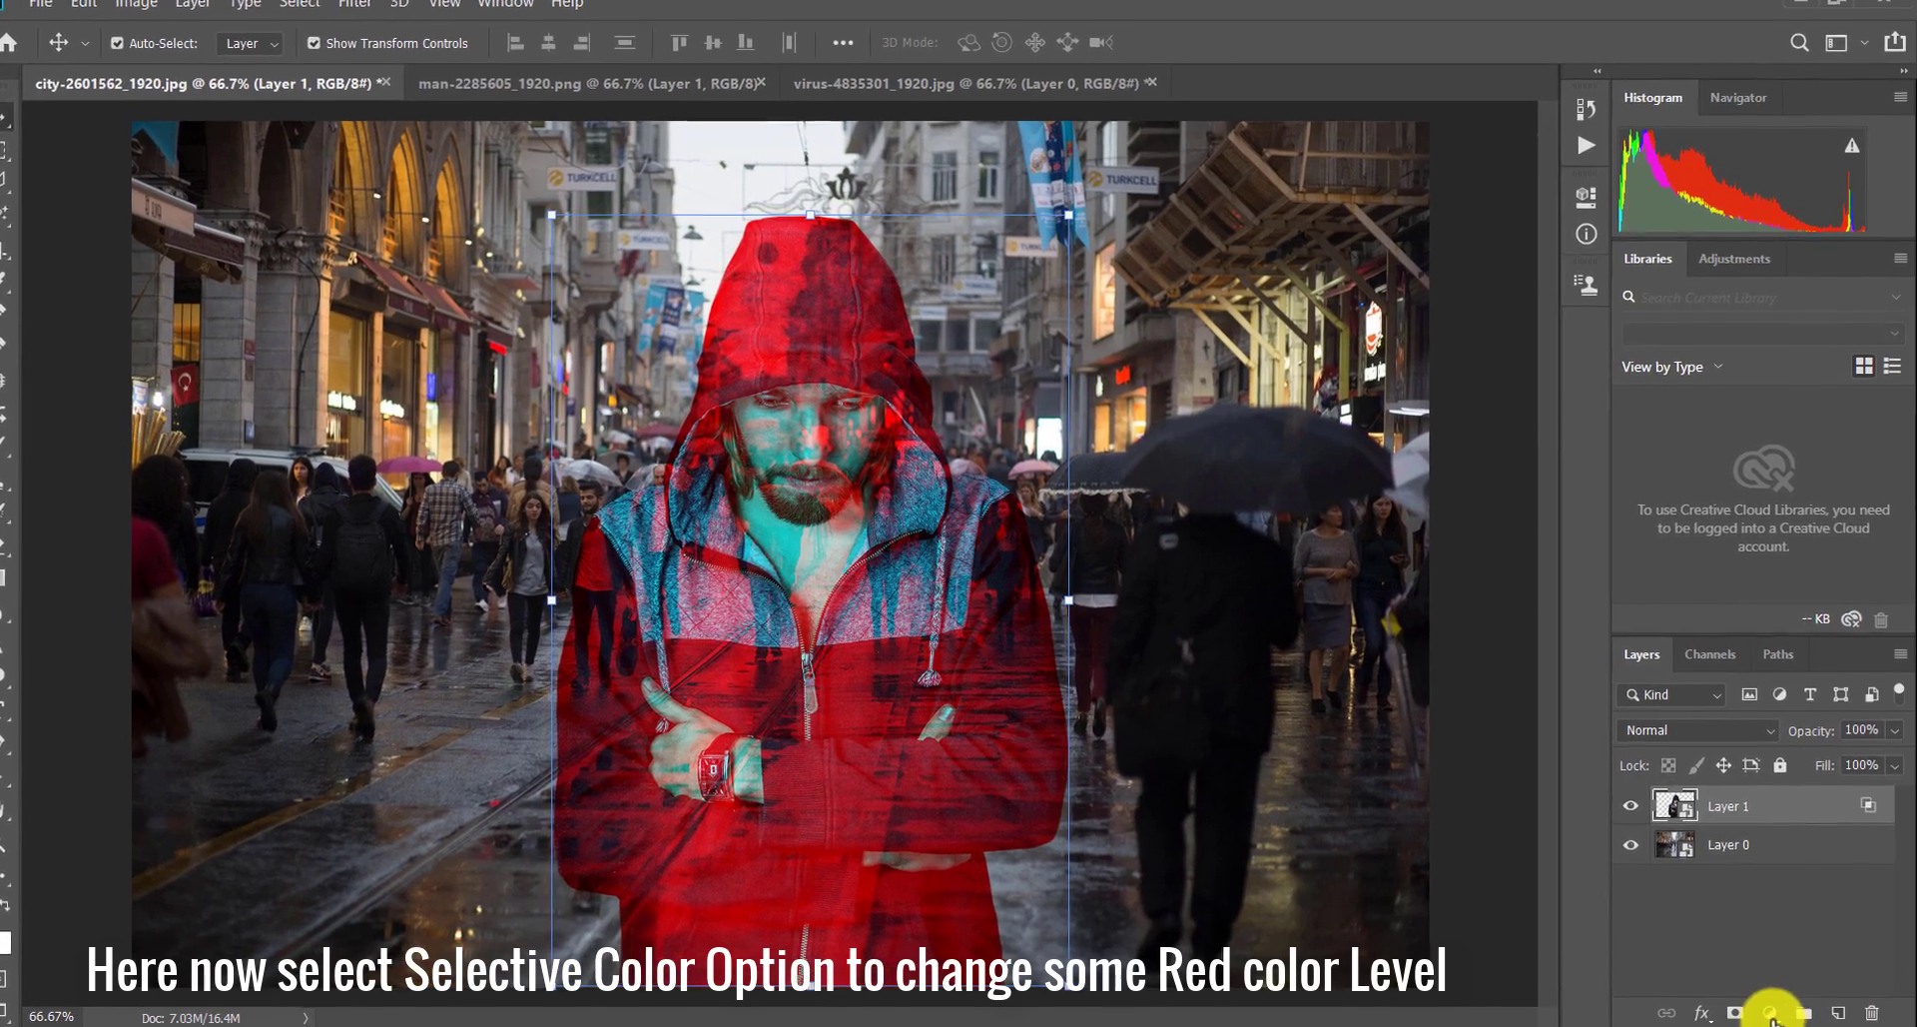
pyautogui.click(1772, 1011)
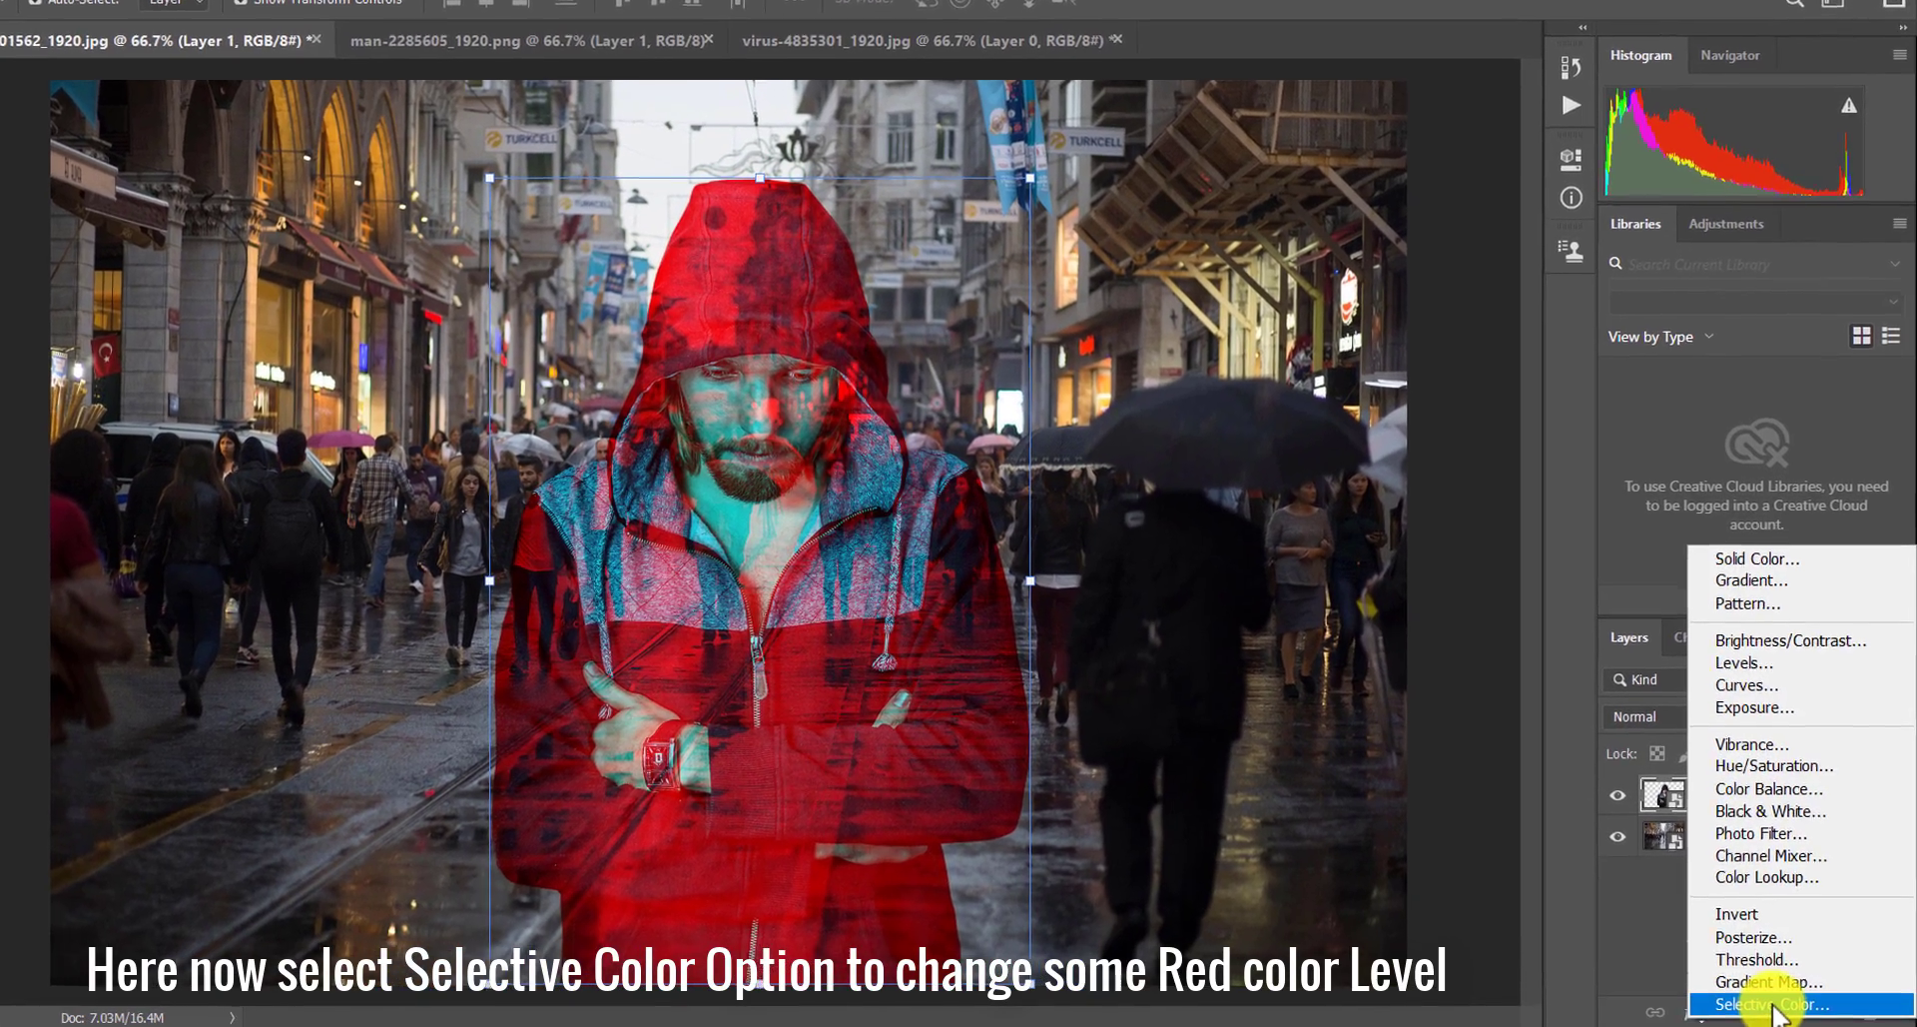
pyautogui.click(1774, 1005)
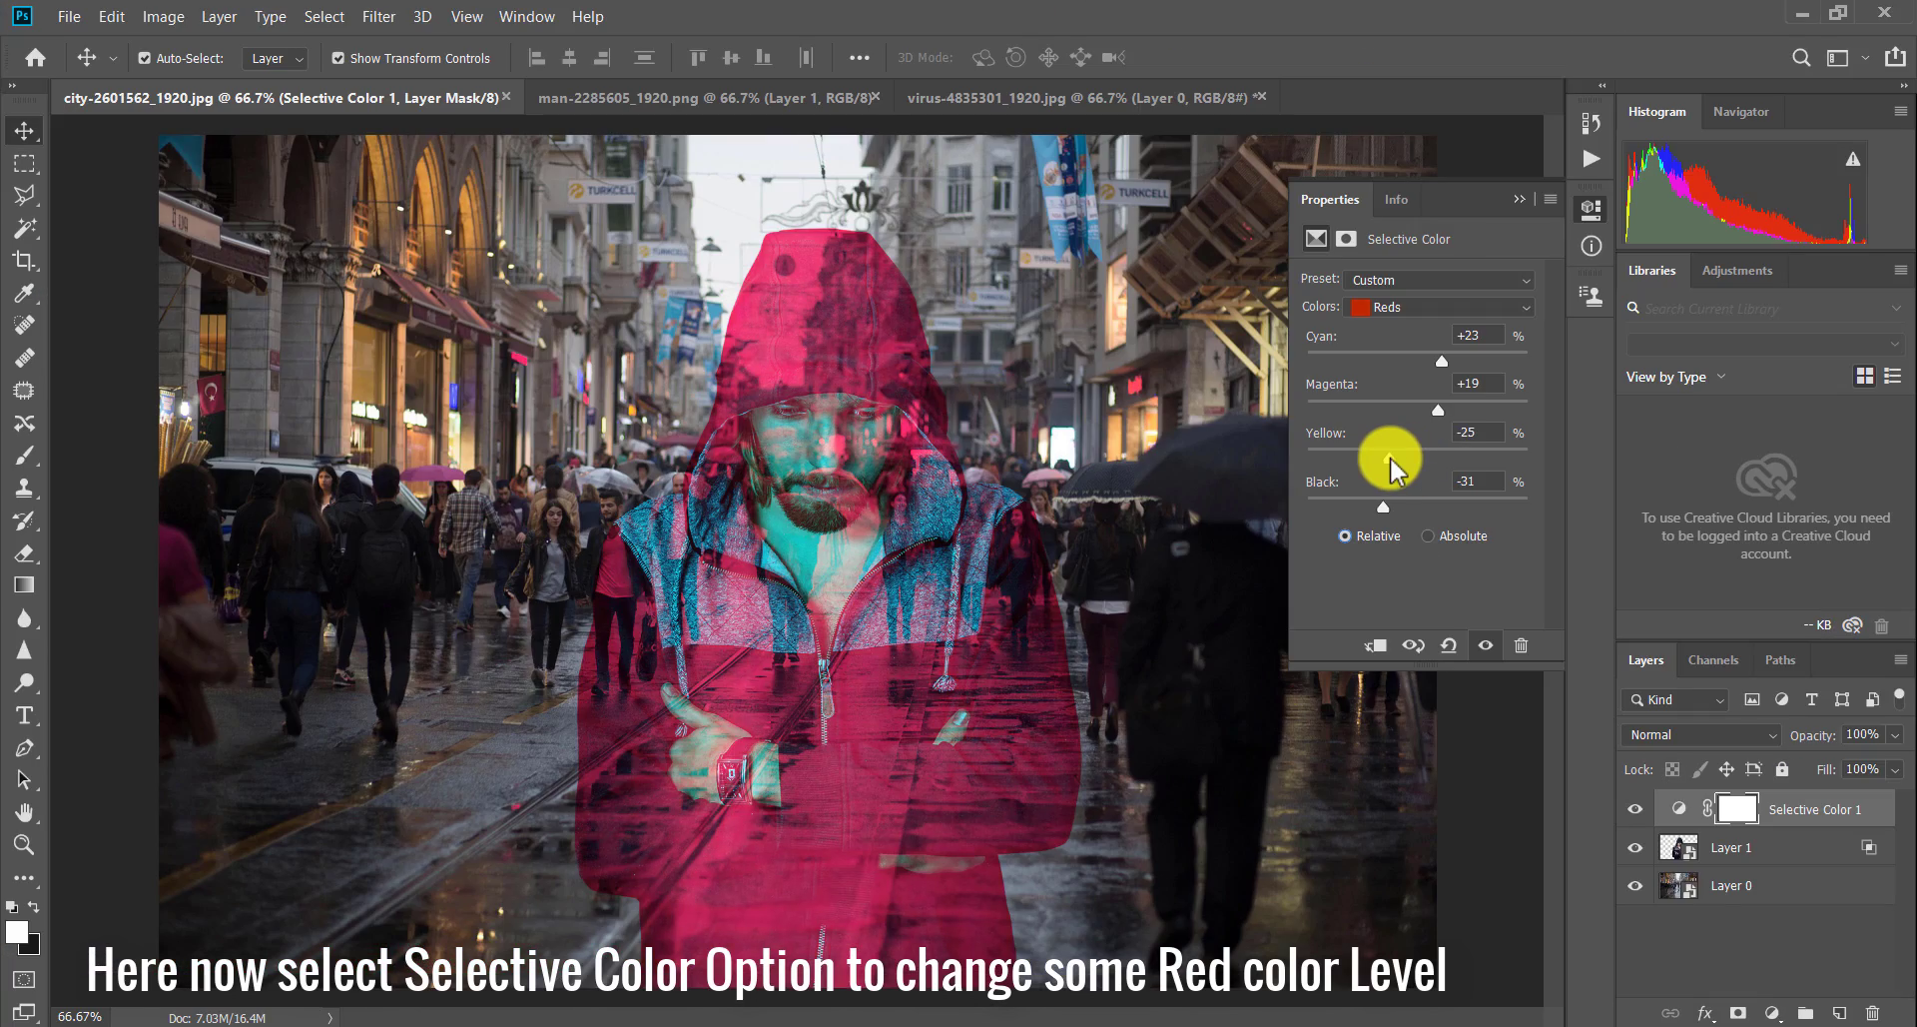
pyautogui.moveTo(1205, 250); pyautogui.dragTo(1200, 256)
pyautogui.moveTo(1387, 455); pyautogui.dragTo(1433, 462)
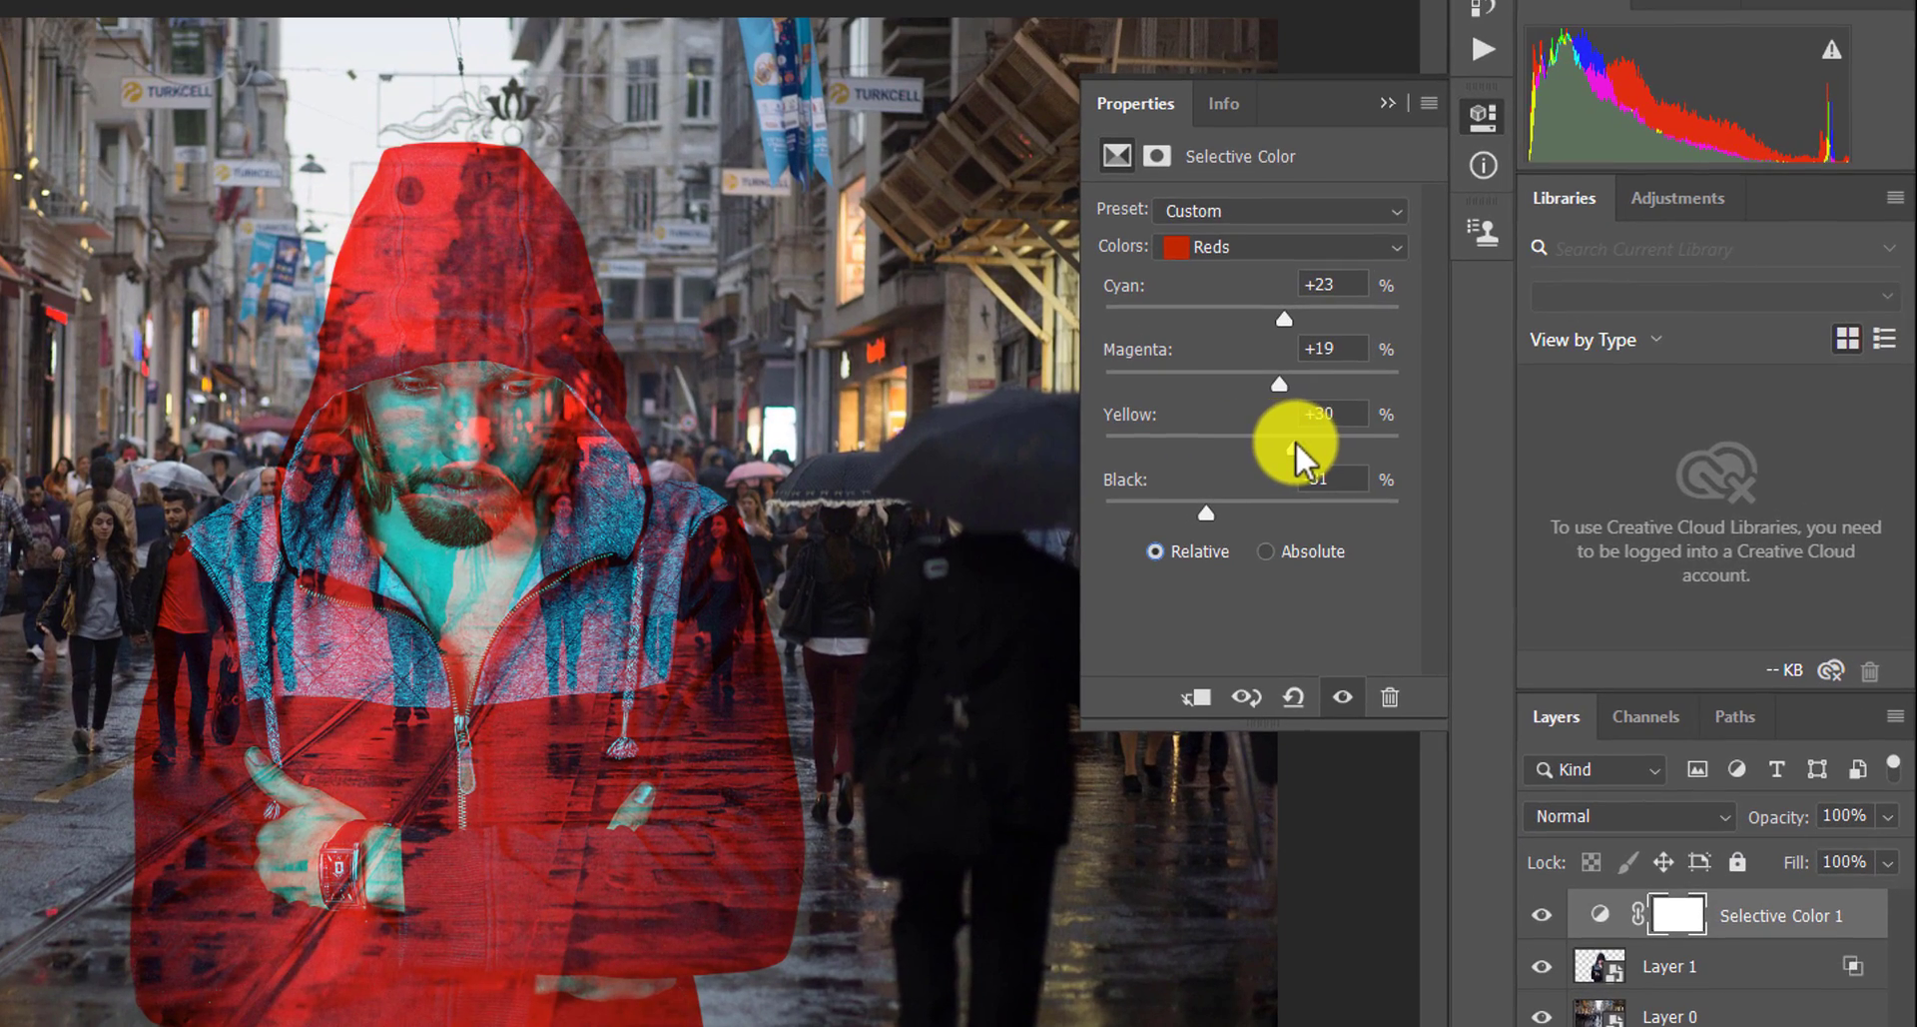
pyautogui.moveTo(1291, 440); pyautogui.dragTo(1244, 425)
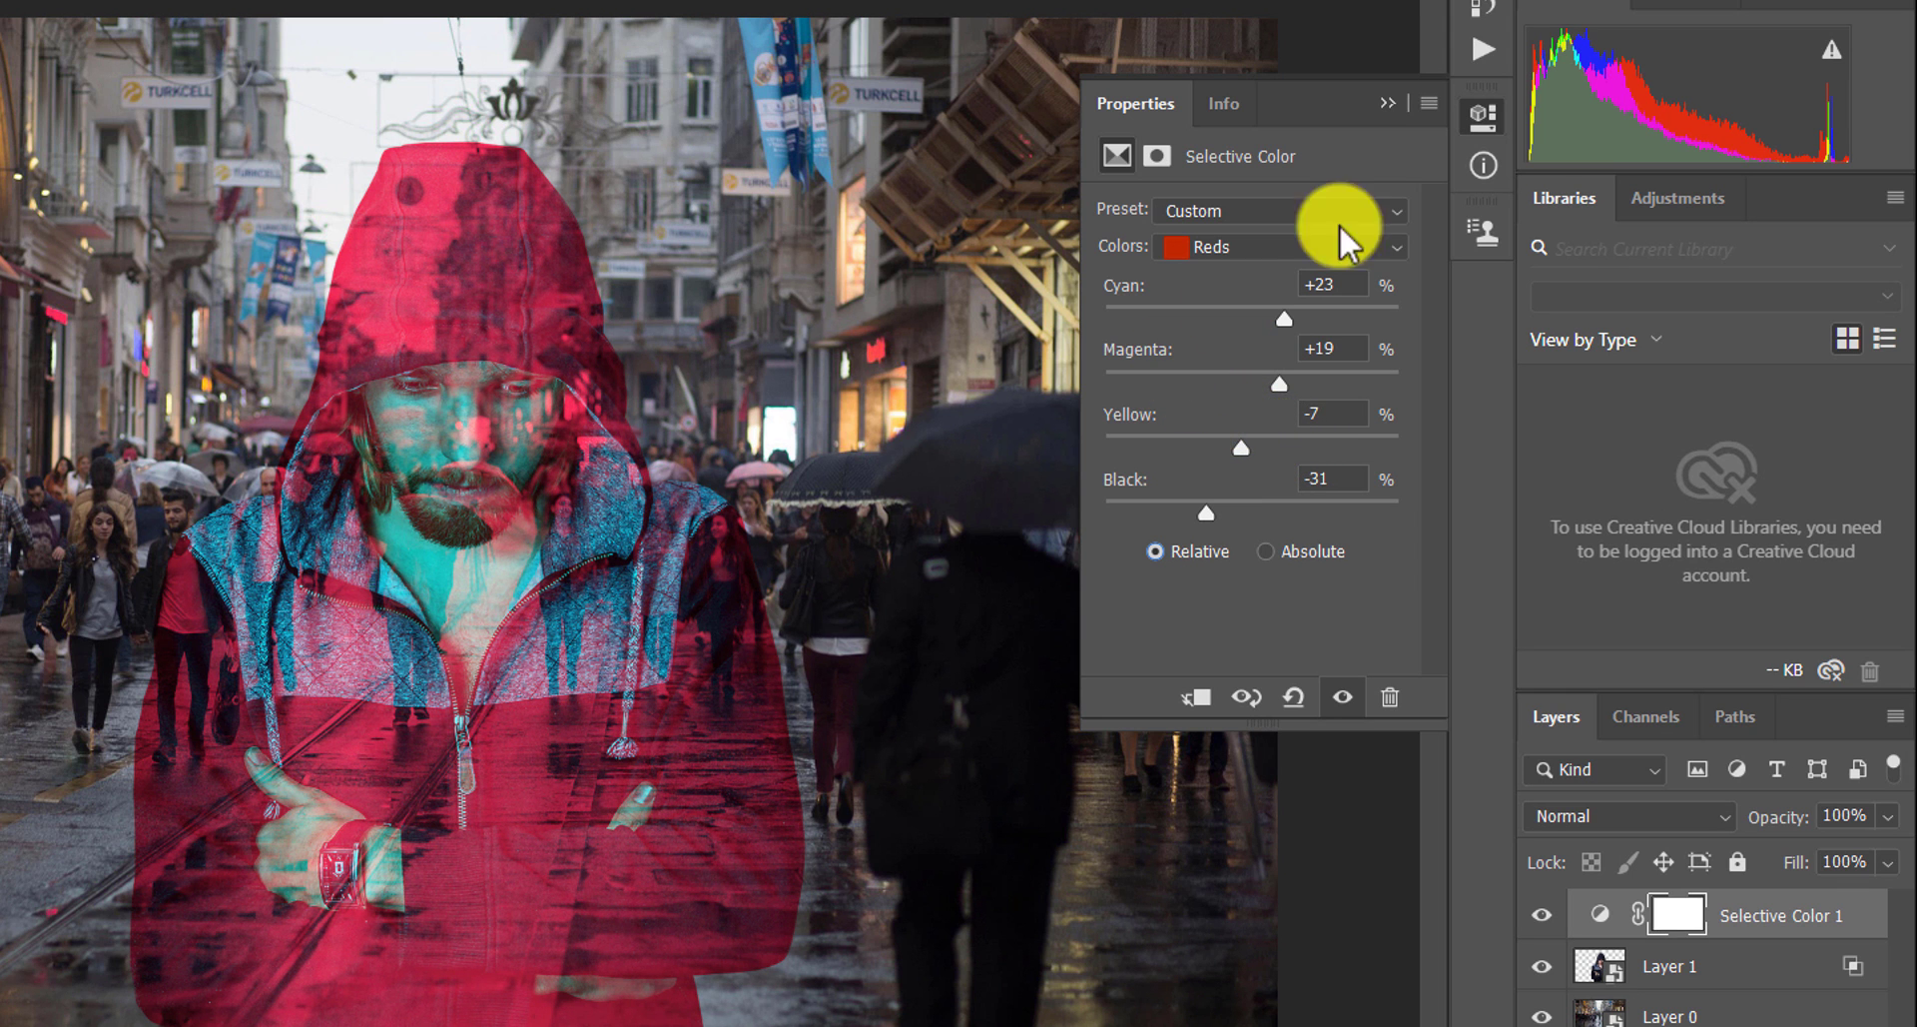
pyautogui.click(1386, 104)
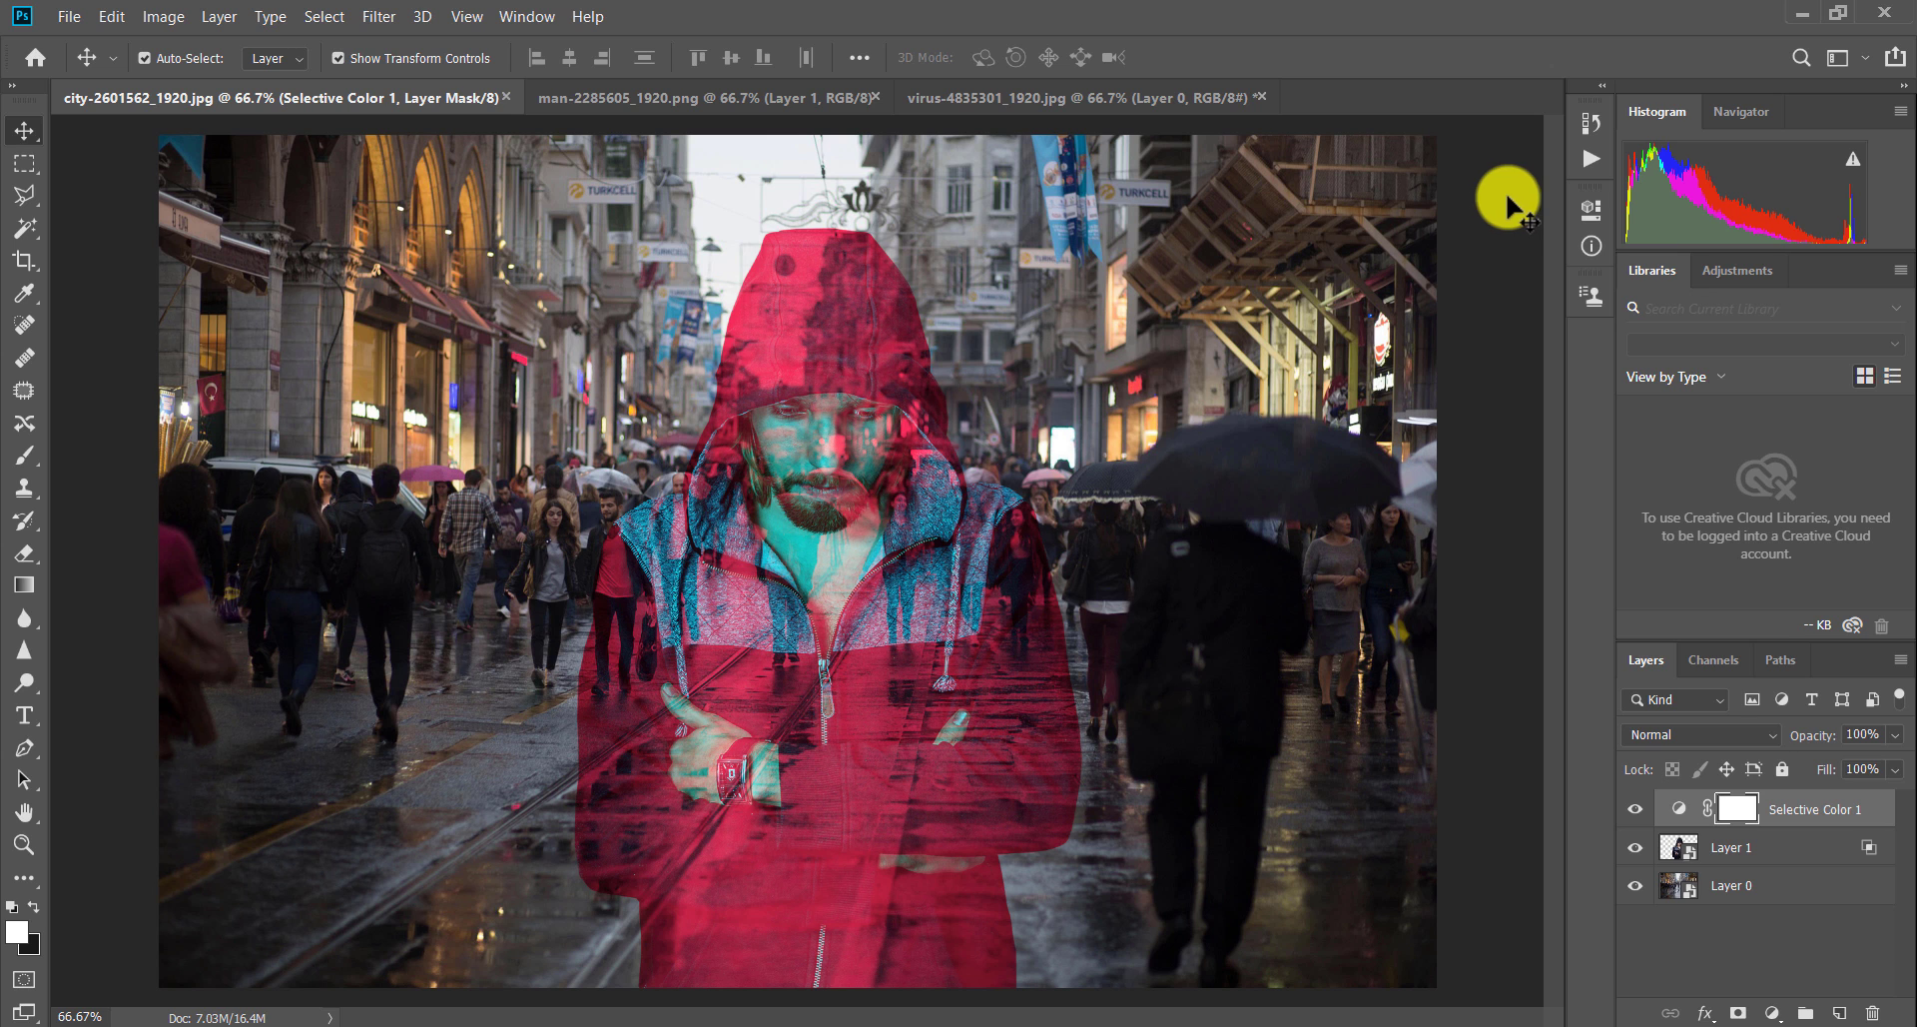
# - Apply a Radial Blur smart filter to the city street layer
pyautogui.click(1736, 885)
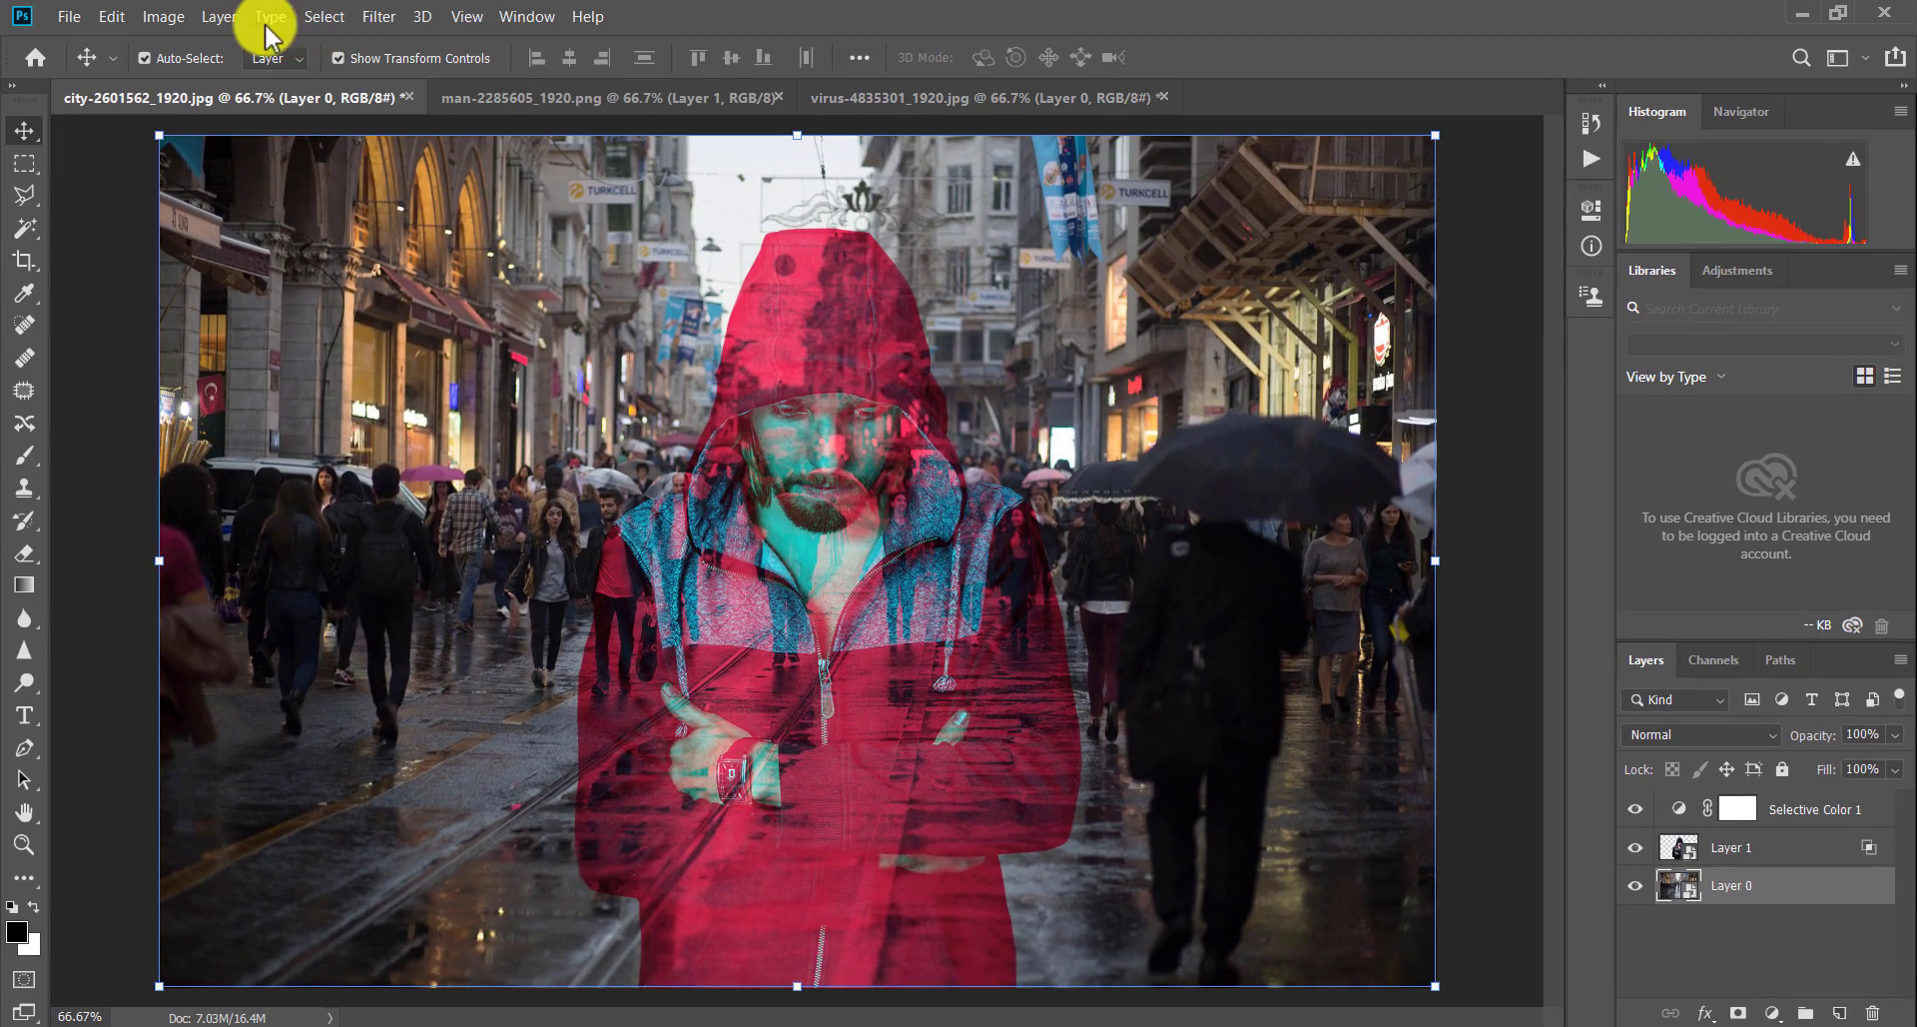
pyautogui.click(266, 20)
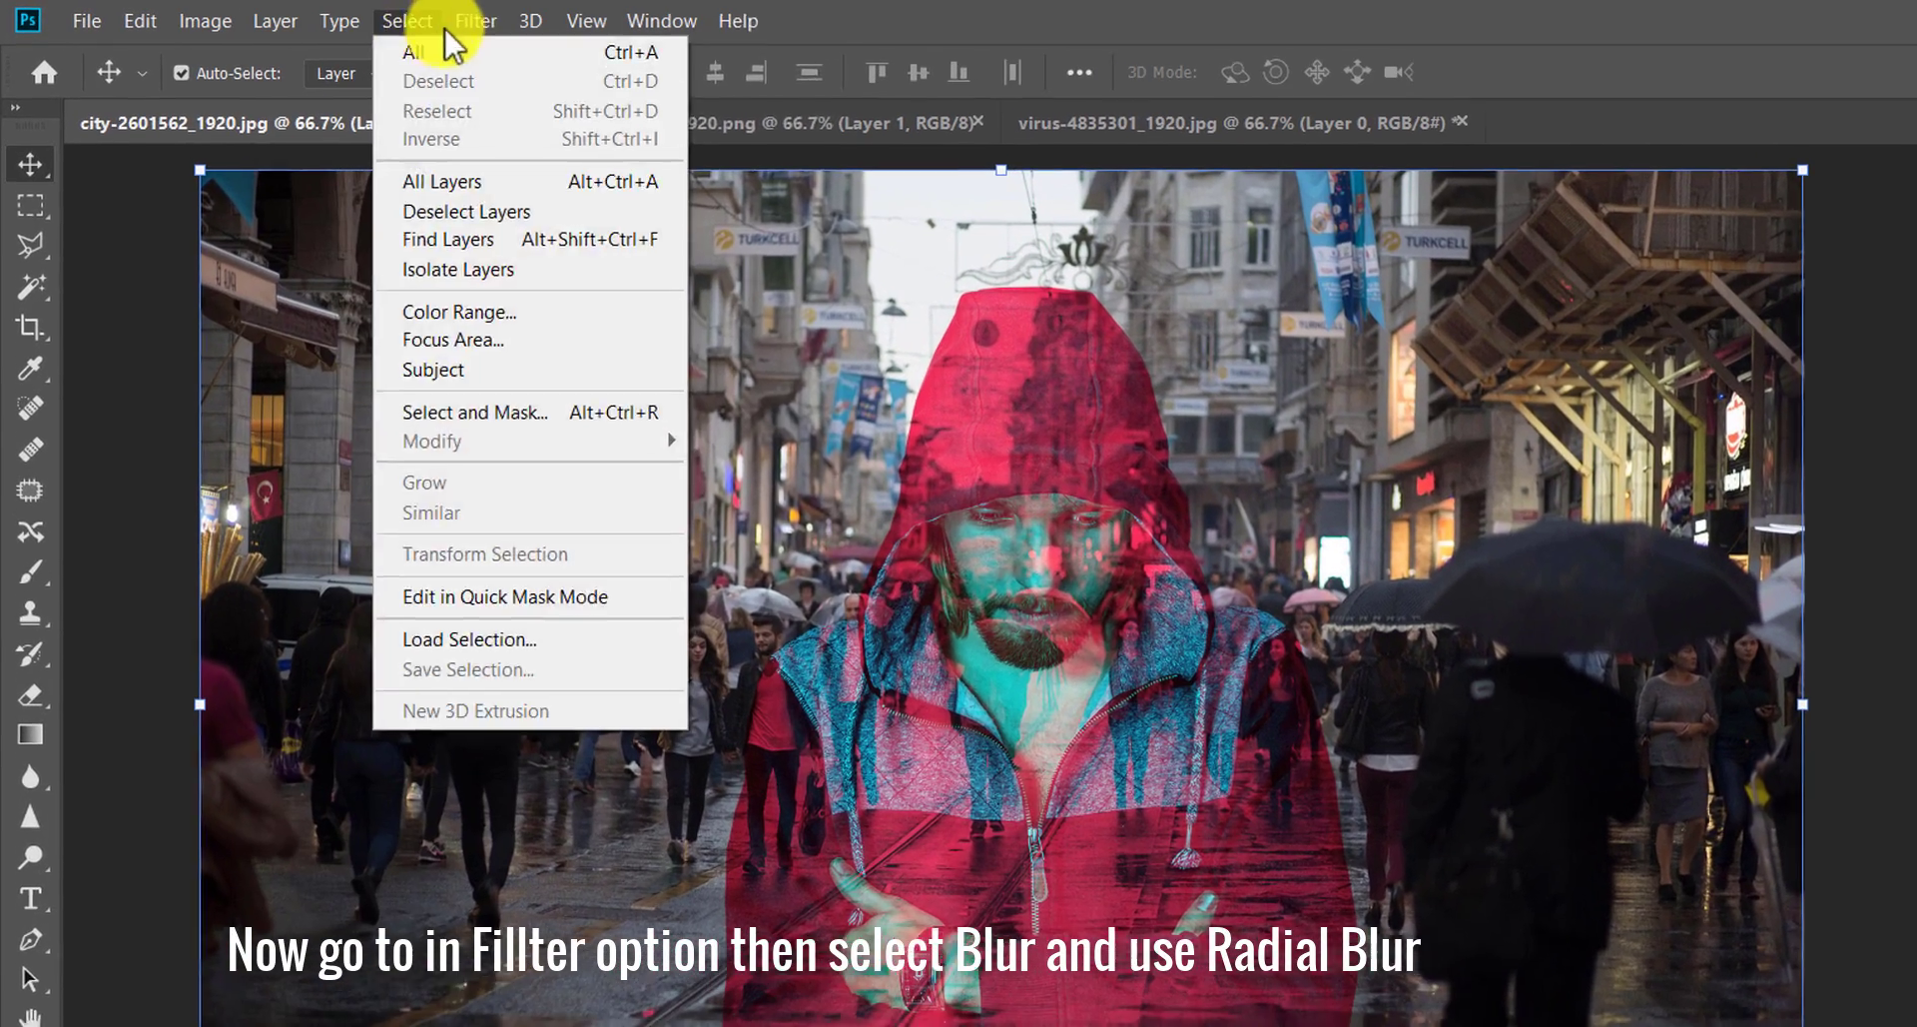
pyautogui.moveTo(369, 22)
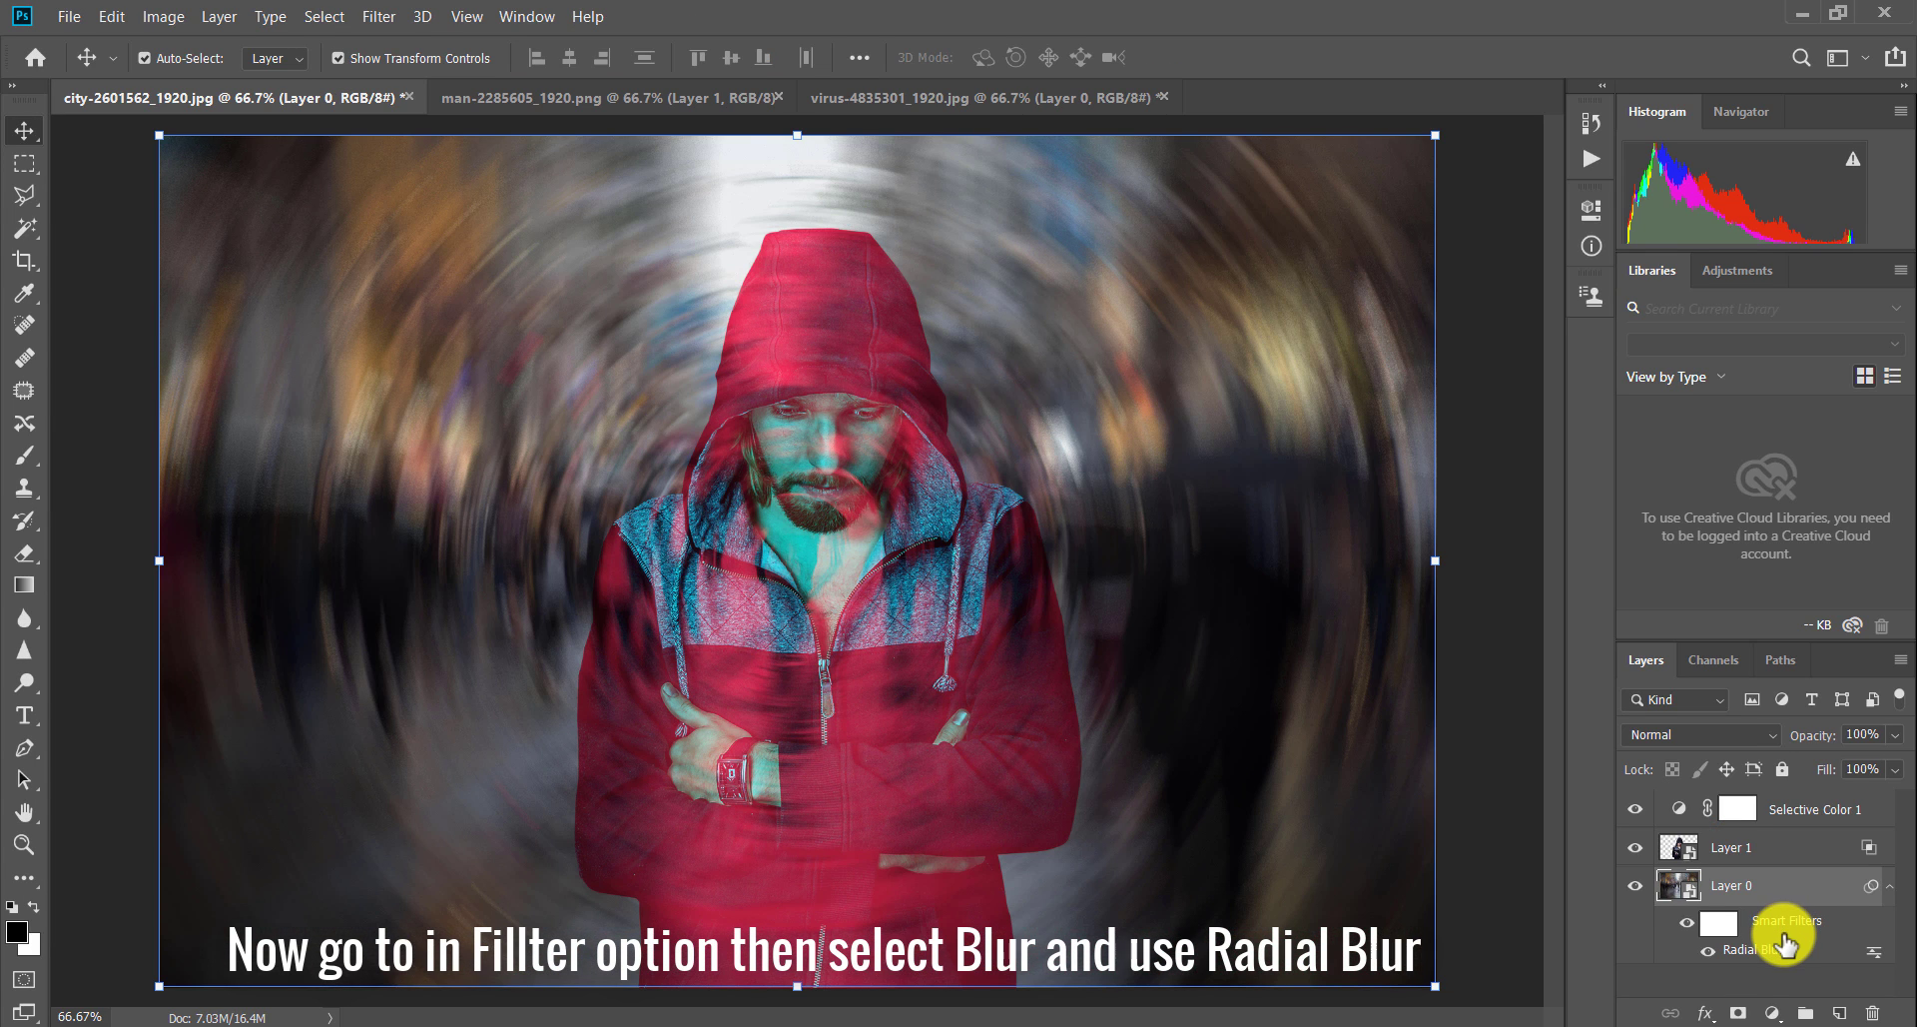
# - Change the city layer's Radial Blur to the Zoom method with an amount of 5
pyautogui.doubleClick(1767, 959)
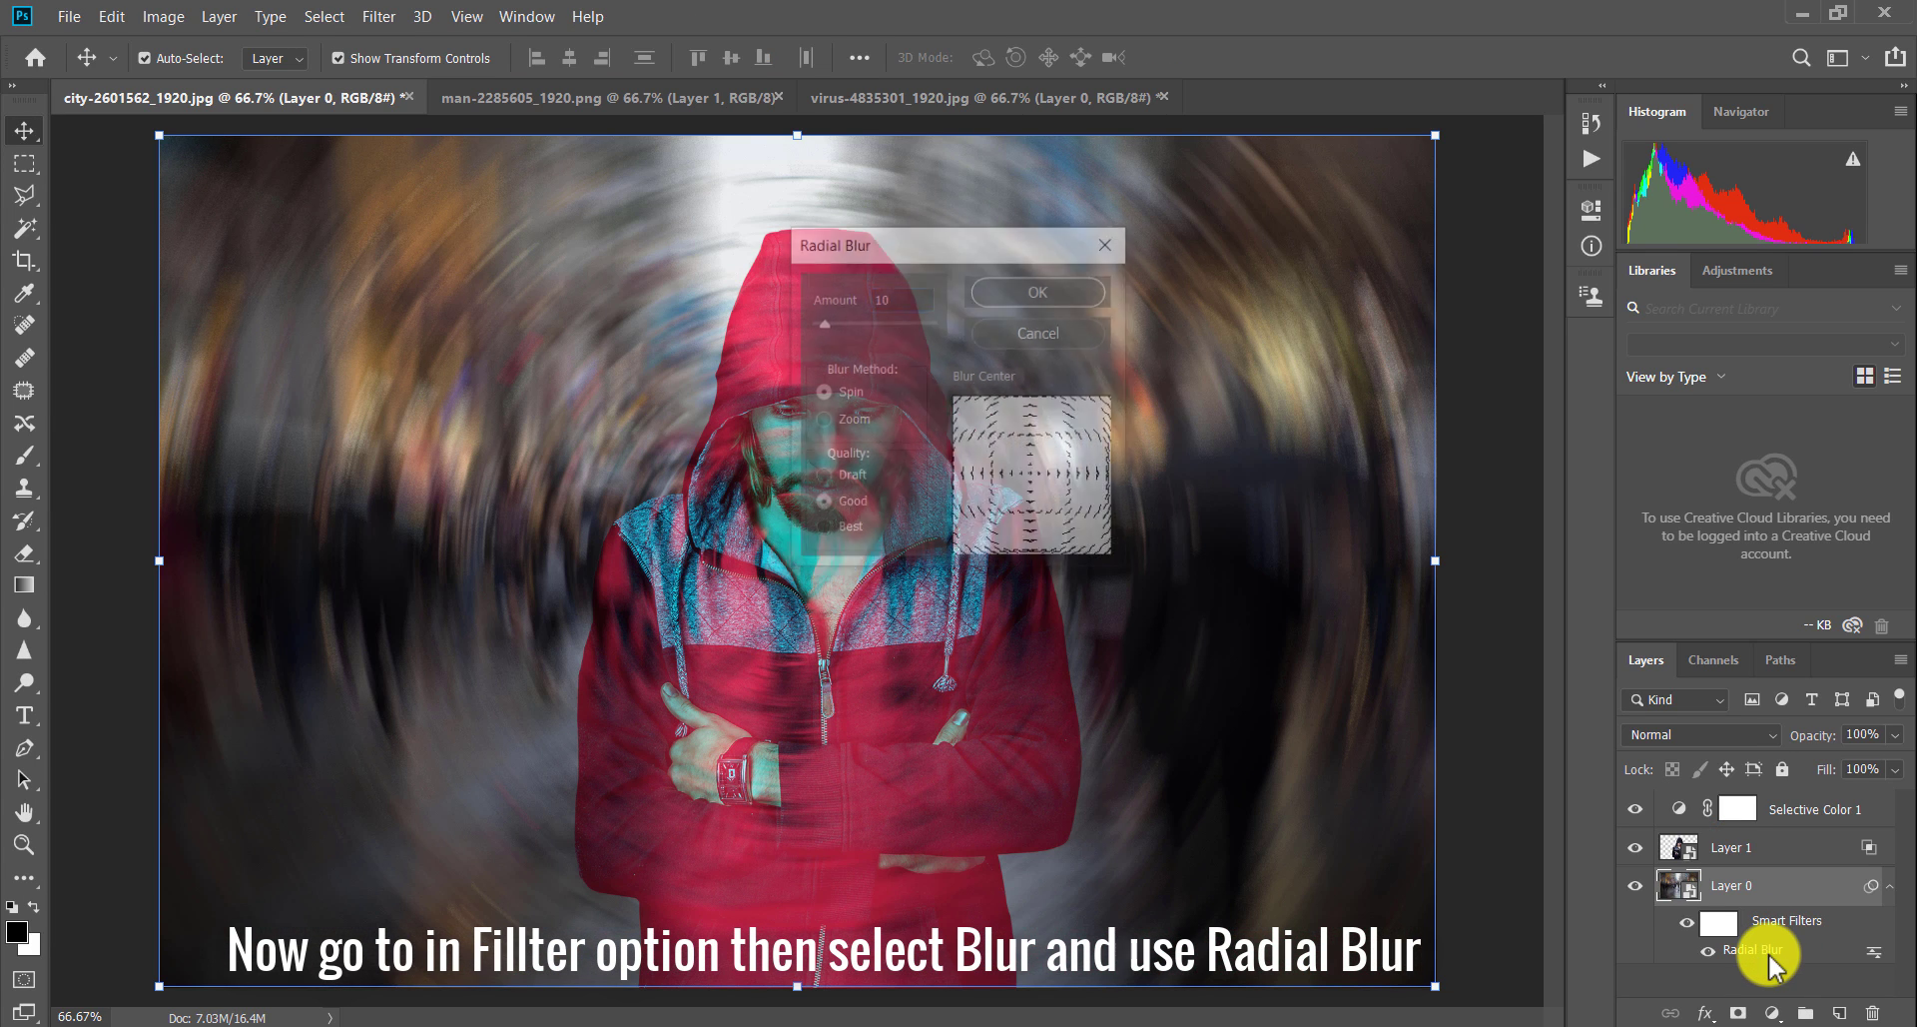
pyautogui.moveTo(827, 326); pyautogui.dragTo(821, 324)
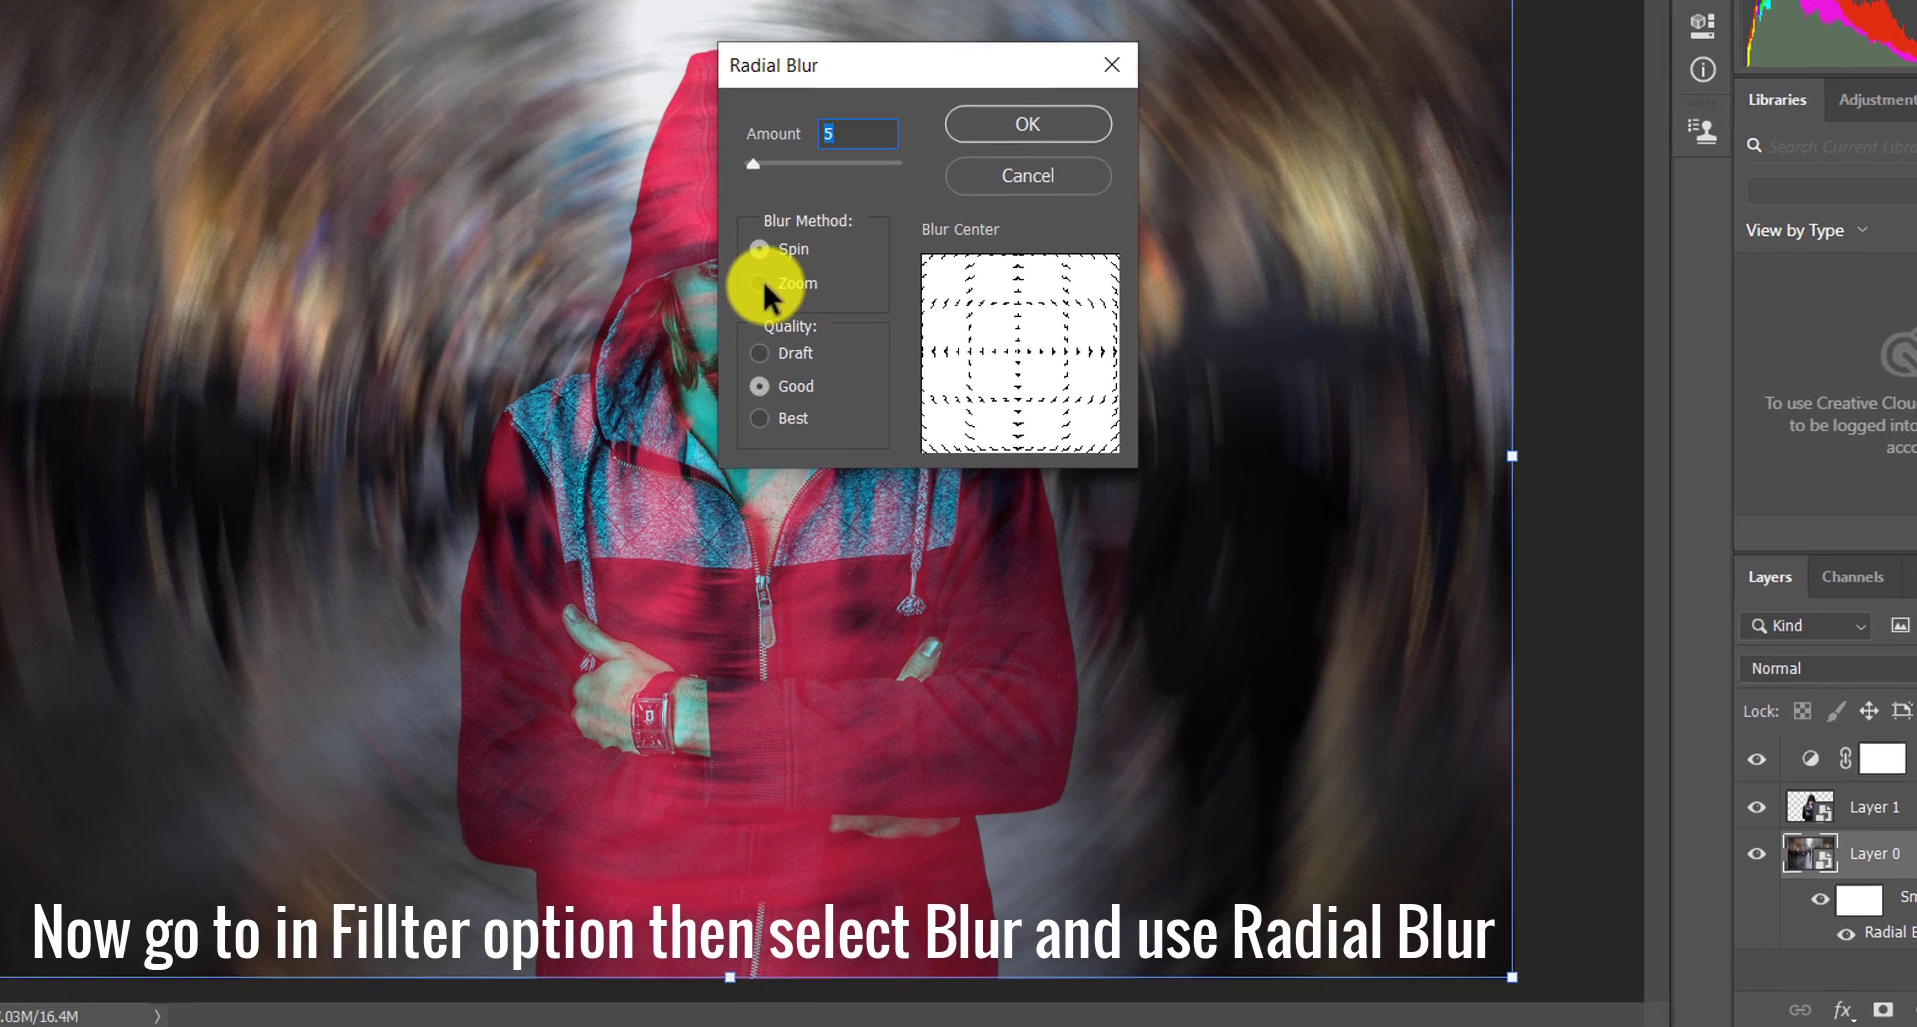
pyautogui.click(821, 419)
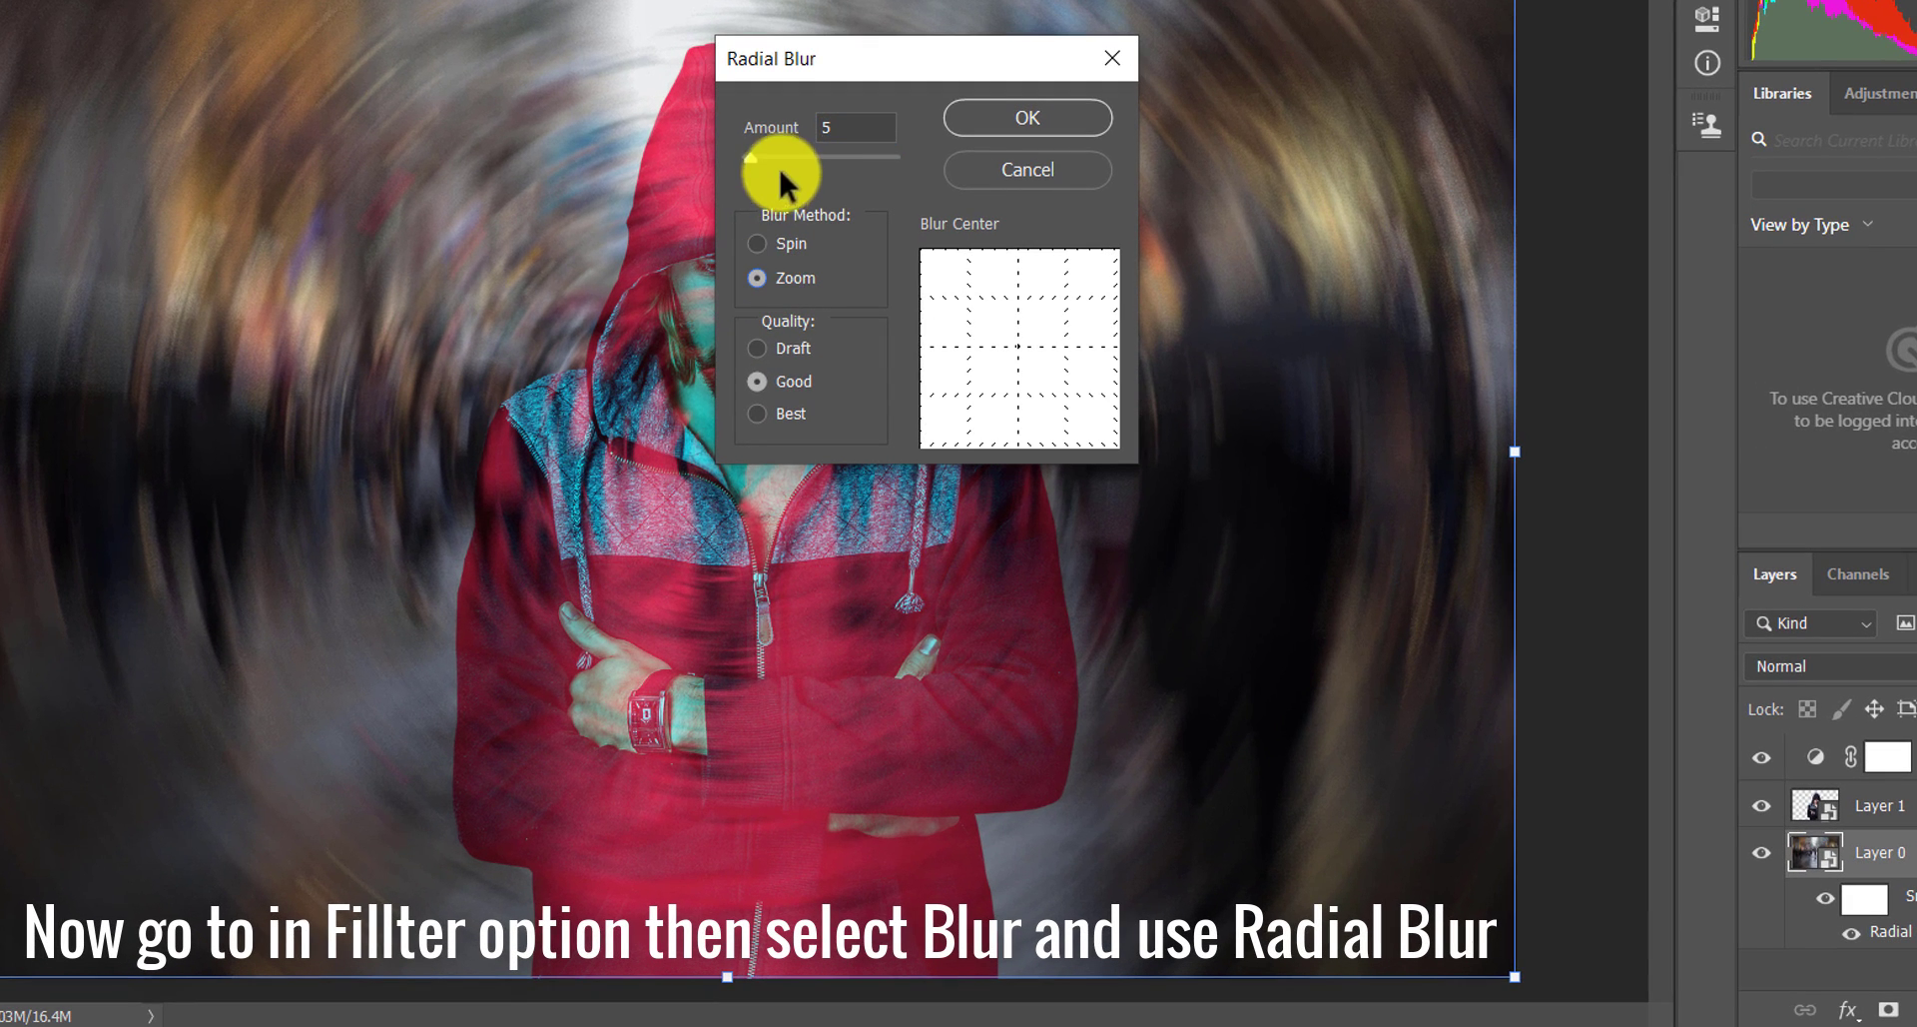
pyautogui.click(975, 117)
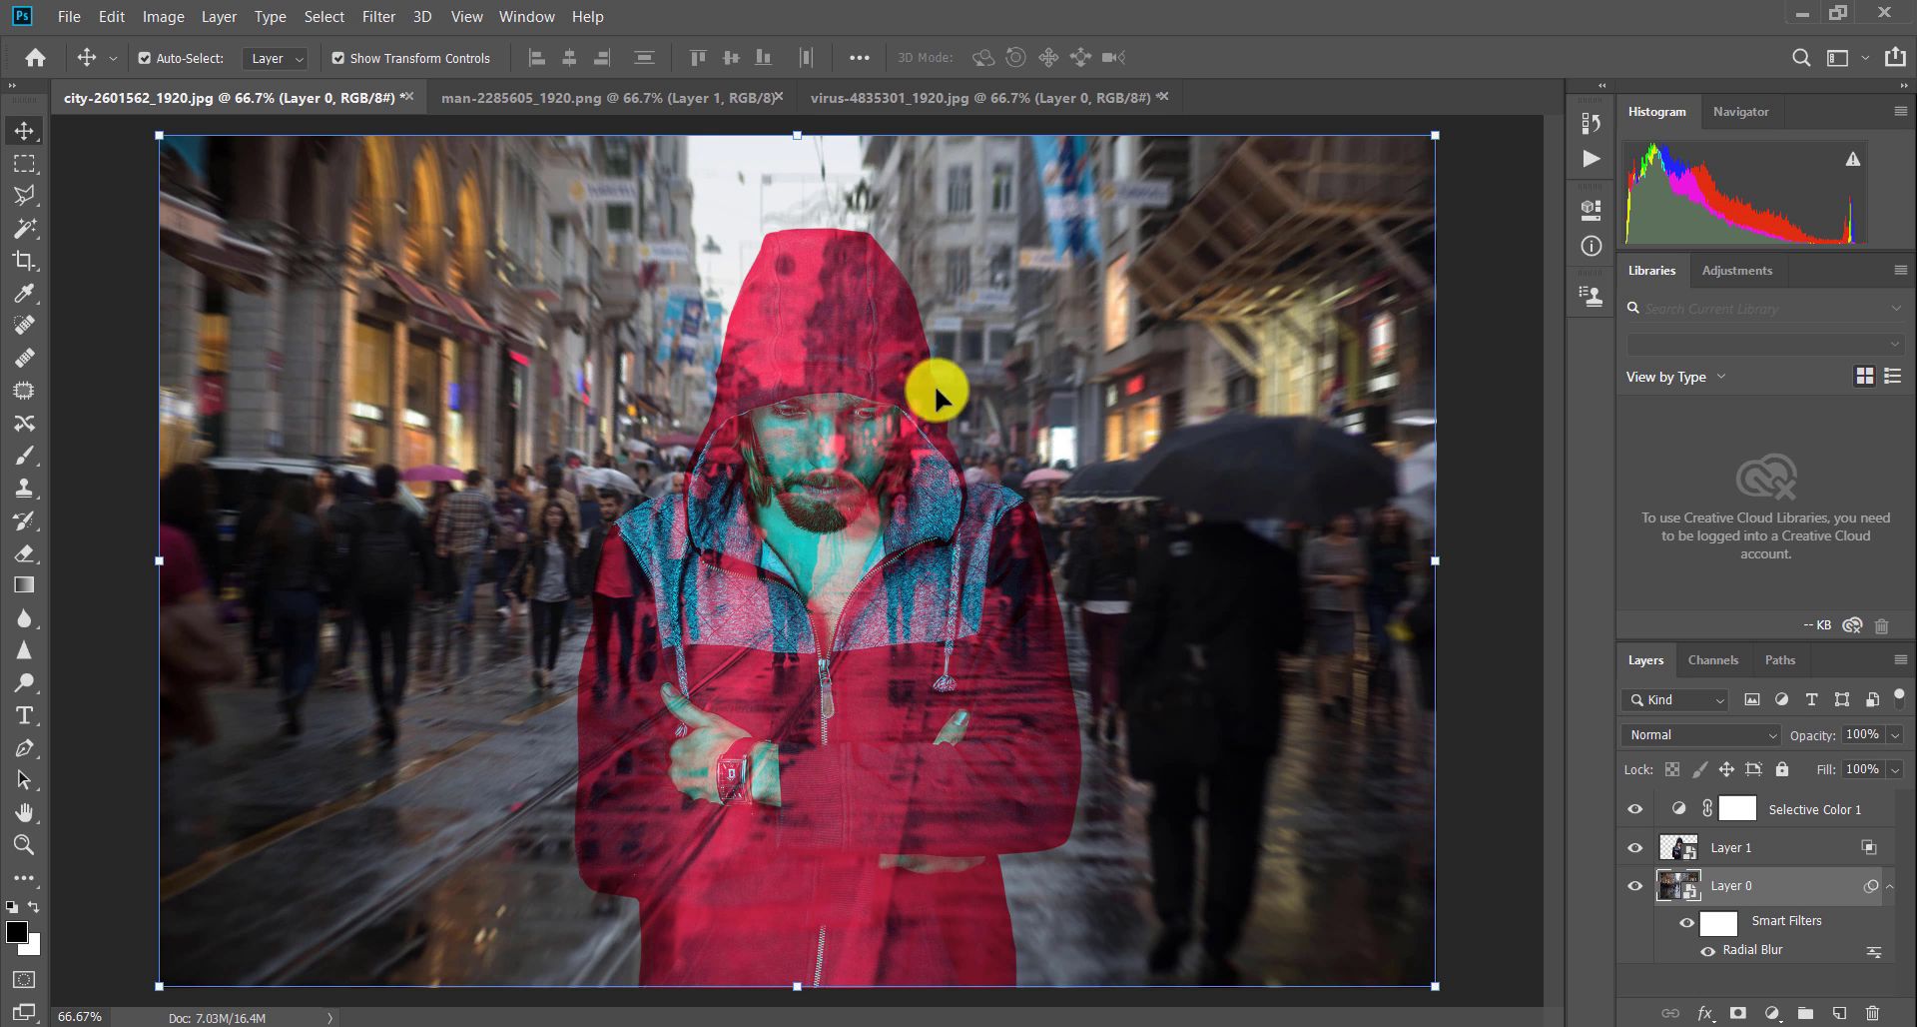
# - Add a Levels adjustment layer above the Selective Color adjustment and set its RGB midtone to 0.71
pyautogui.click(1744, 839)
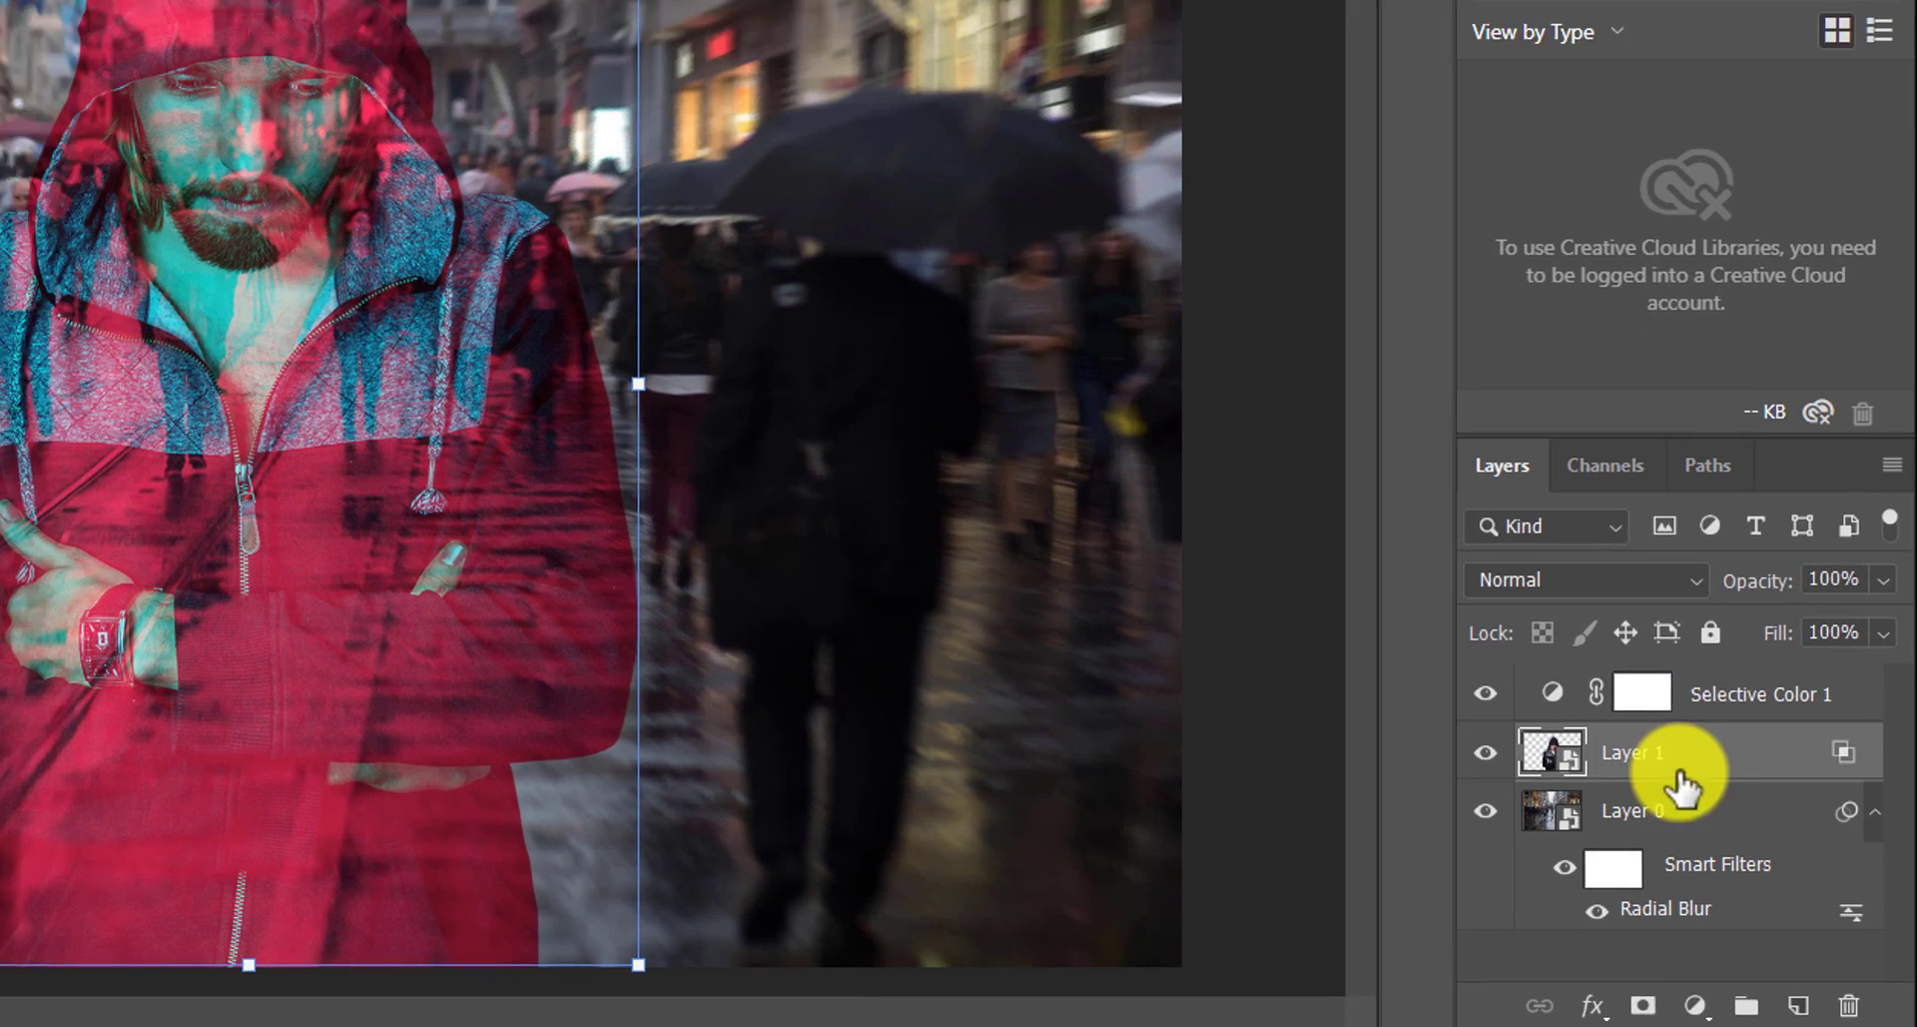
pyautogui.click(1685, 1004)
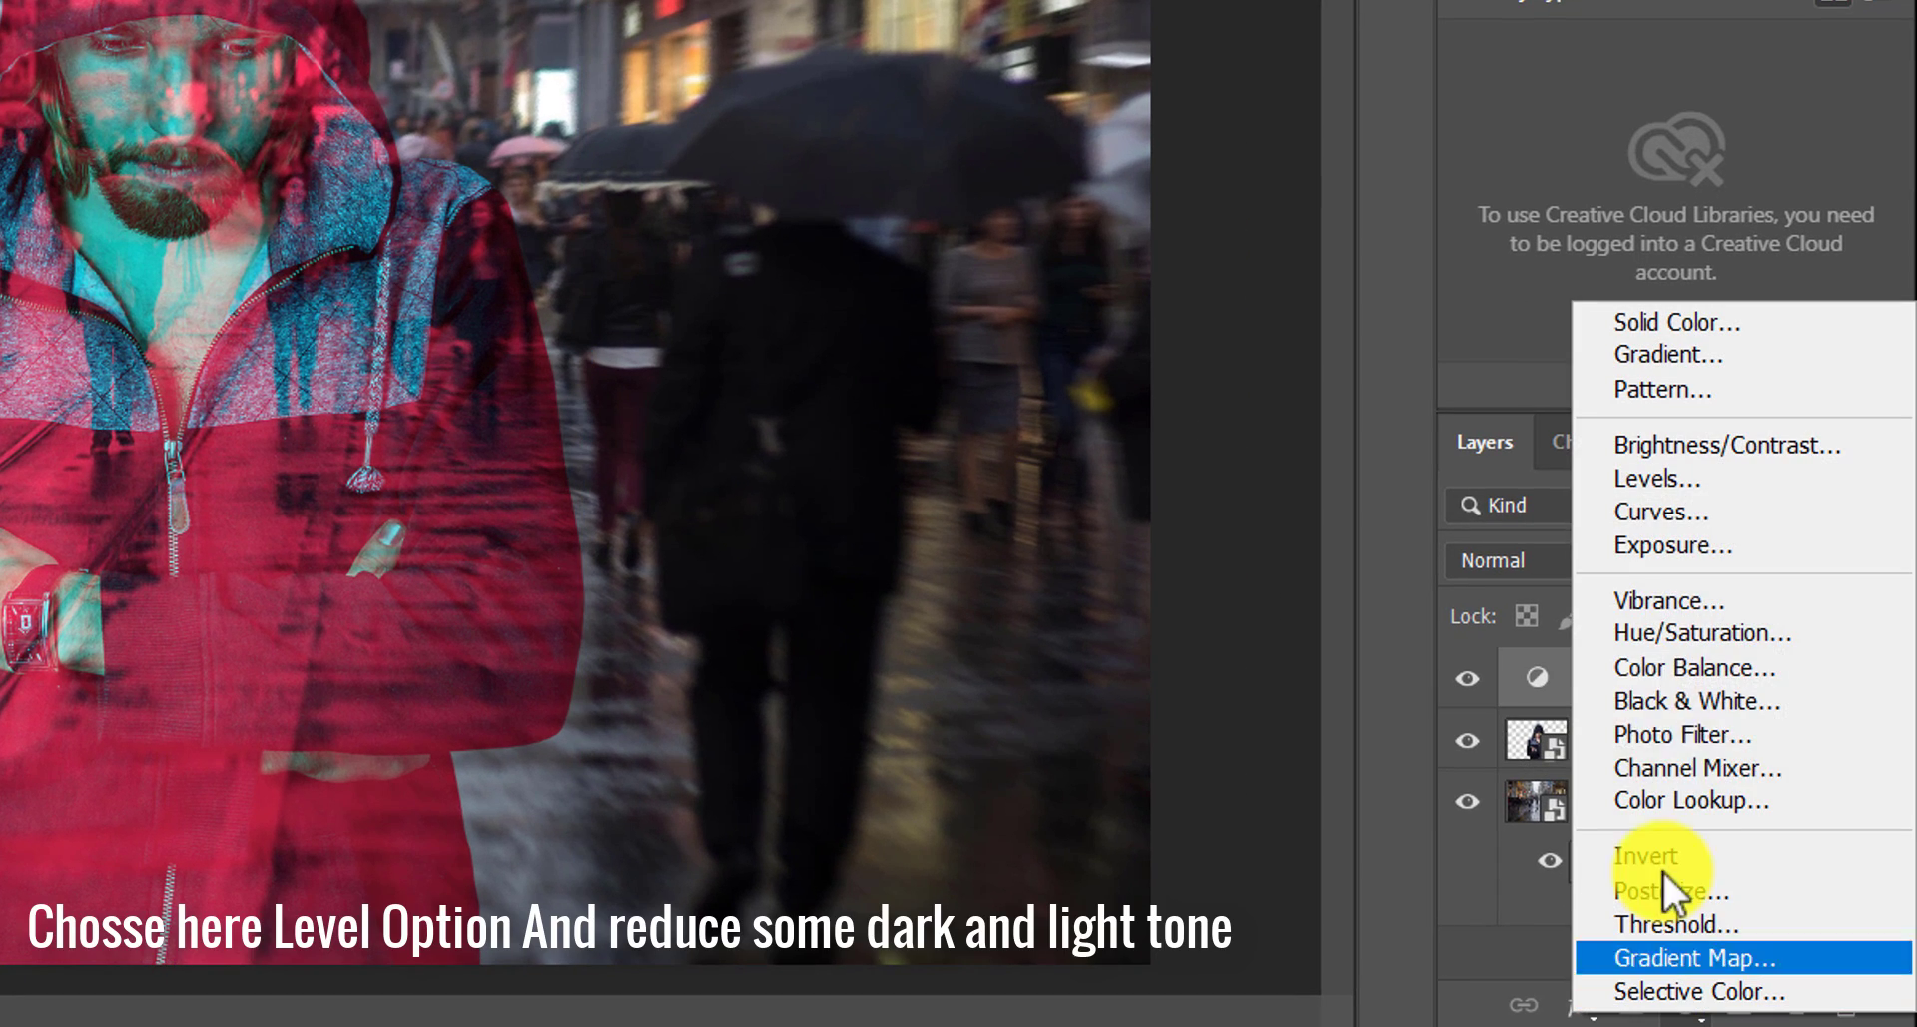
pyautogui.click(1723, 477)
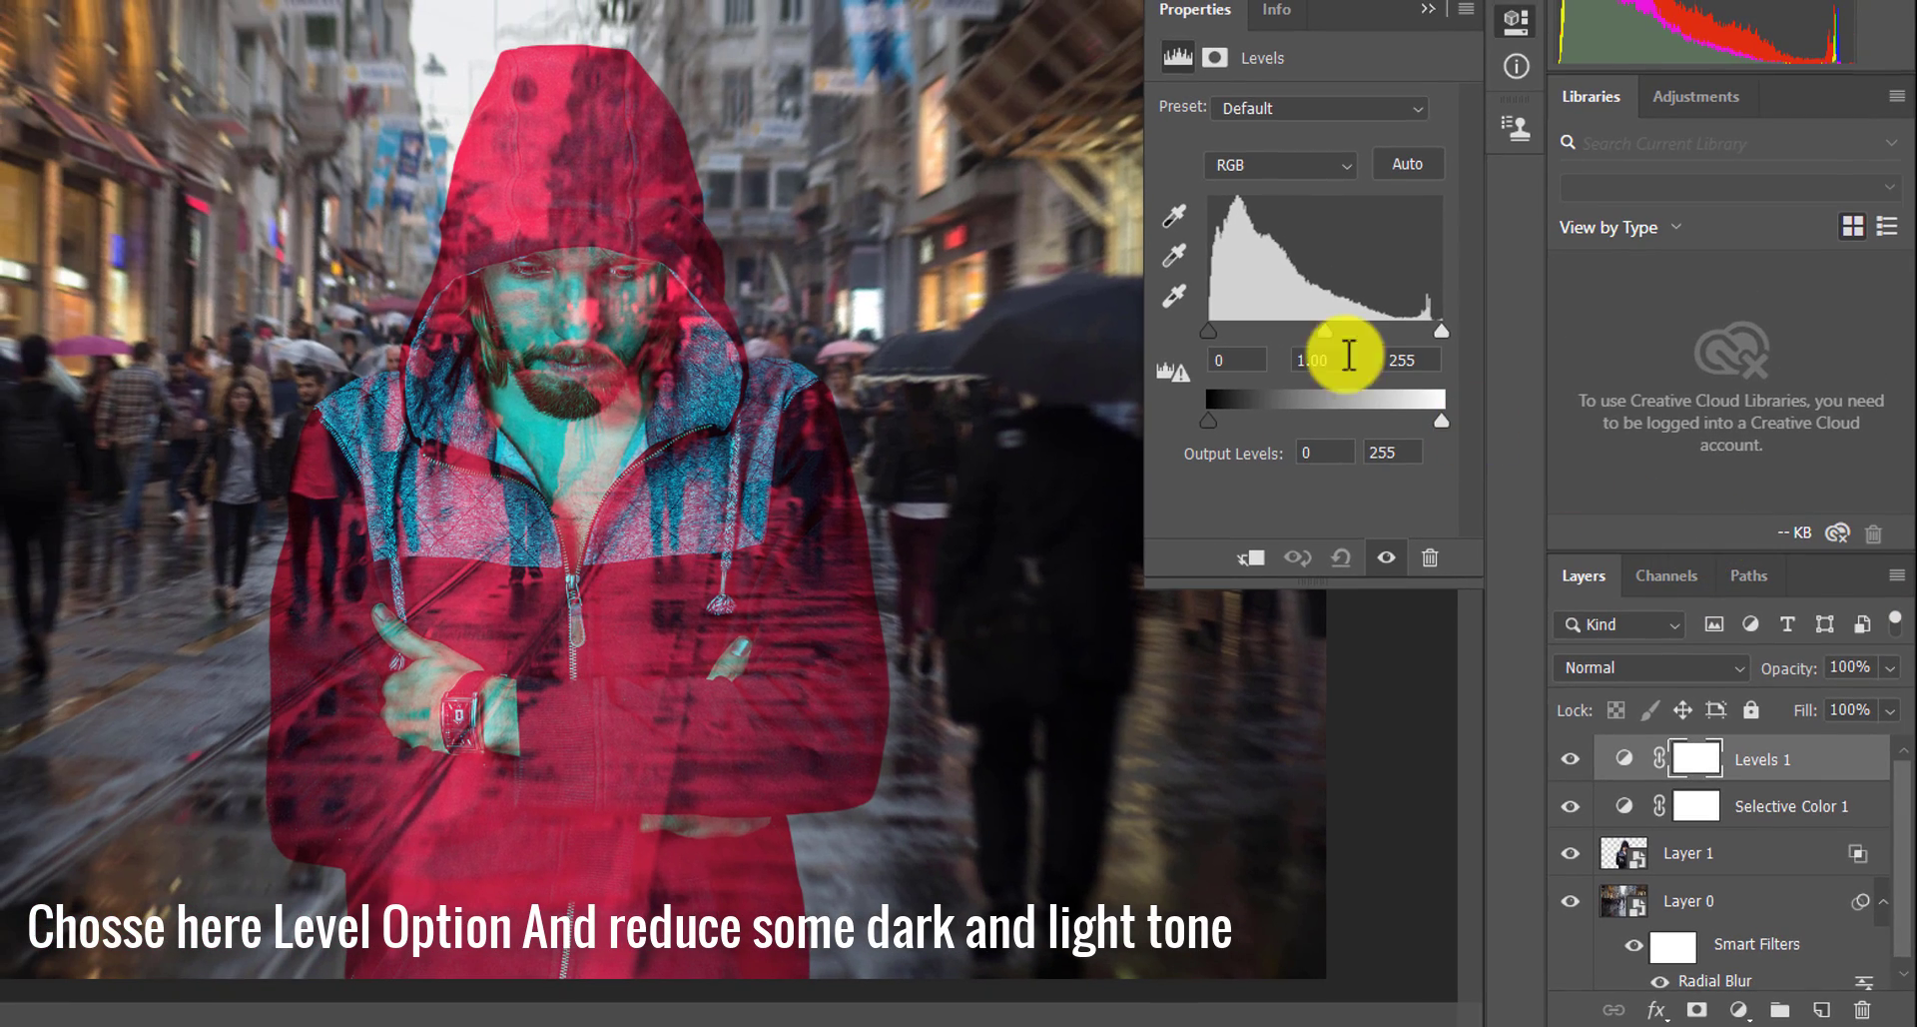
pyautogui.moveTo(1328, 332); pyautogui.dragTo(1359, 330)
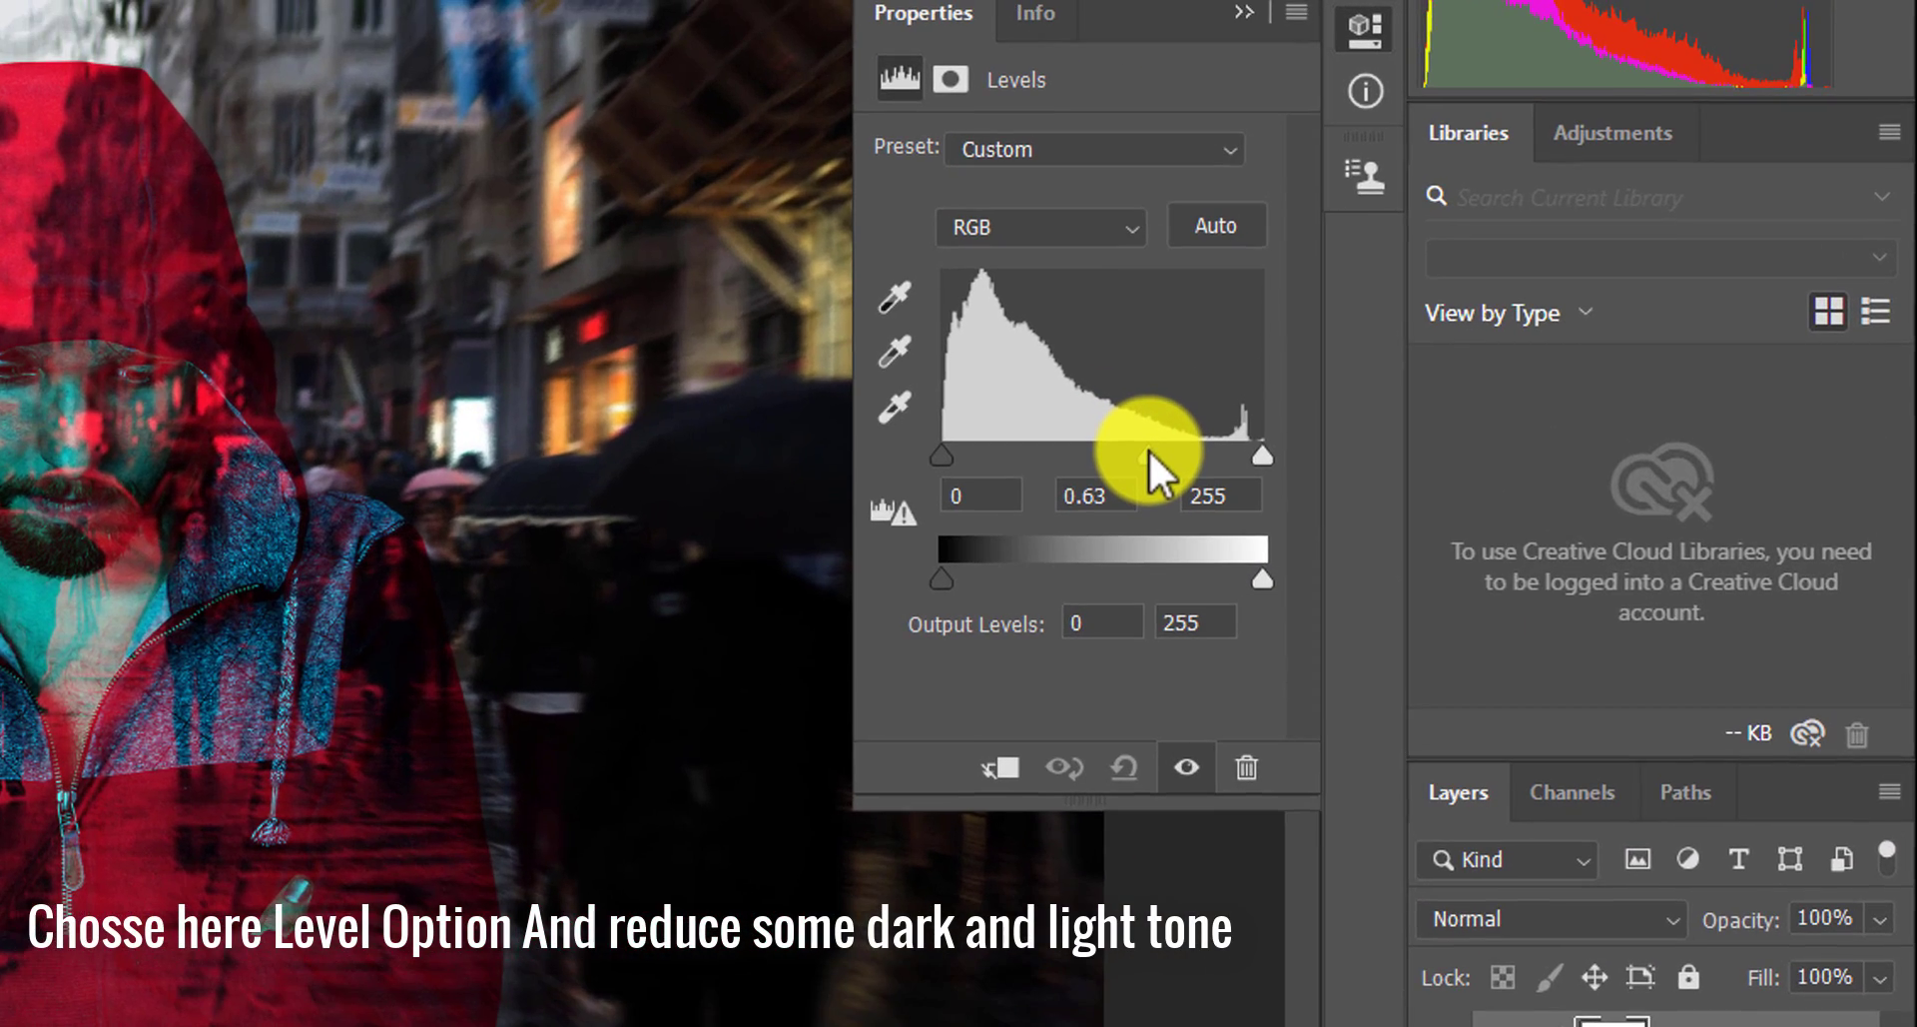
pyautogui.moveTo(1142, 453); pyautogui.dragTo(1131, 448)
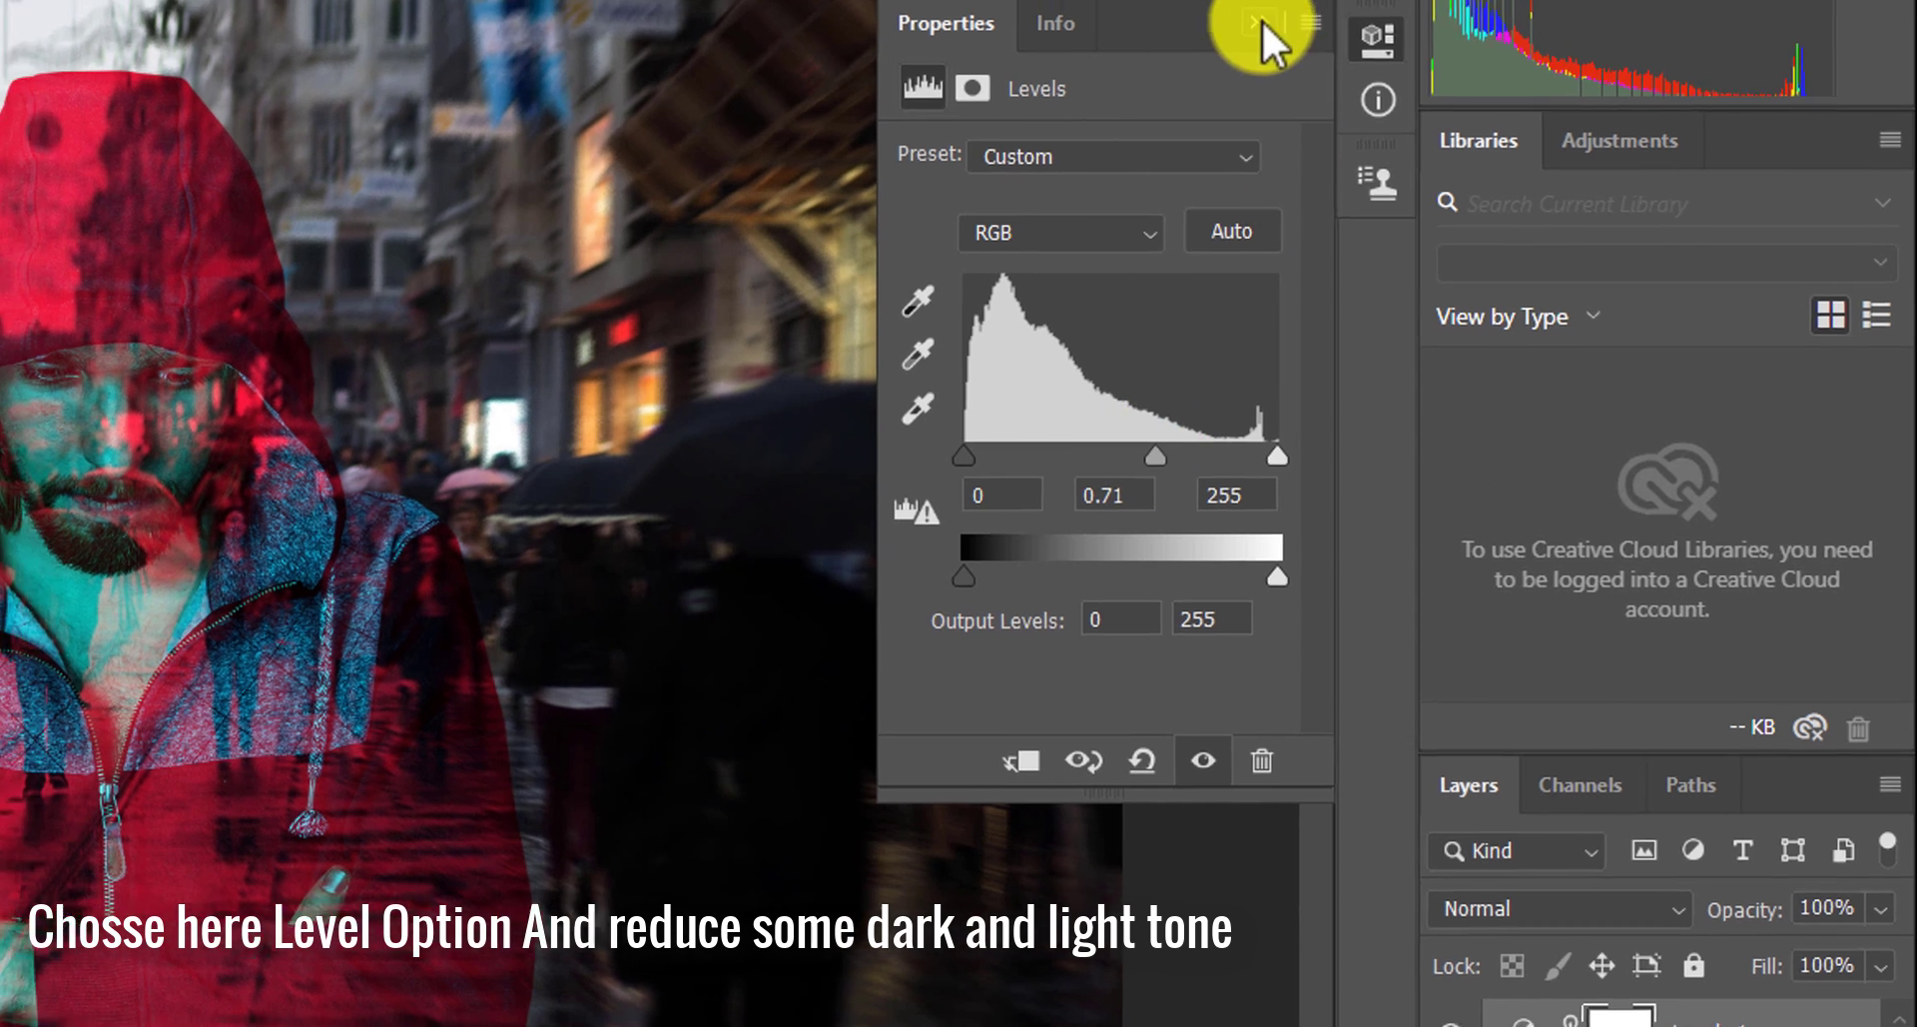
pyautogui.click(1245, 13)
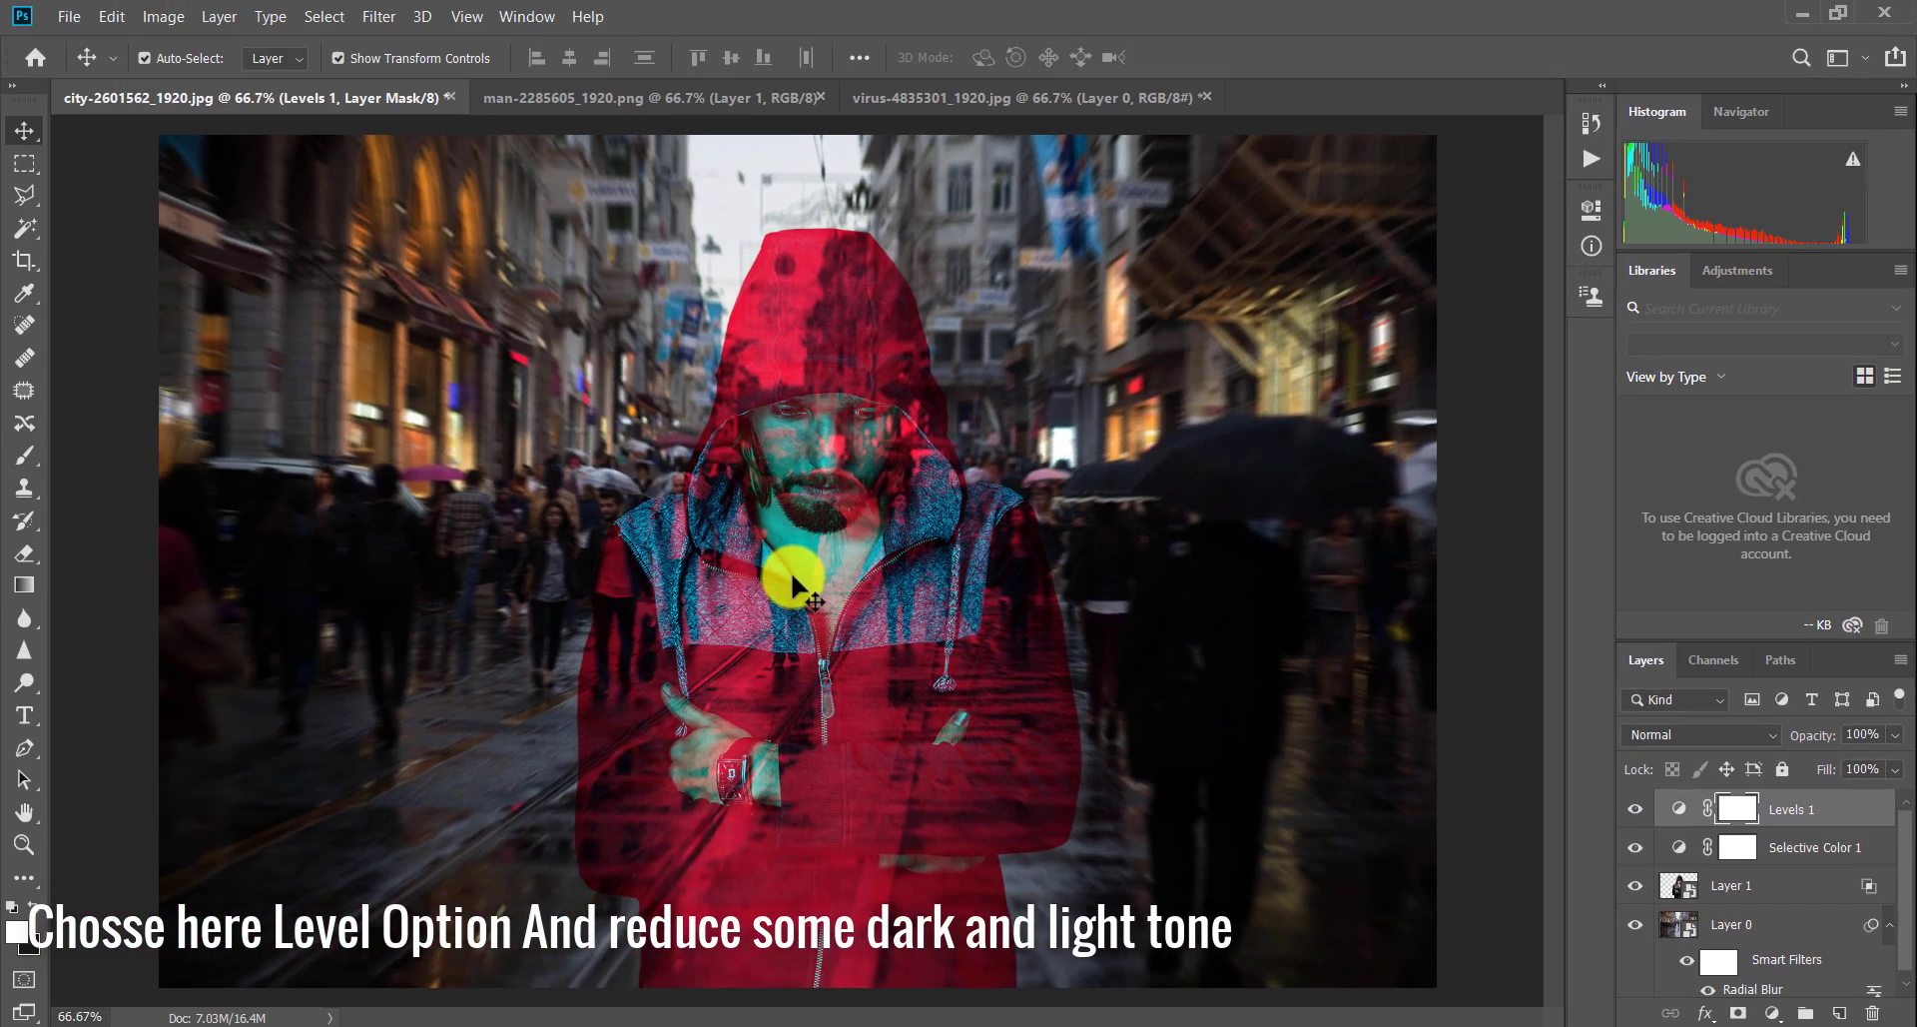
# - Bring the virus image into the city street document as the topmost layer, aligned to the canvas's upper edge
pyautogui.click(890, 95)
pyautogui.moveTo(762, 239); pyautogui.dragTo(779, 539)
pyautogui.rightClick(821, 381)
# - Flip the virus image vertically and scale it to about 120% so it covers the whole canvas
pyautogui.hotkey('ctrl', 't')
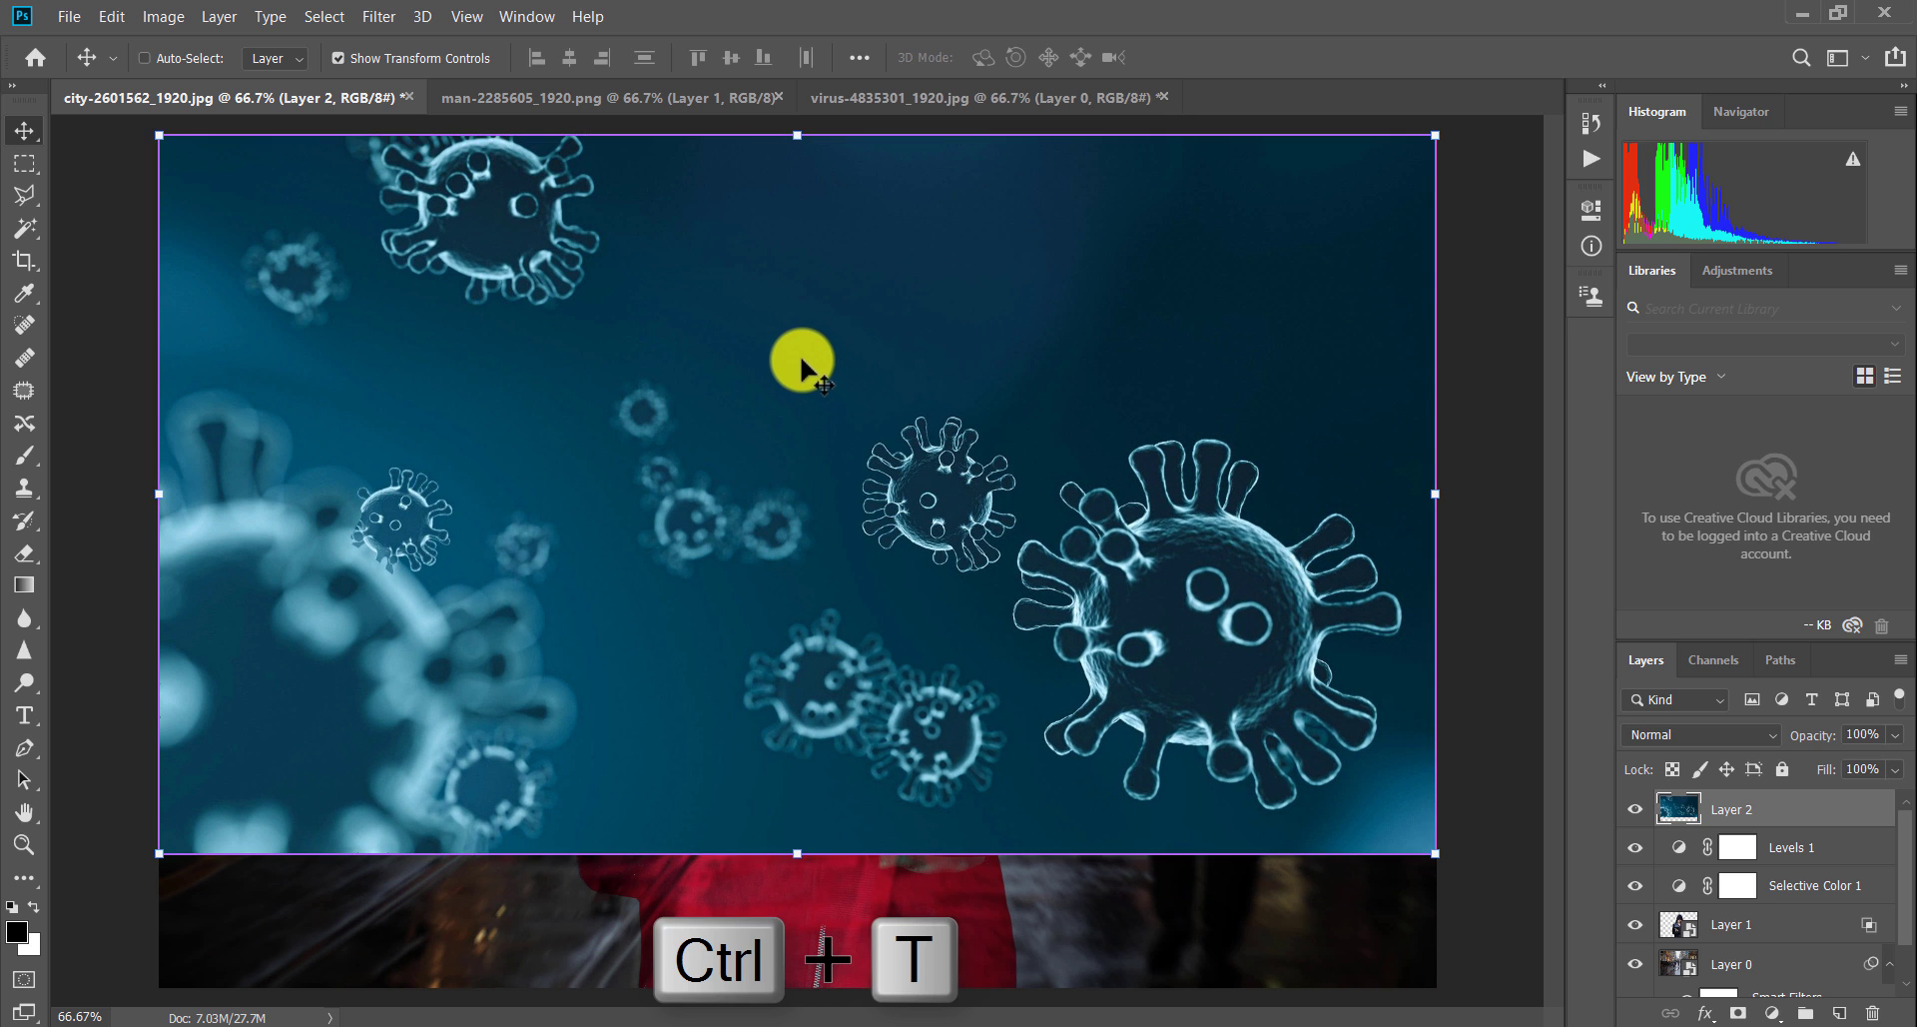
pyautogui.rightClick(801, 362)
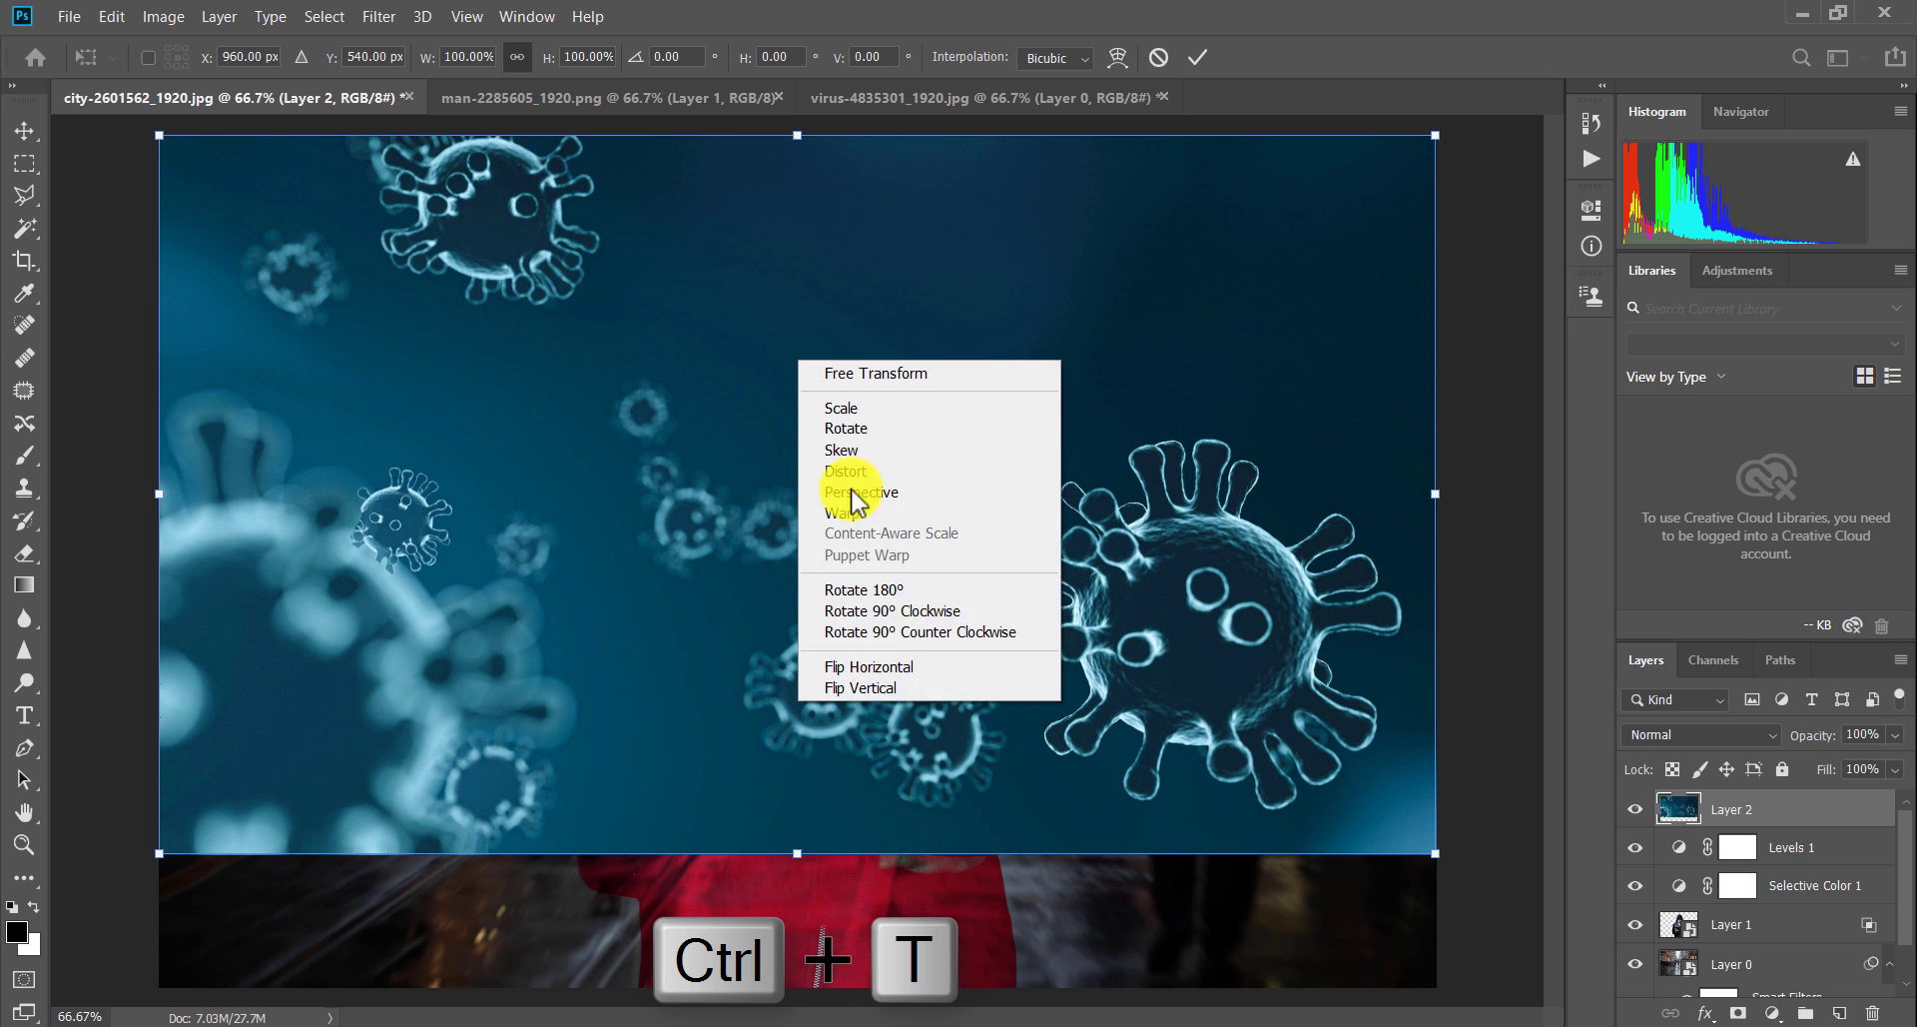
pyautogui.click(921, 696)
pyautogui.moveTo(890, 493)
pyautogui.mouseDown()
pyautogui.moveTo(888, 547)
pyautogui.moveTo(898, 477)
pyautogui.mouseUp()
pyautogui.moveTo(796, 837); pyautogui.dragTo(800, 987)
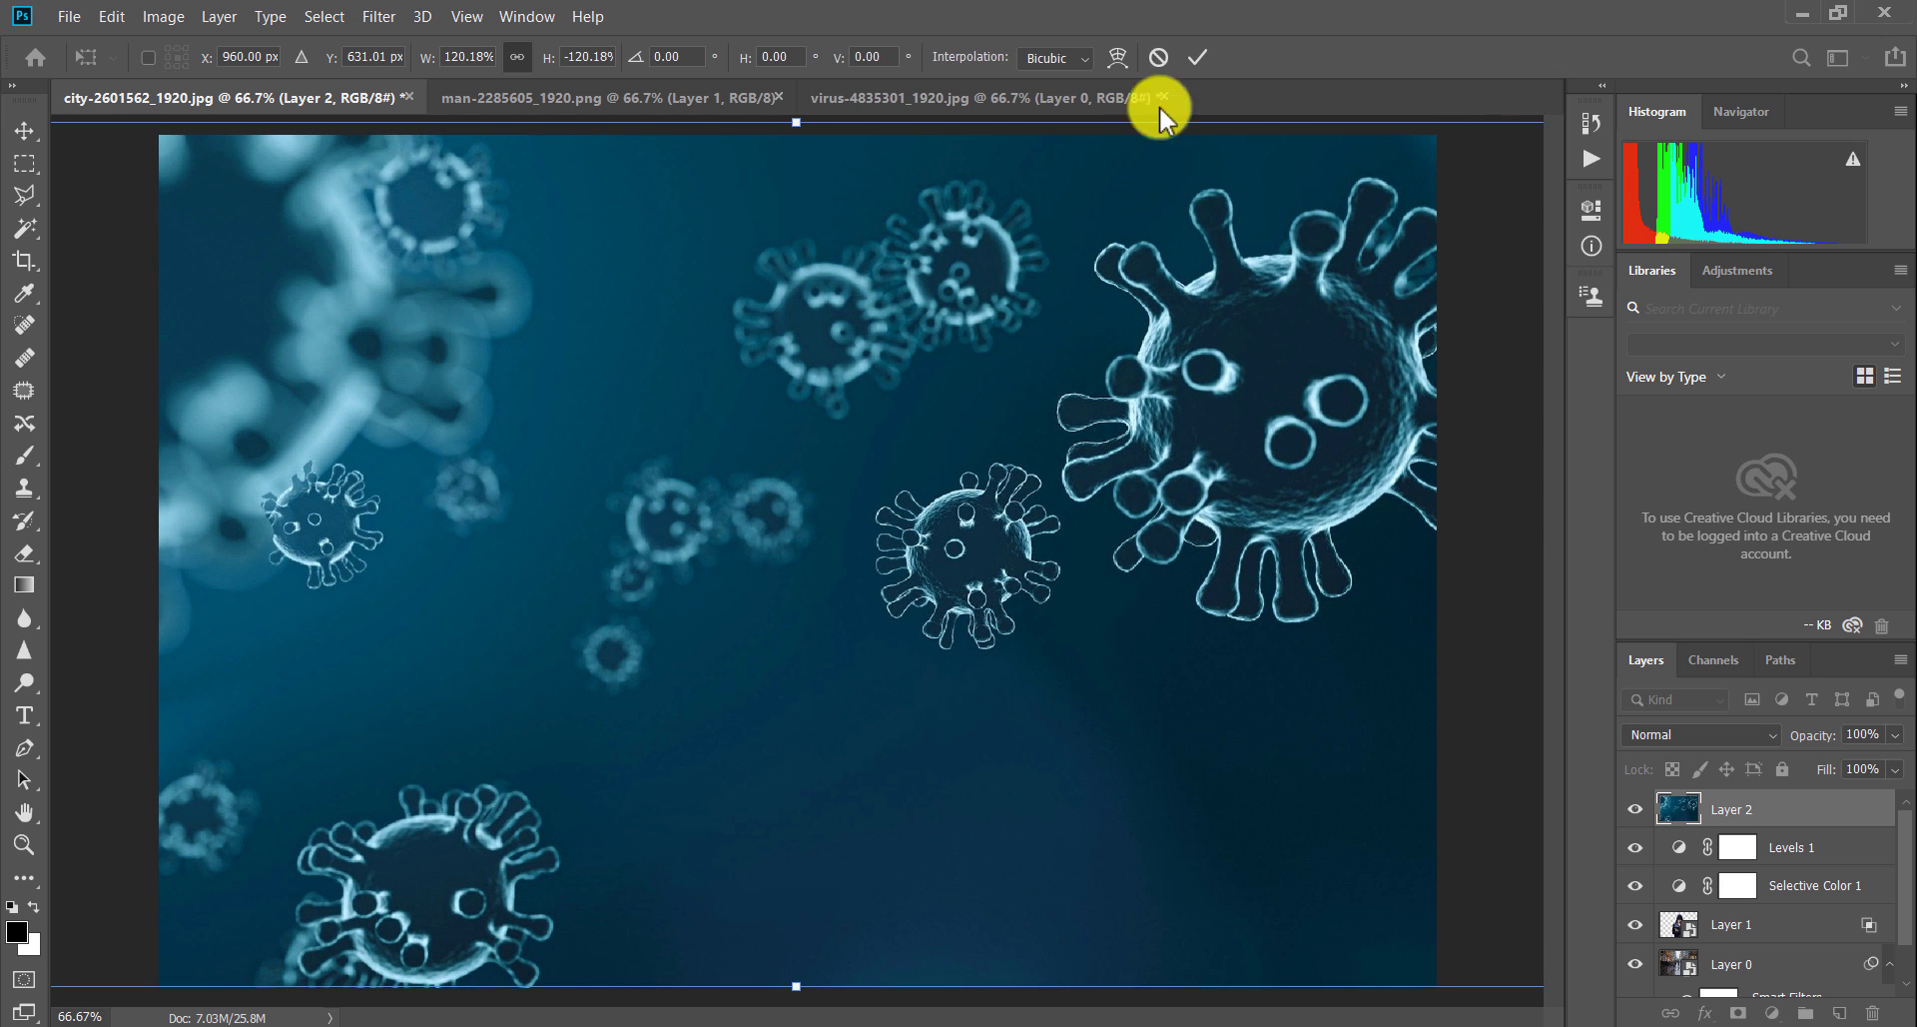
pyautogui.click(1197, 56)
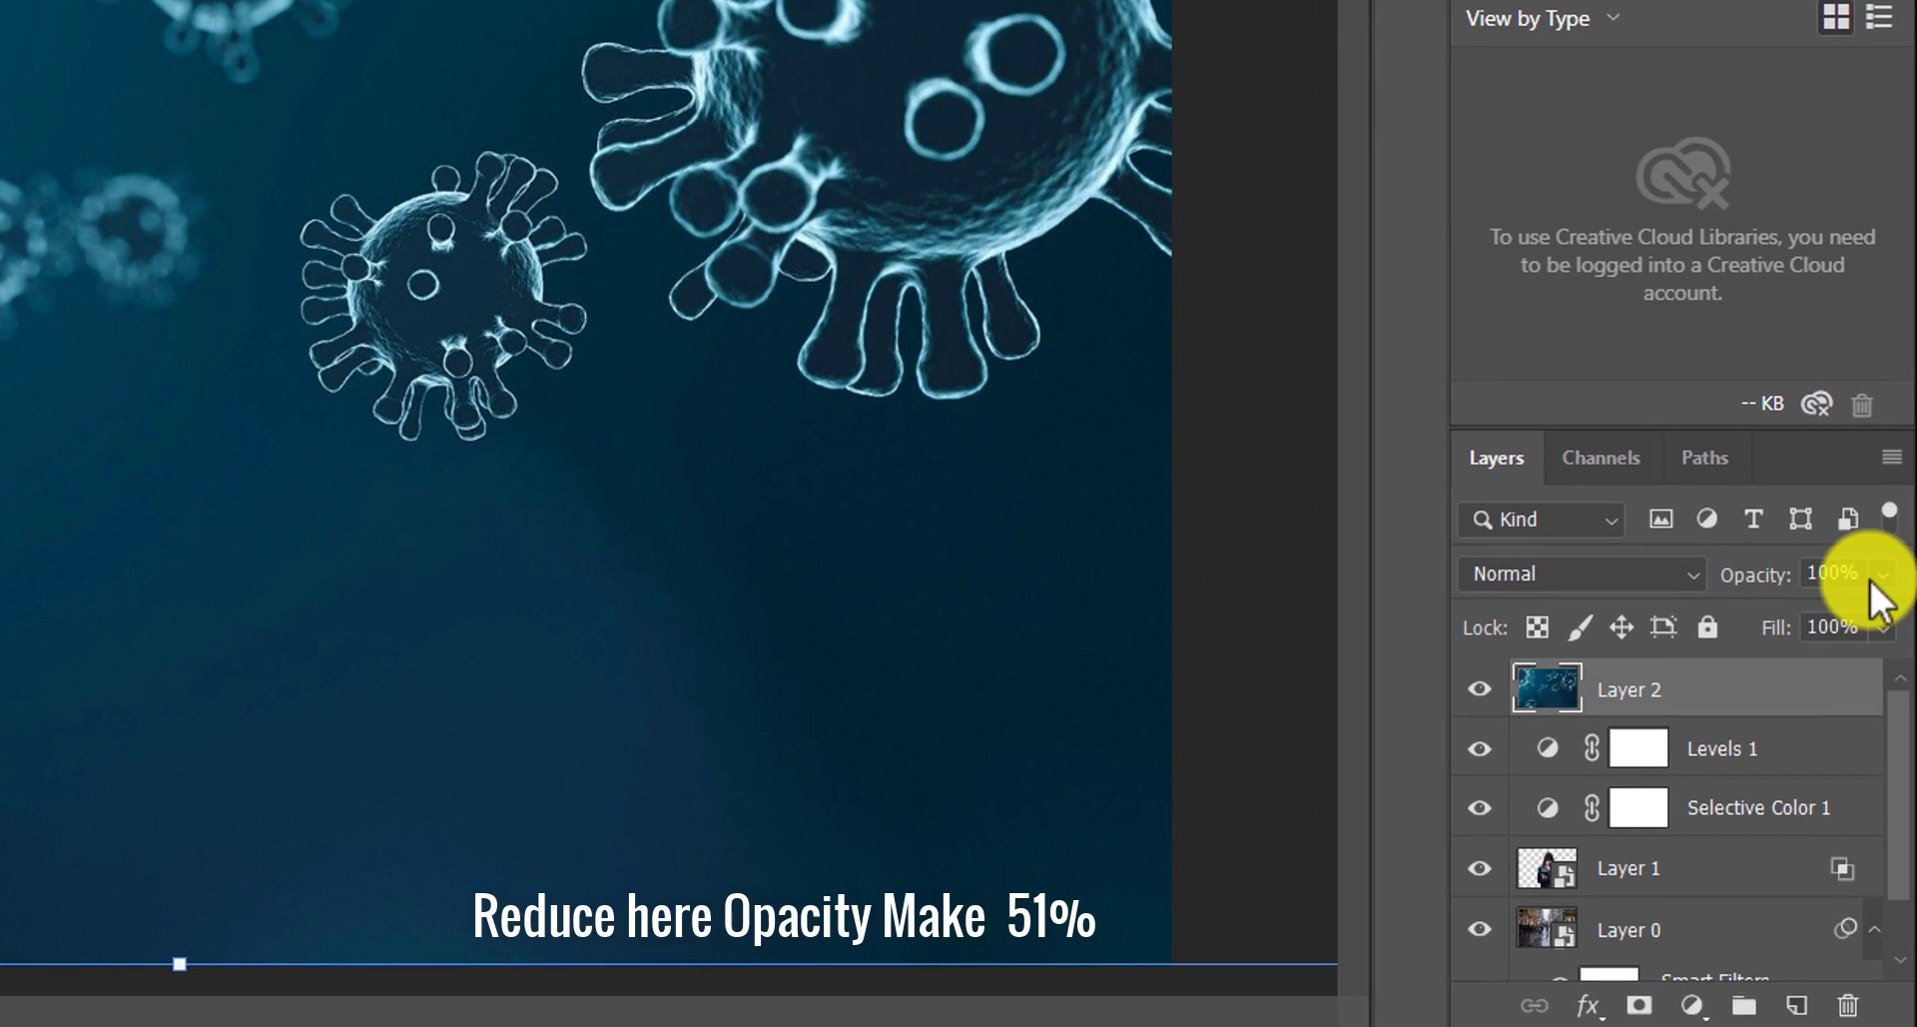
# - Try the virus layer at 51% opacity, and restore it to 100%
pyautogui.click(1894, 734)
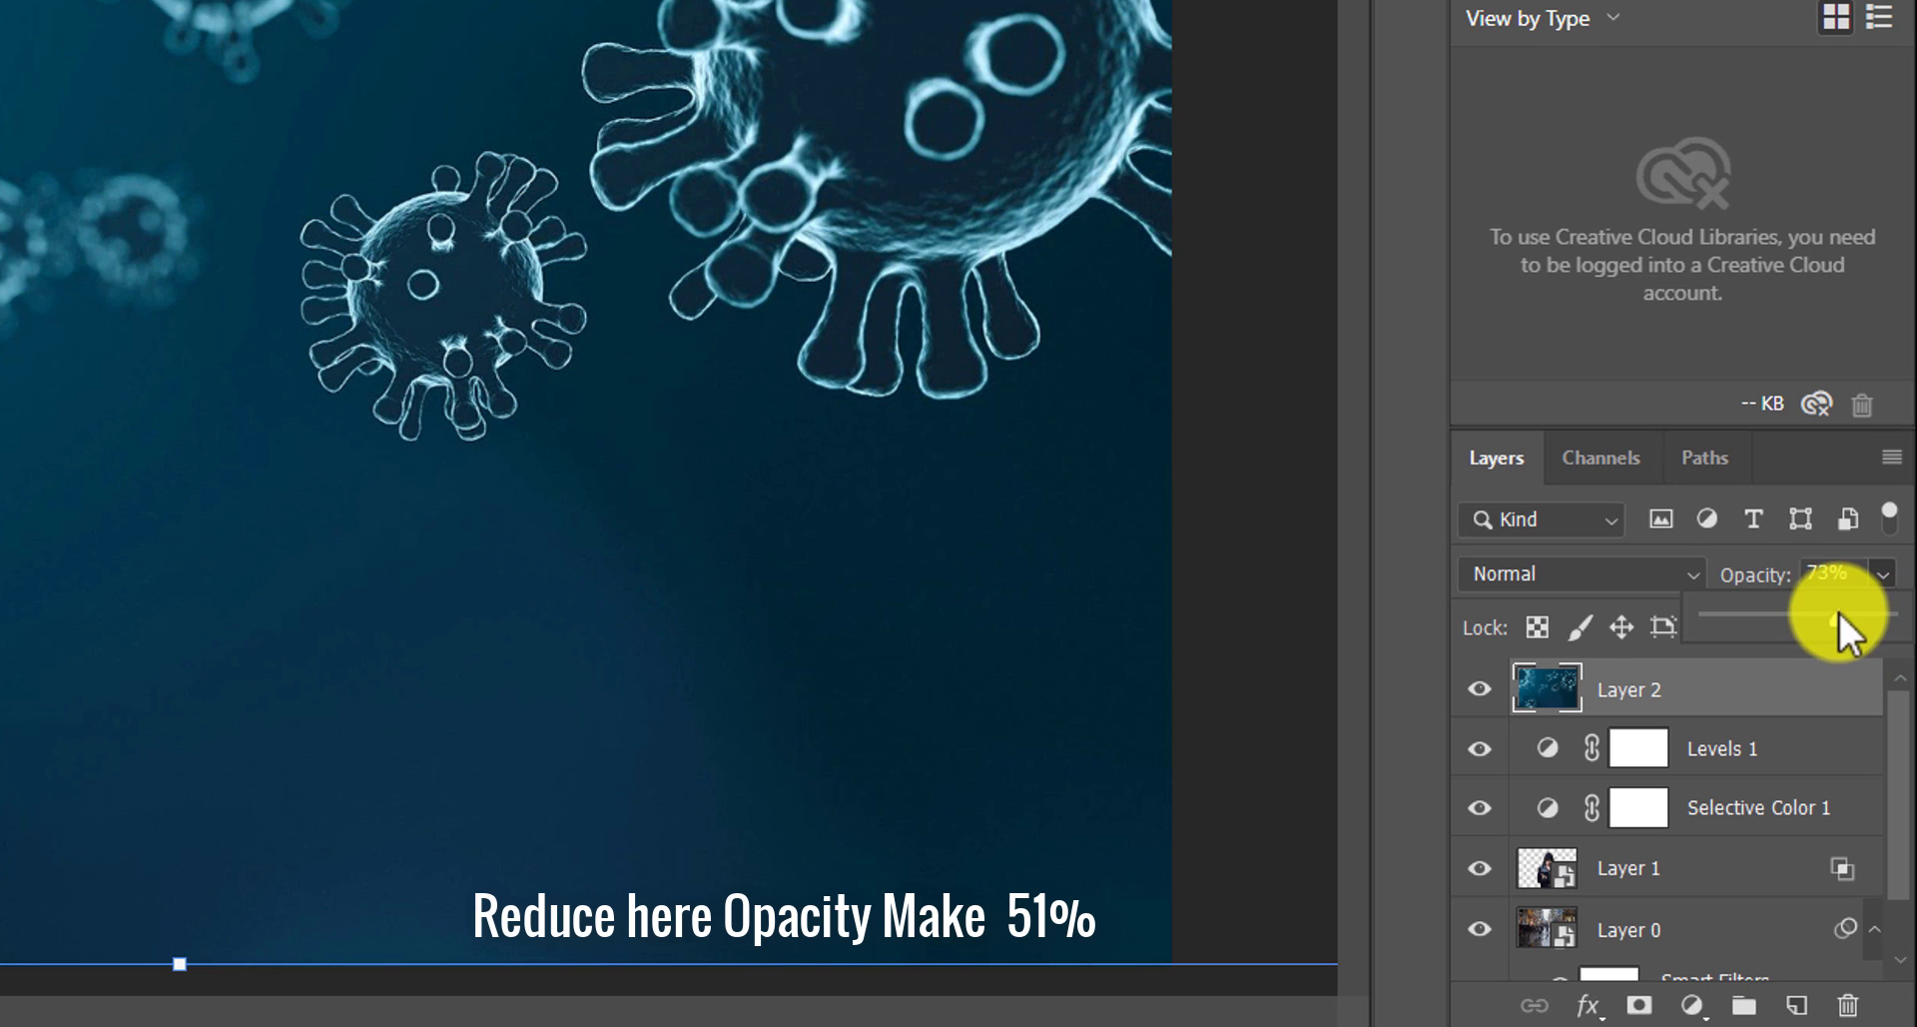
pyautogui.moveTo(1839, 617); pyautogui.dragTo(1835, 627)
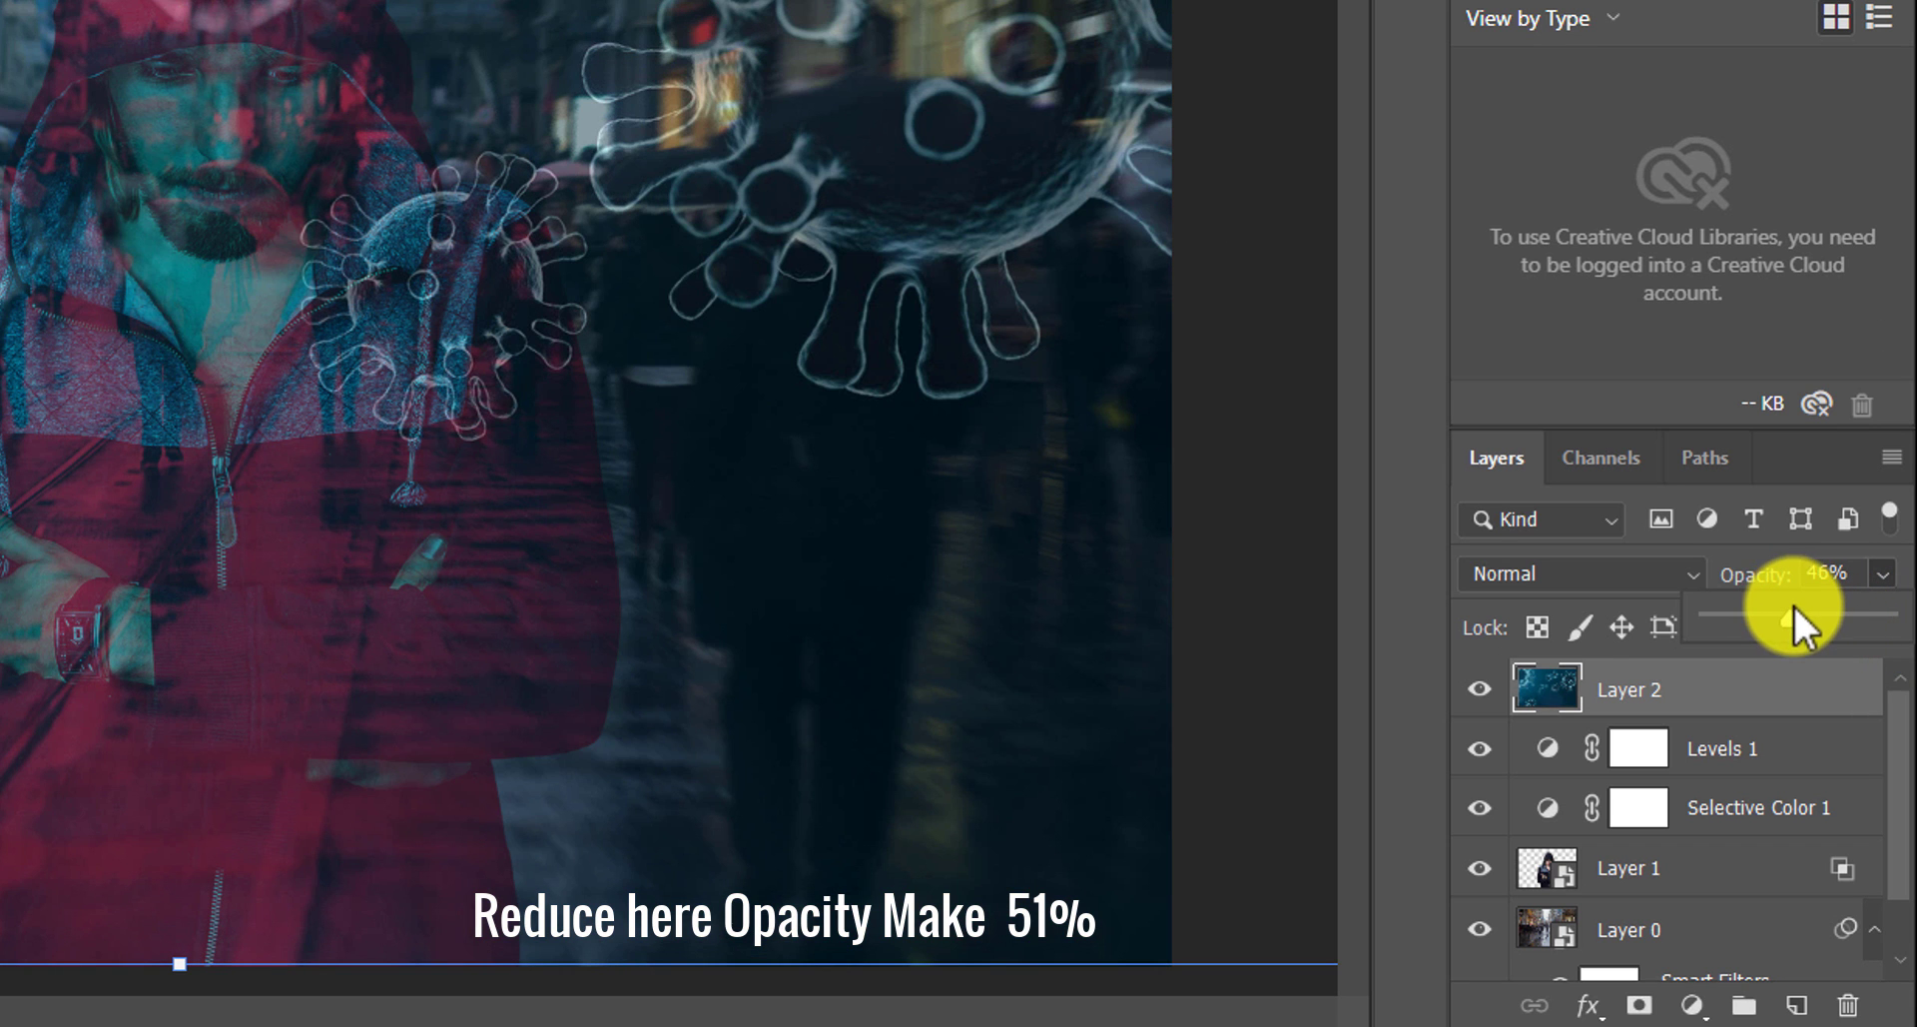
pyautogui.moveTo(1770, 621)
pyautogui.mouseDown()
pyautogui.moveTo(1724, 613)
pyautogui.moveTo(1799, 612)
pyautogui.mouseUp()
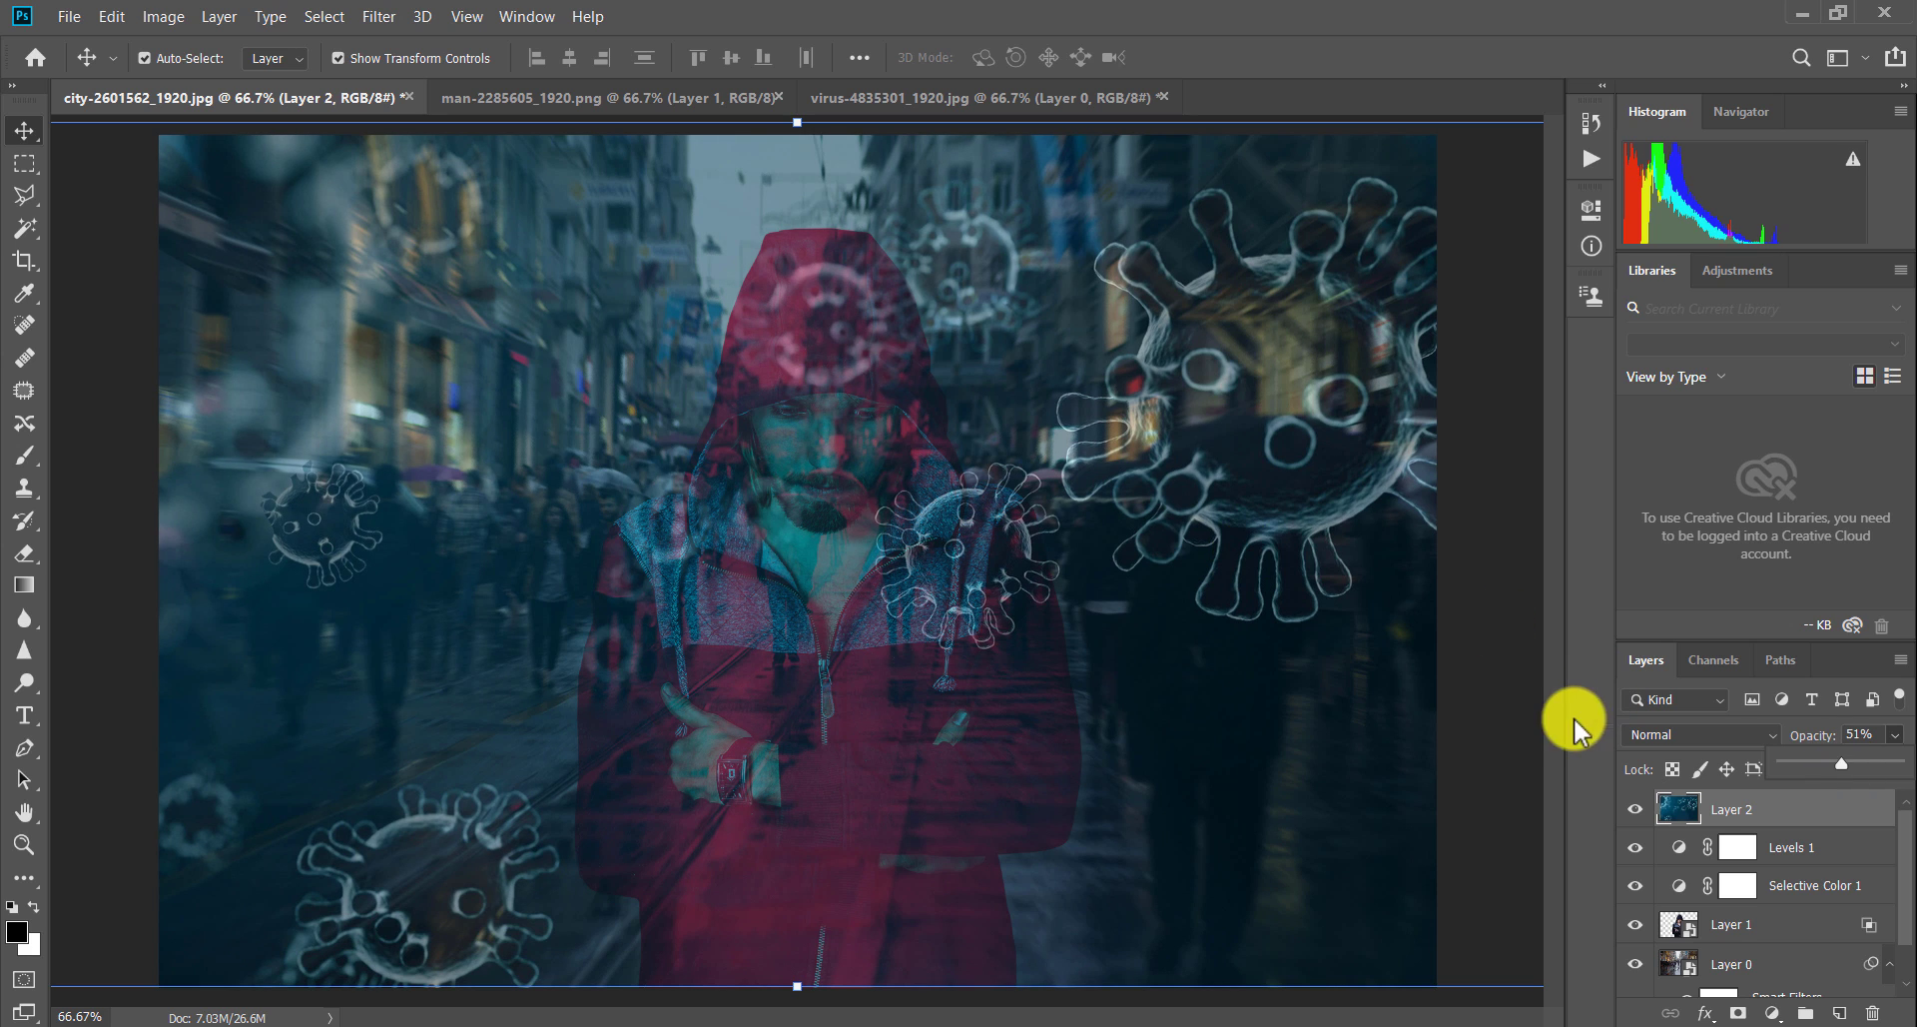
pyautogui.press('0')
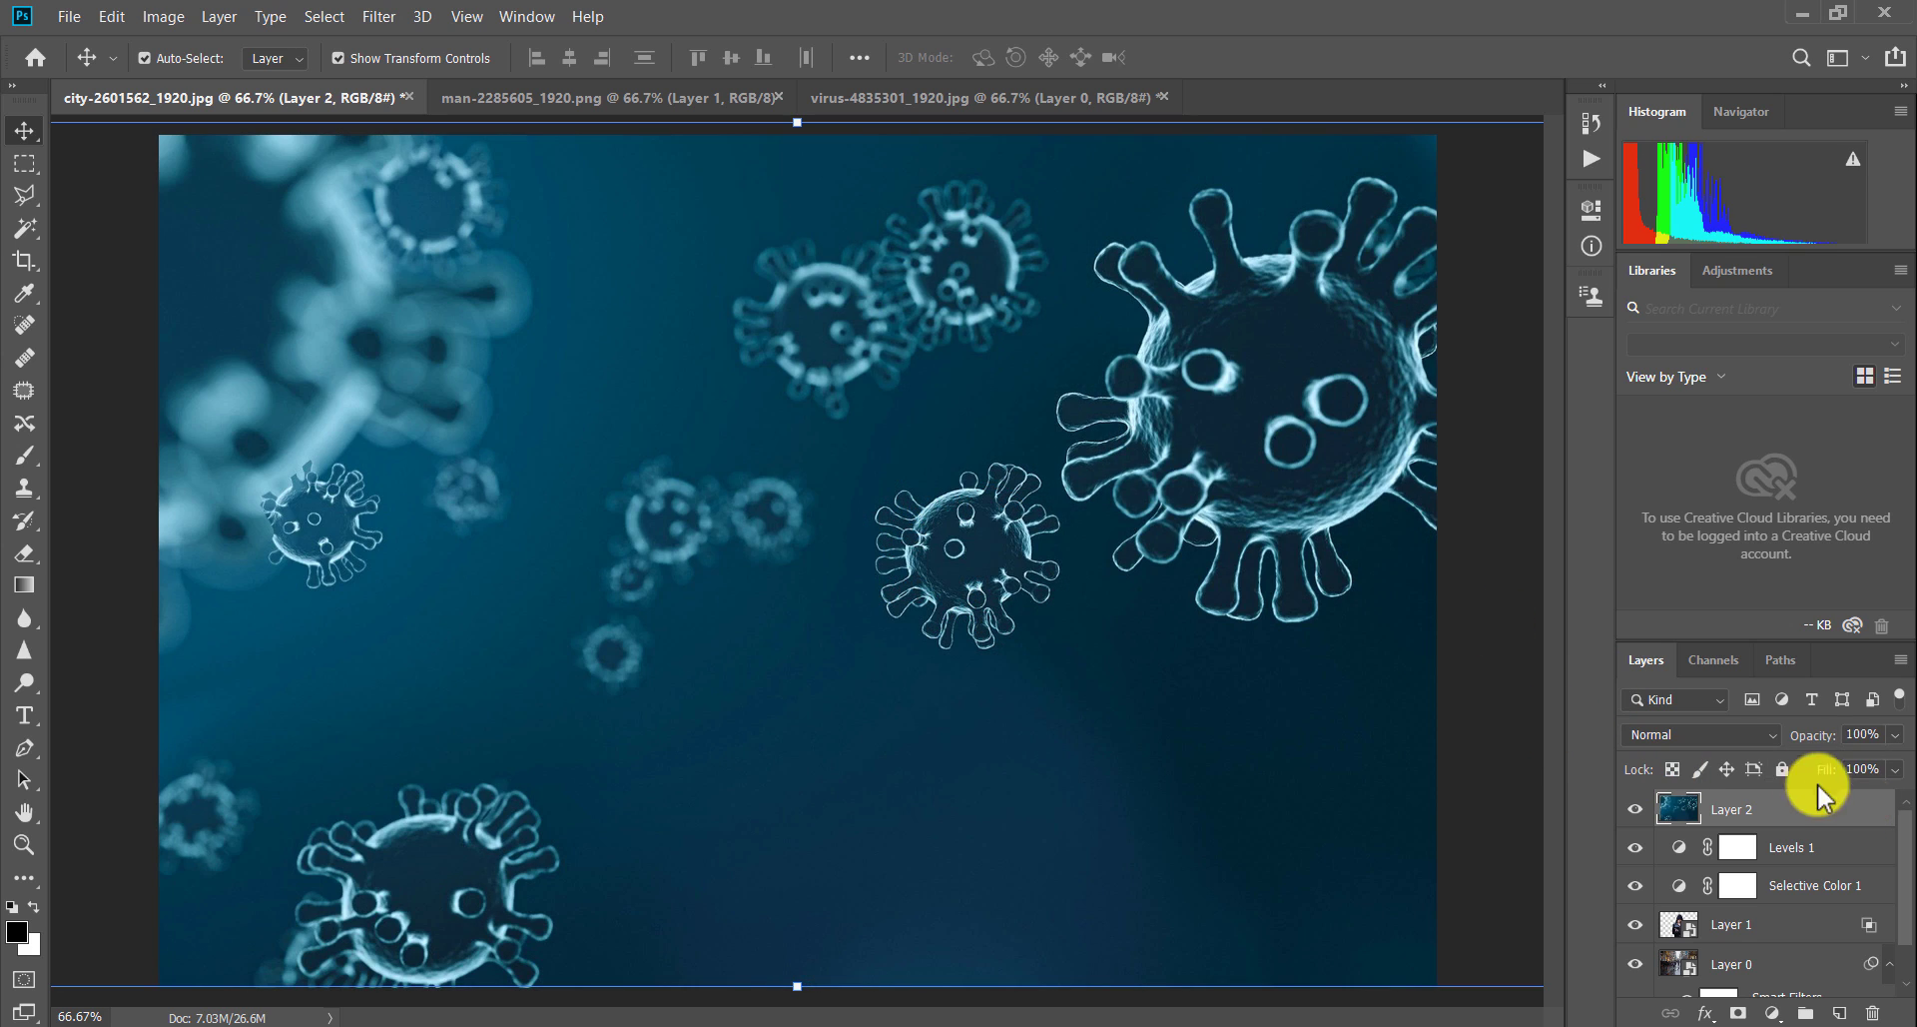
# - Set the virus layer's blend mode to Screen and its opacity to 51%
pyautogui.click(1728, 732)
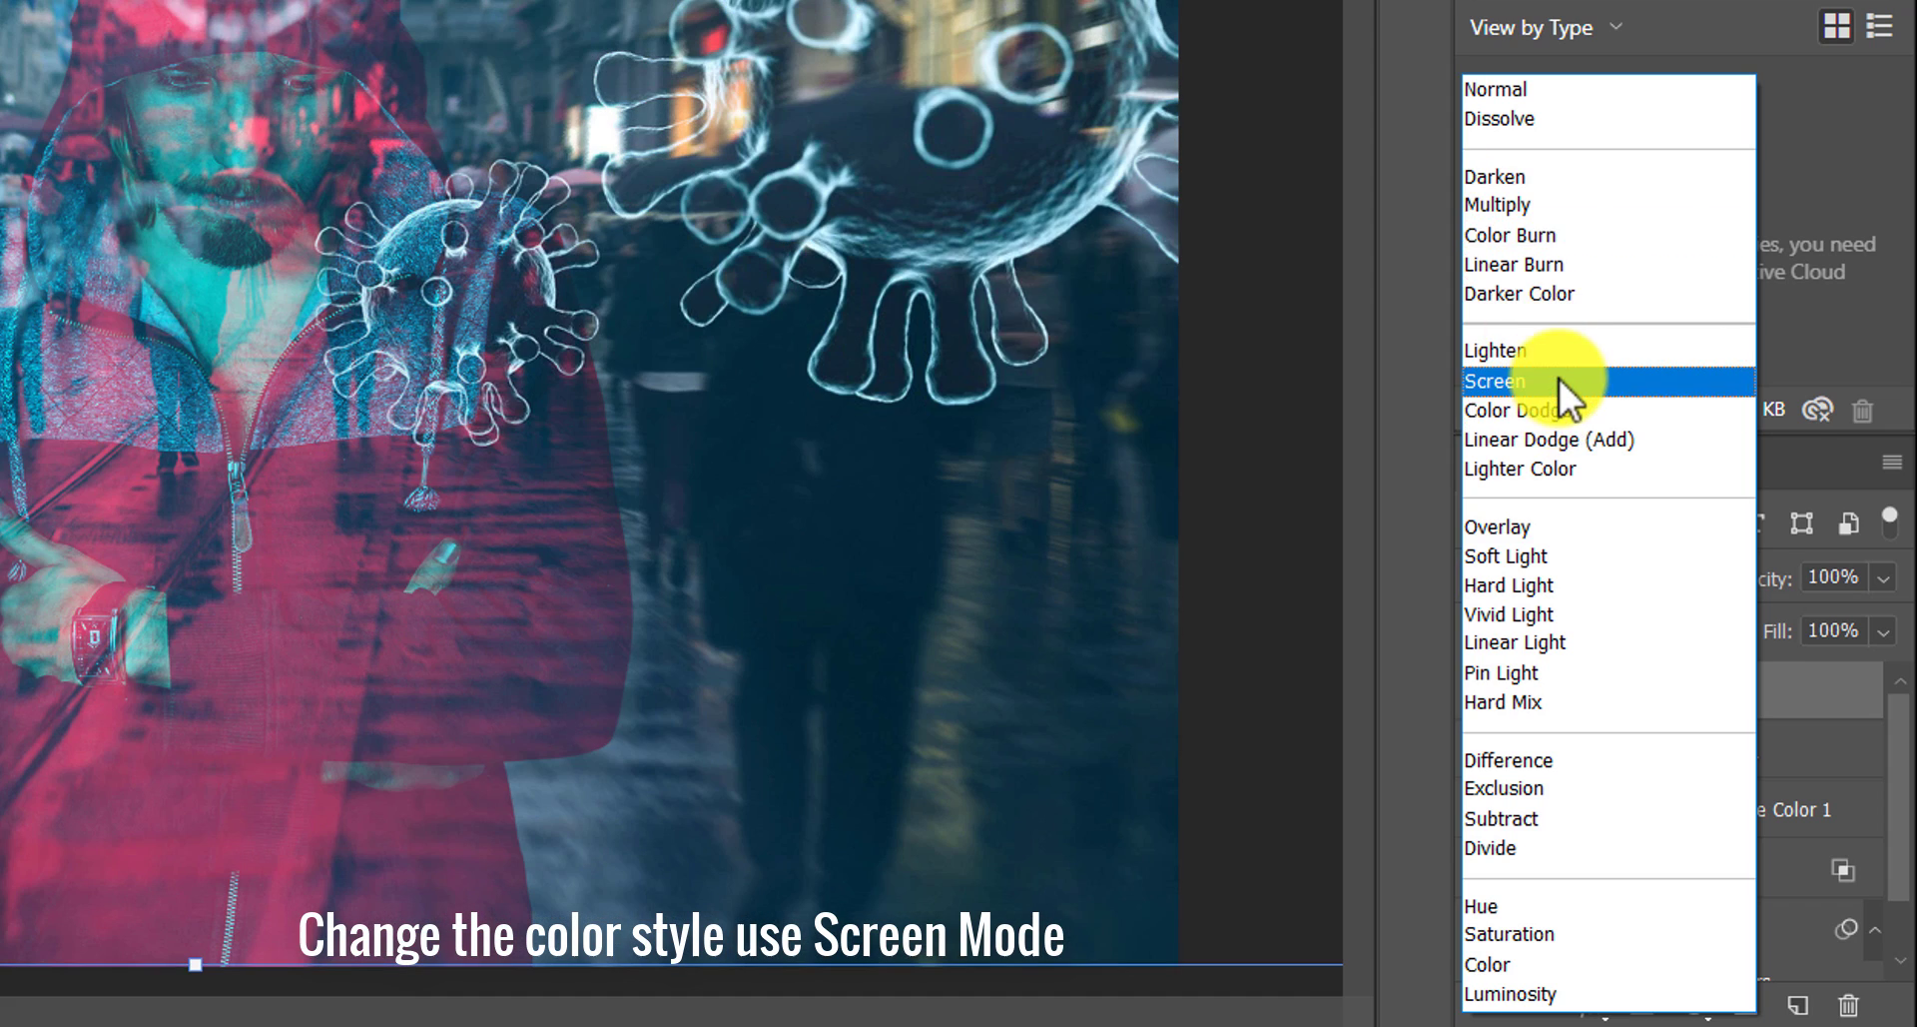
pyautogui.click(1560, 380)
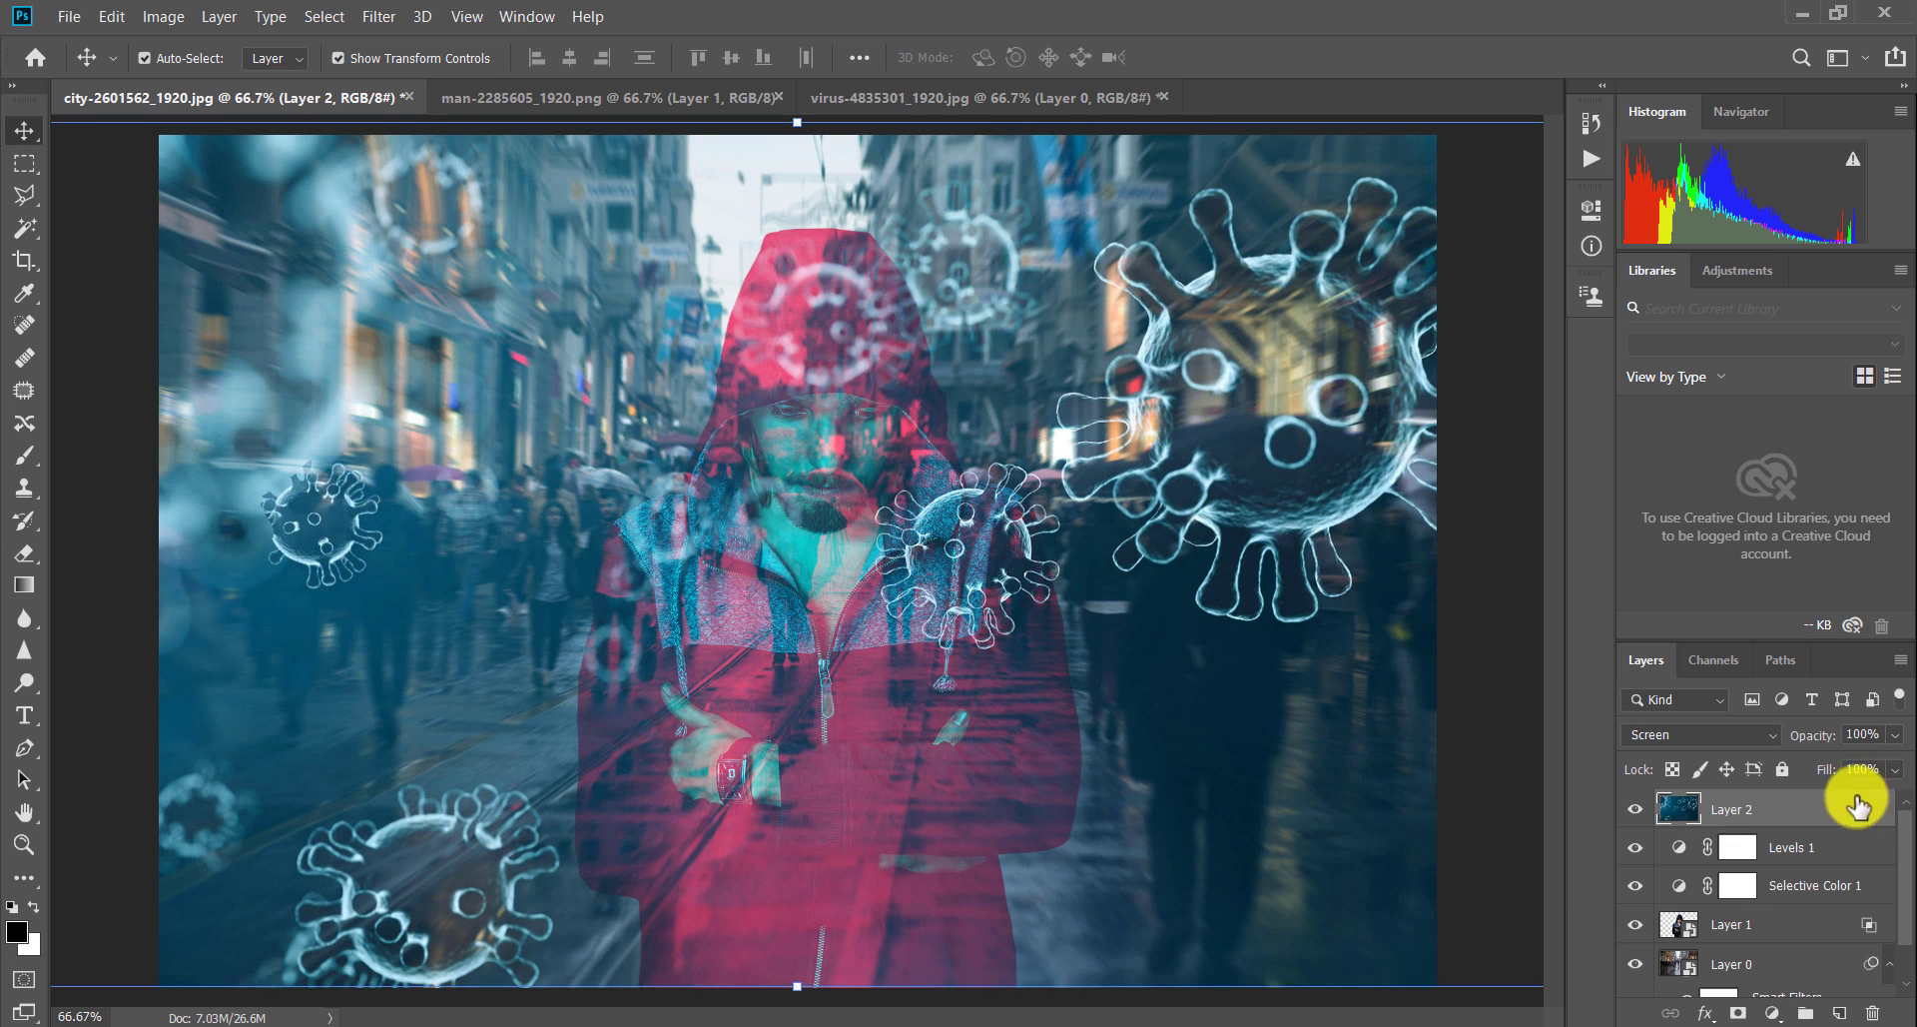
pyautogui.click(1883, 578)
pyautogui.moveTo(1896, 732); pyautogui.dragTo(1882, 737)
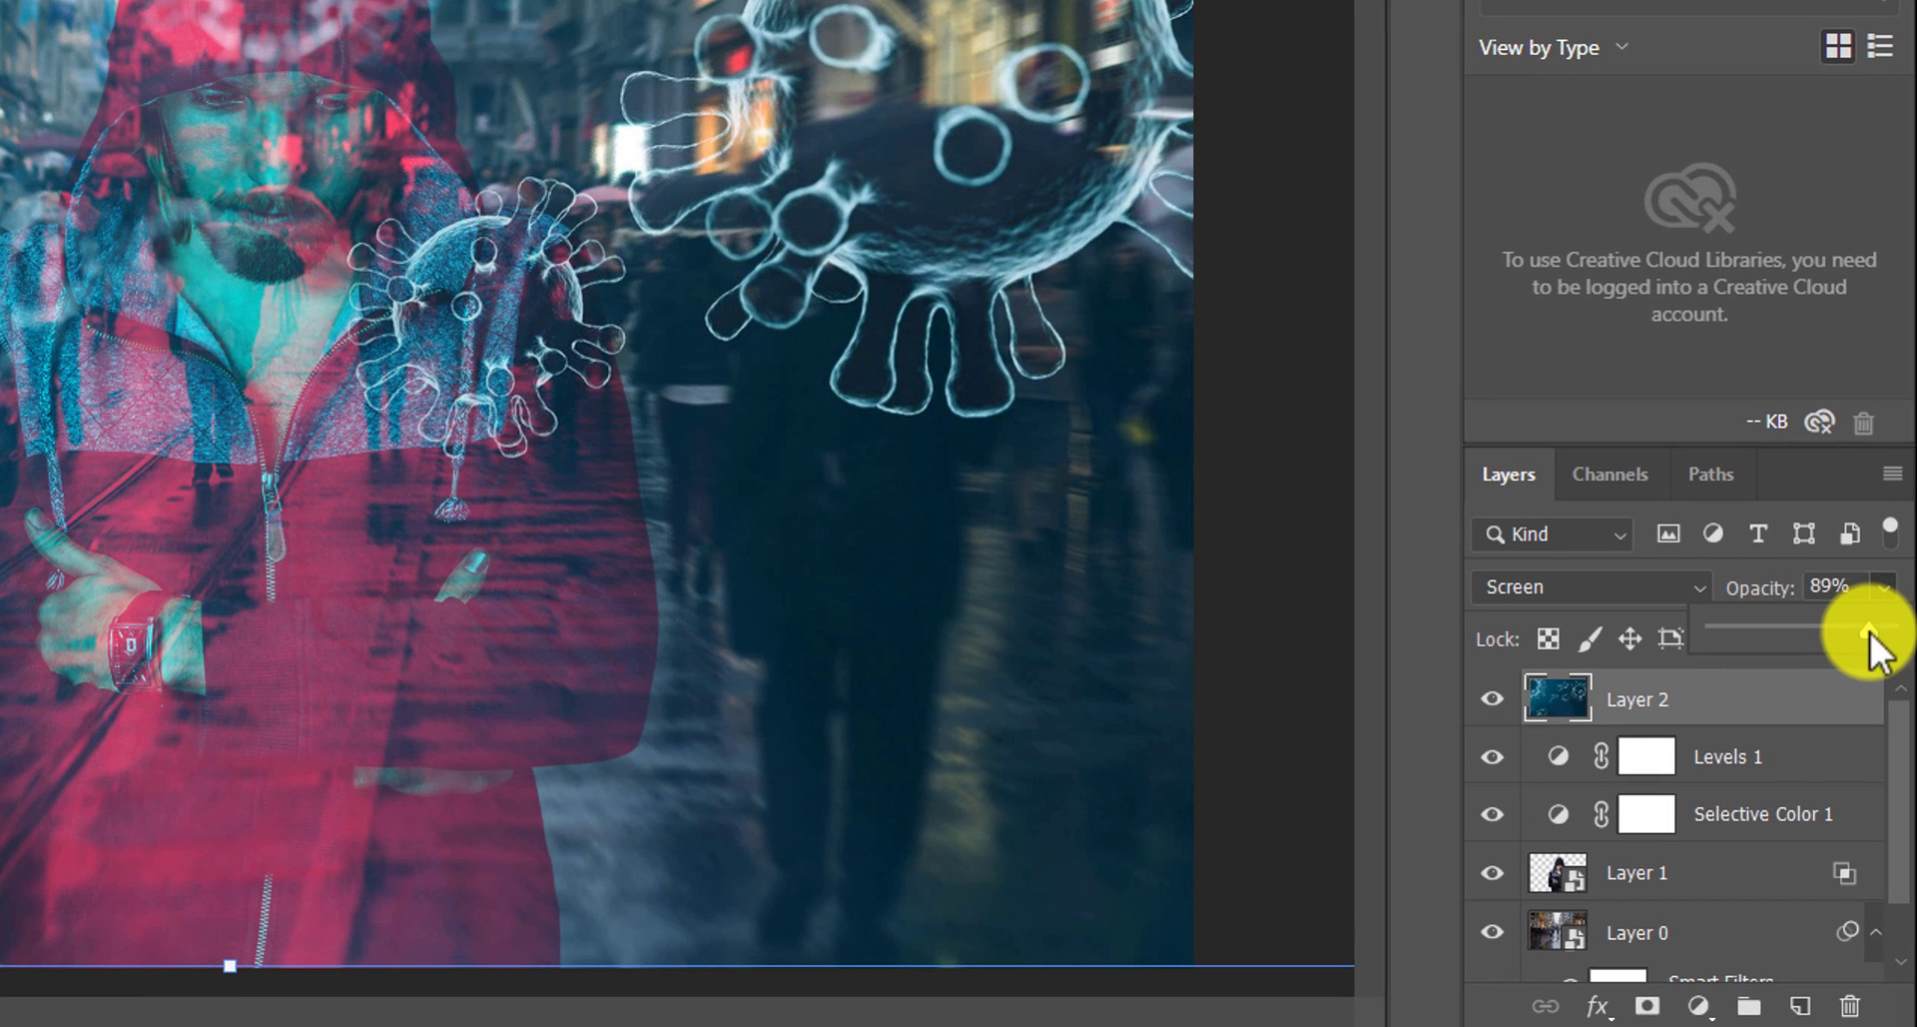
pyautogui.moveTo(1812, 632); pyautogui.dragTo(1805, 632)
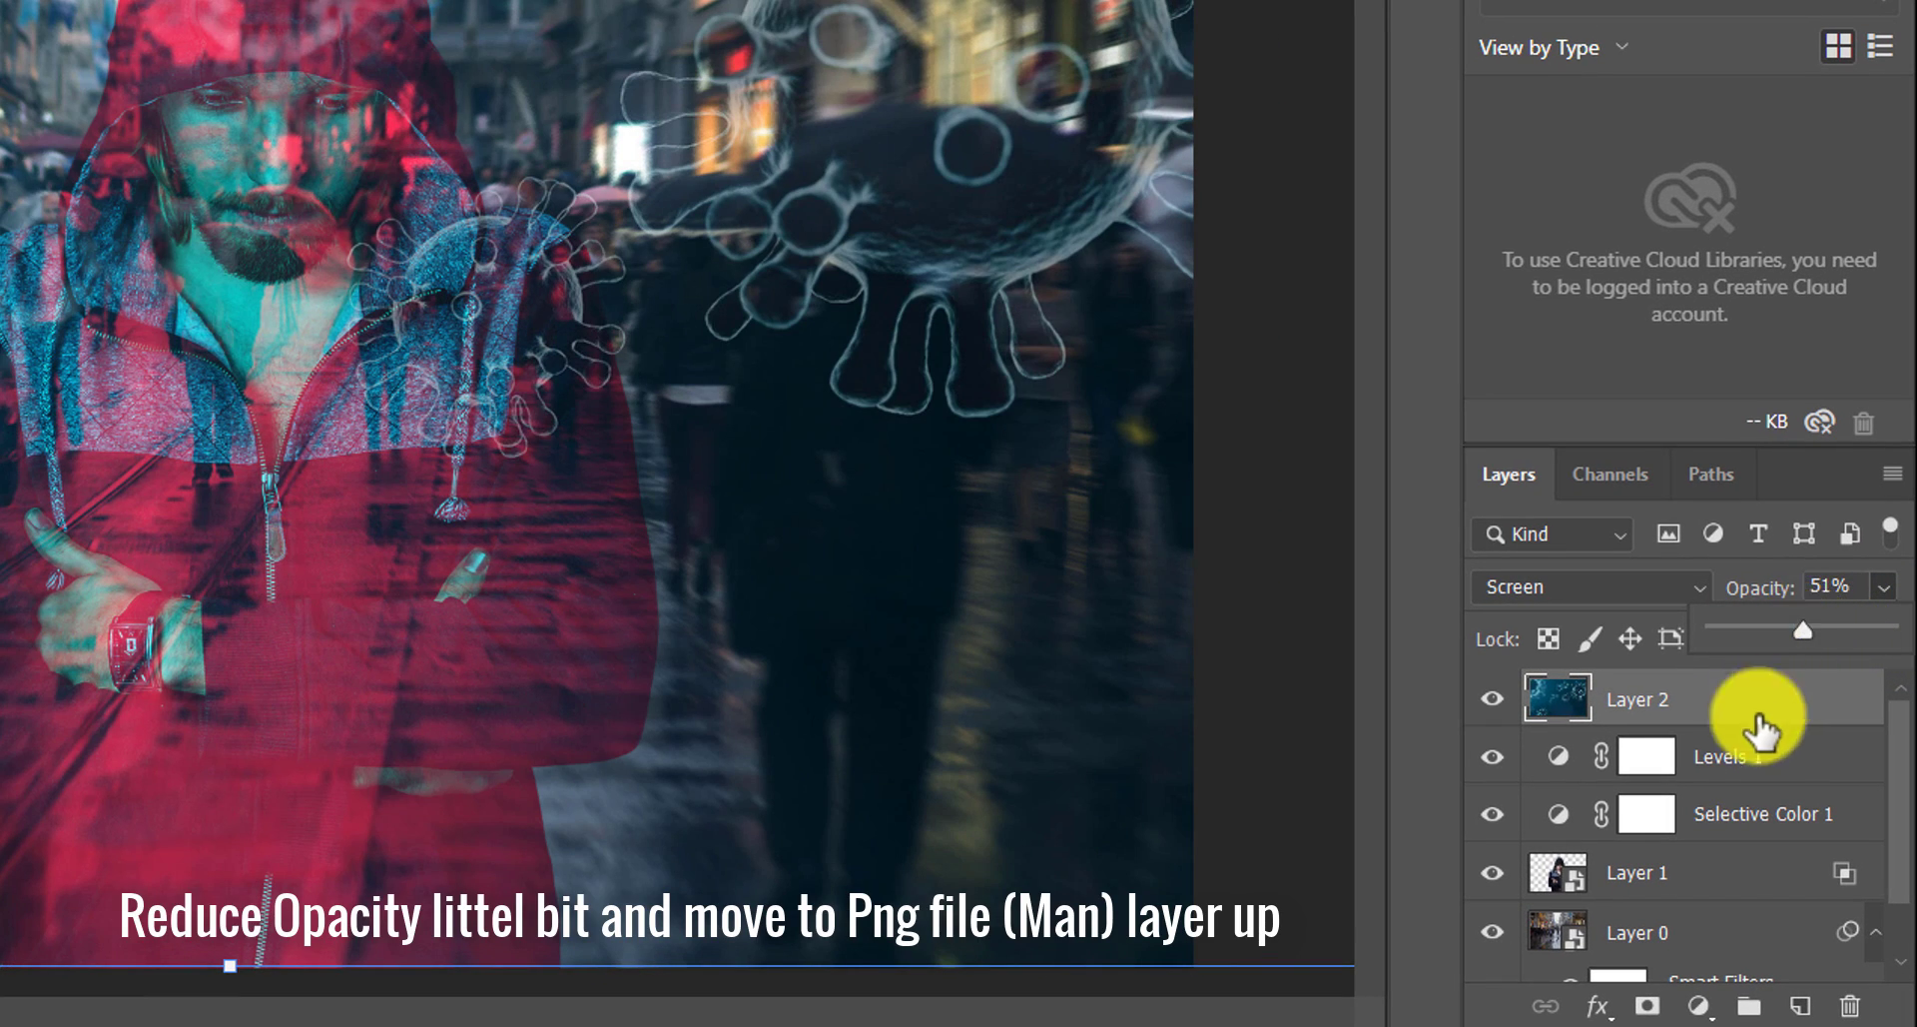
# - Move the man layer to the top of the layer stack and set the virus layer's opacity to 82%
pyautogui.click(1710, 892)
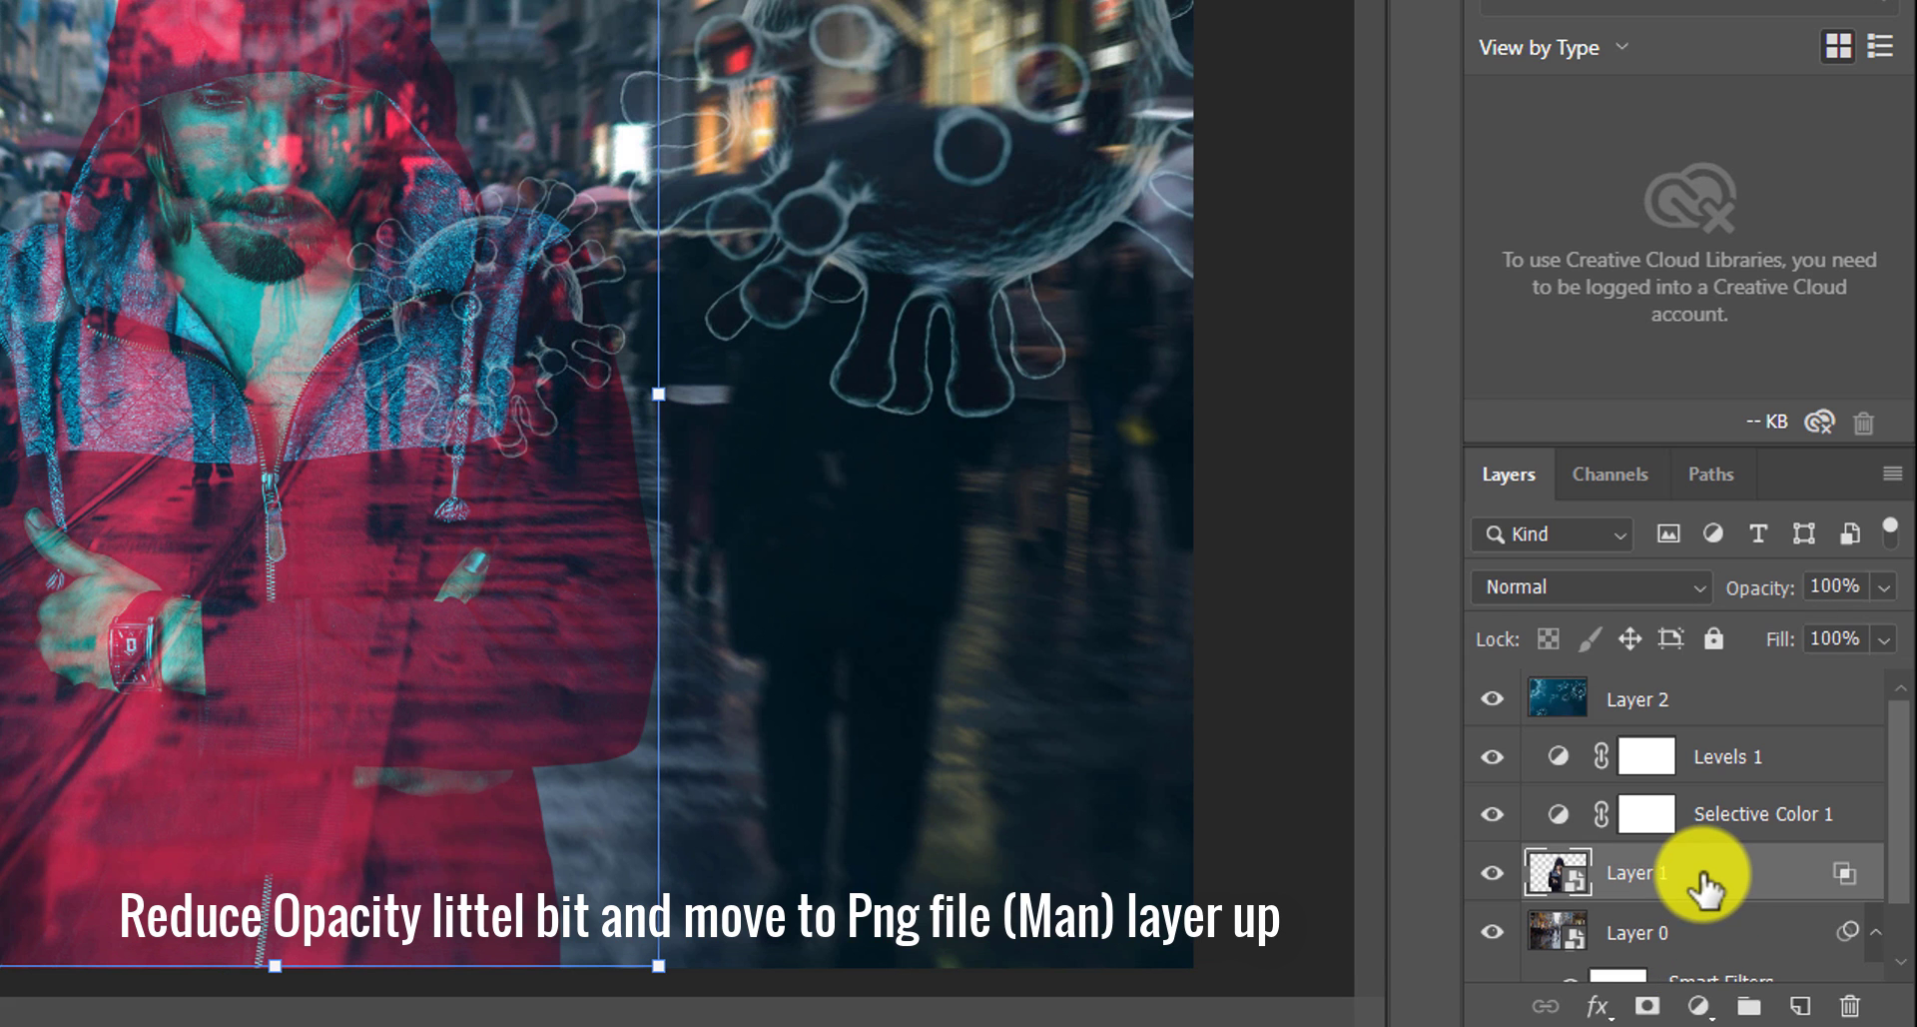
pyautogui.moveTo(1708, 907); pyautogui.dragTo(1680, 689)
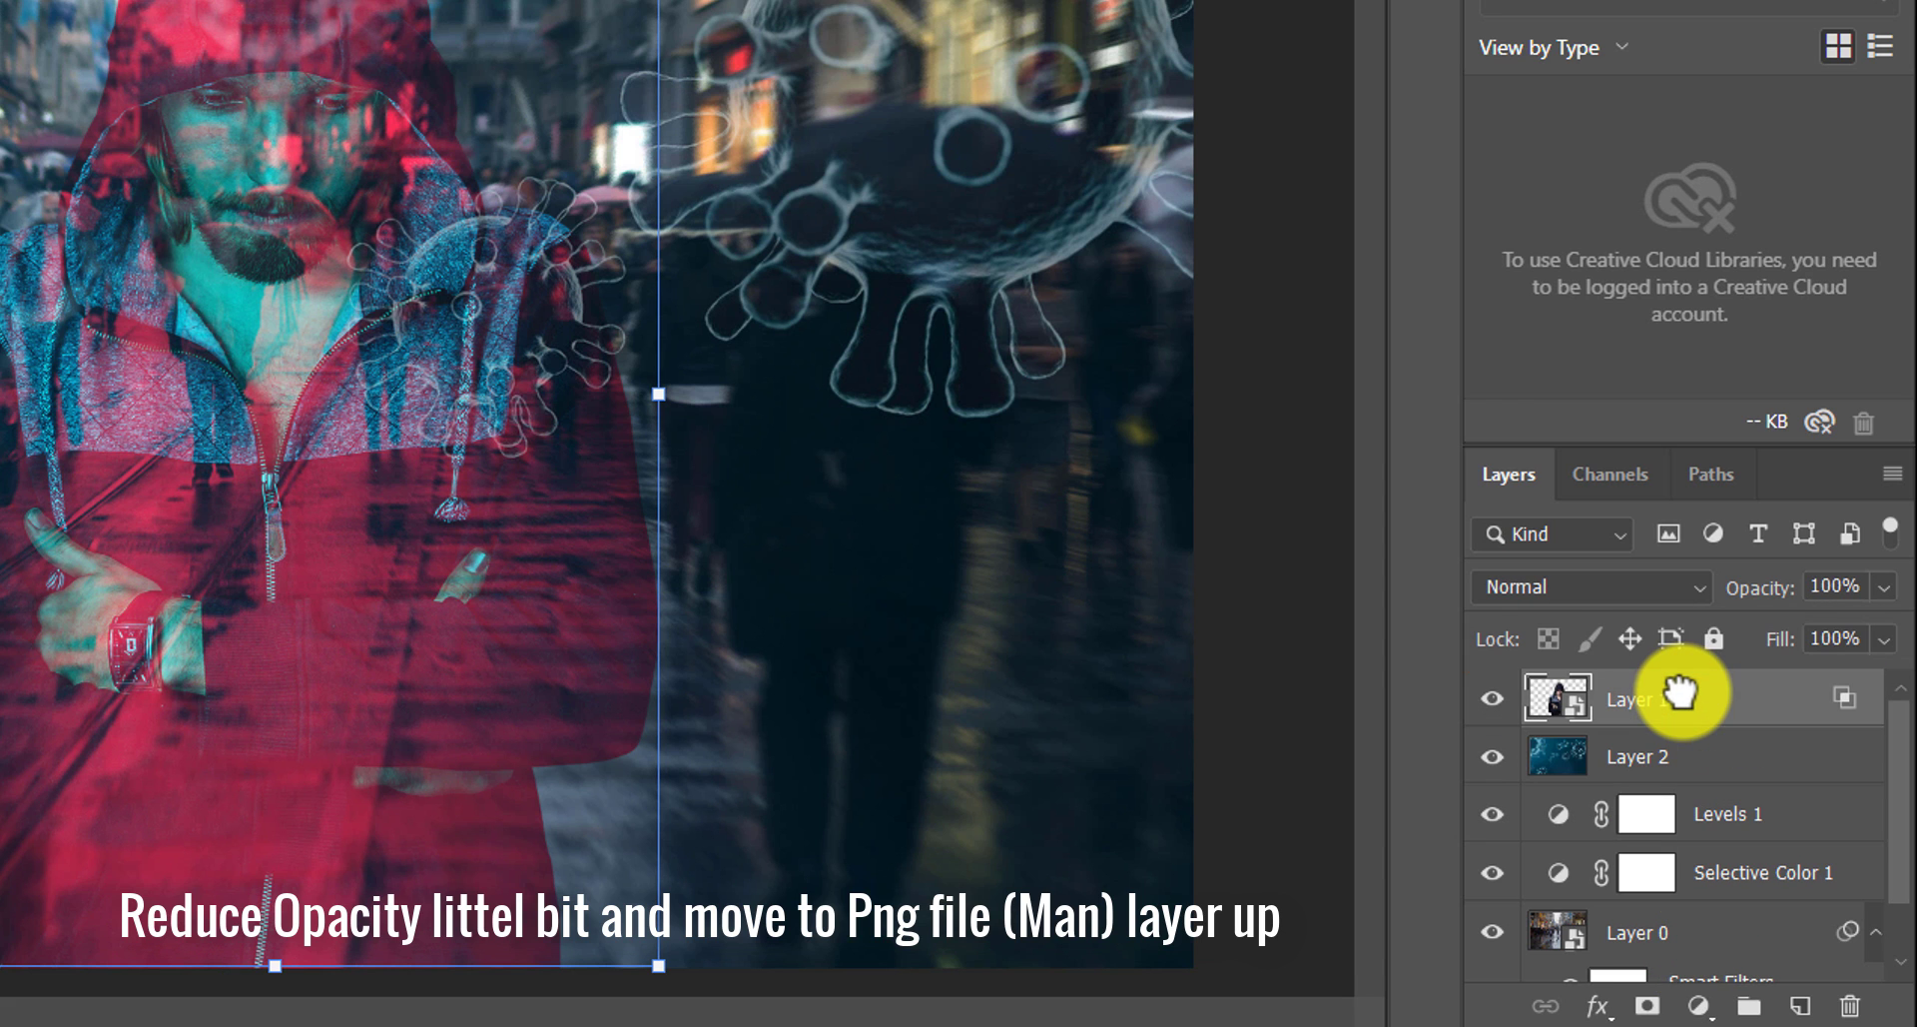
pyautogui.click(1151, 579)
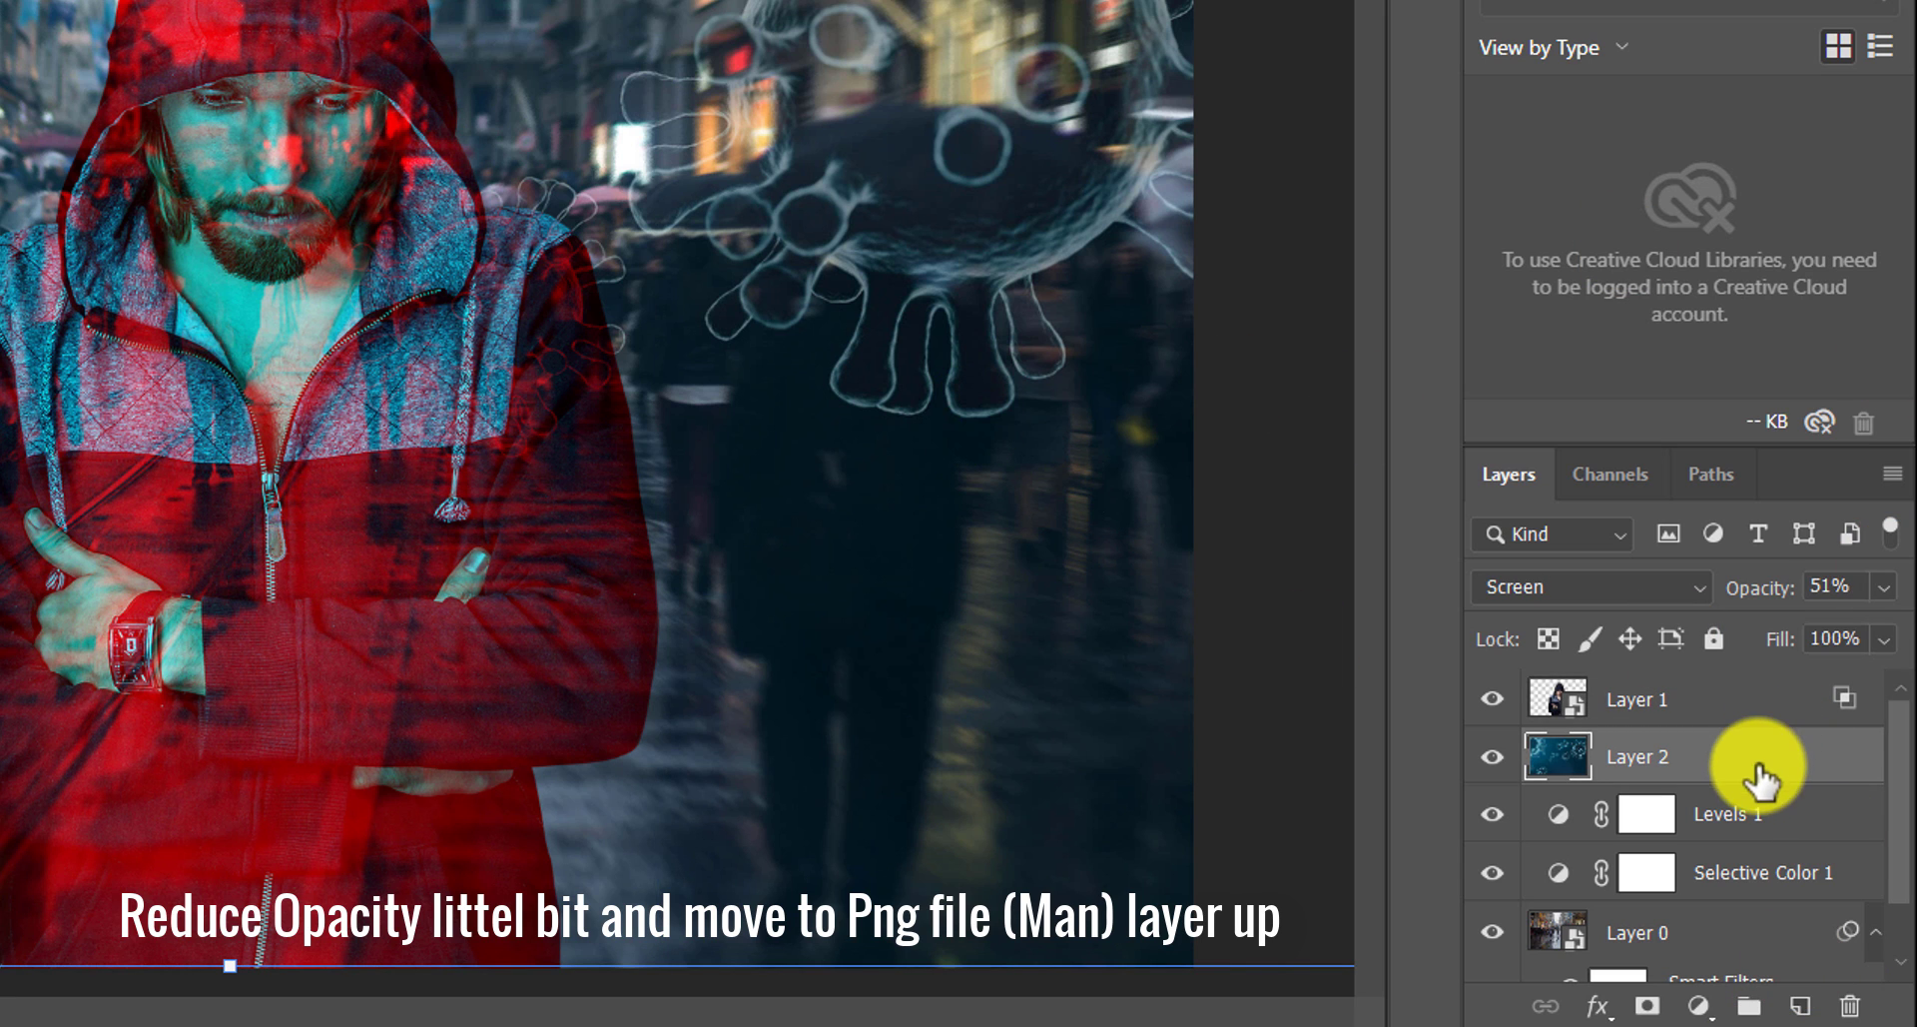
pyautogui.click(1885, 589)
pyautogui.moveTo(1819, 632)
pyautogui.mouseDown()
pyautogui.moveTo(1848, 631)
pyautogui.moveTo(1831, 632)
pyautogui.mouseUp()
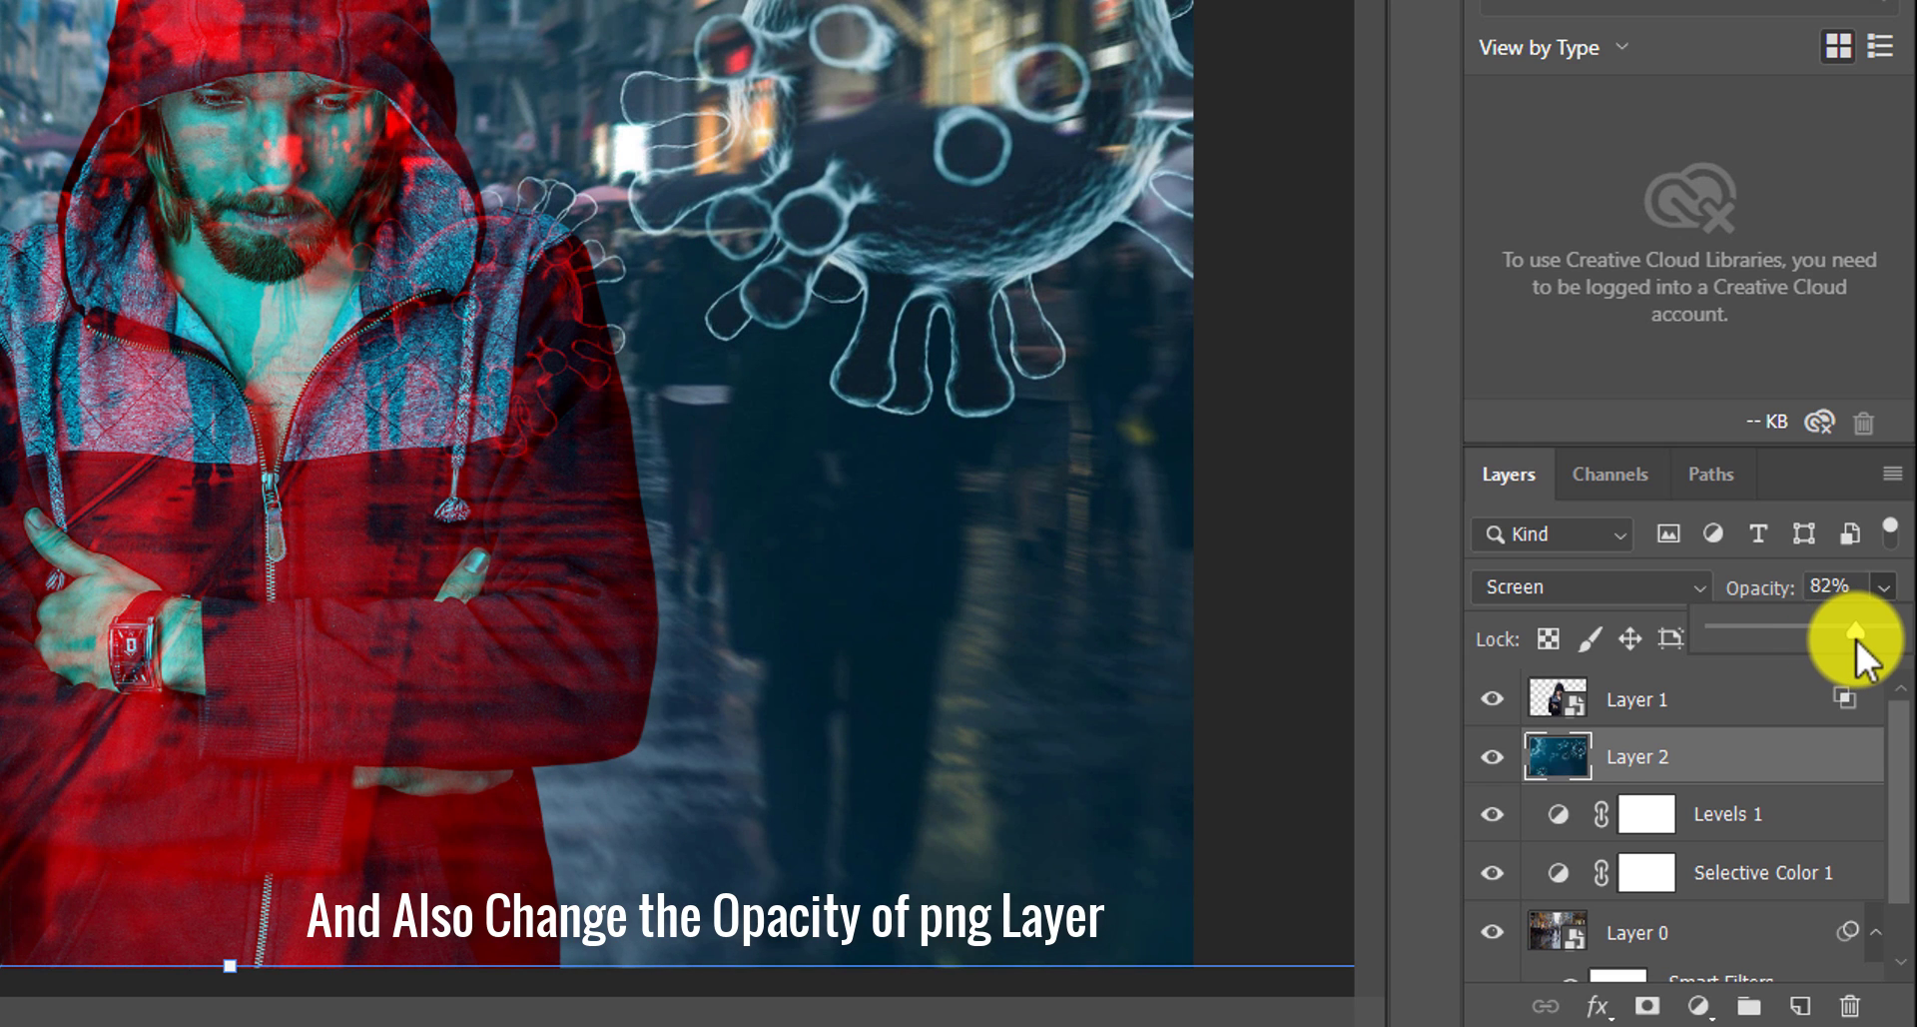
pyautogui.click(544, 566)
pyautogui.click(747, 543)
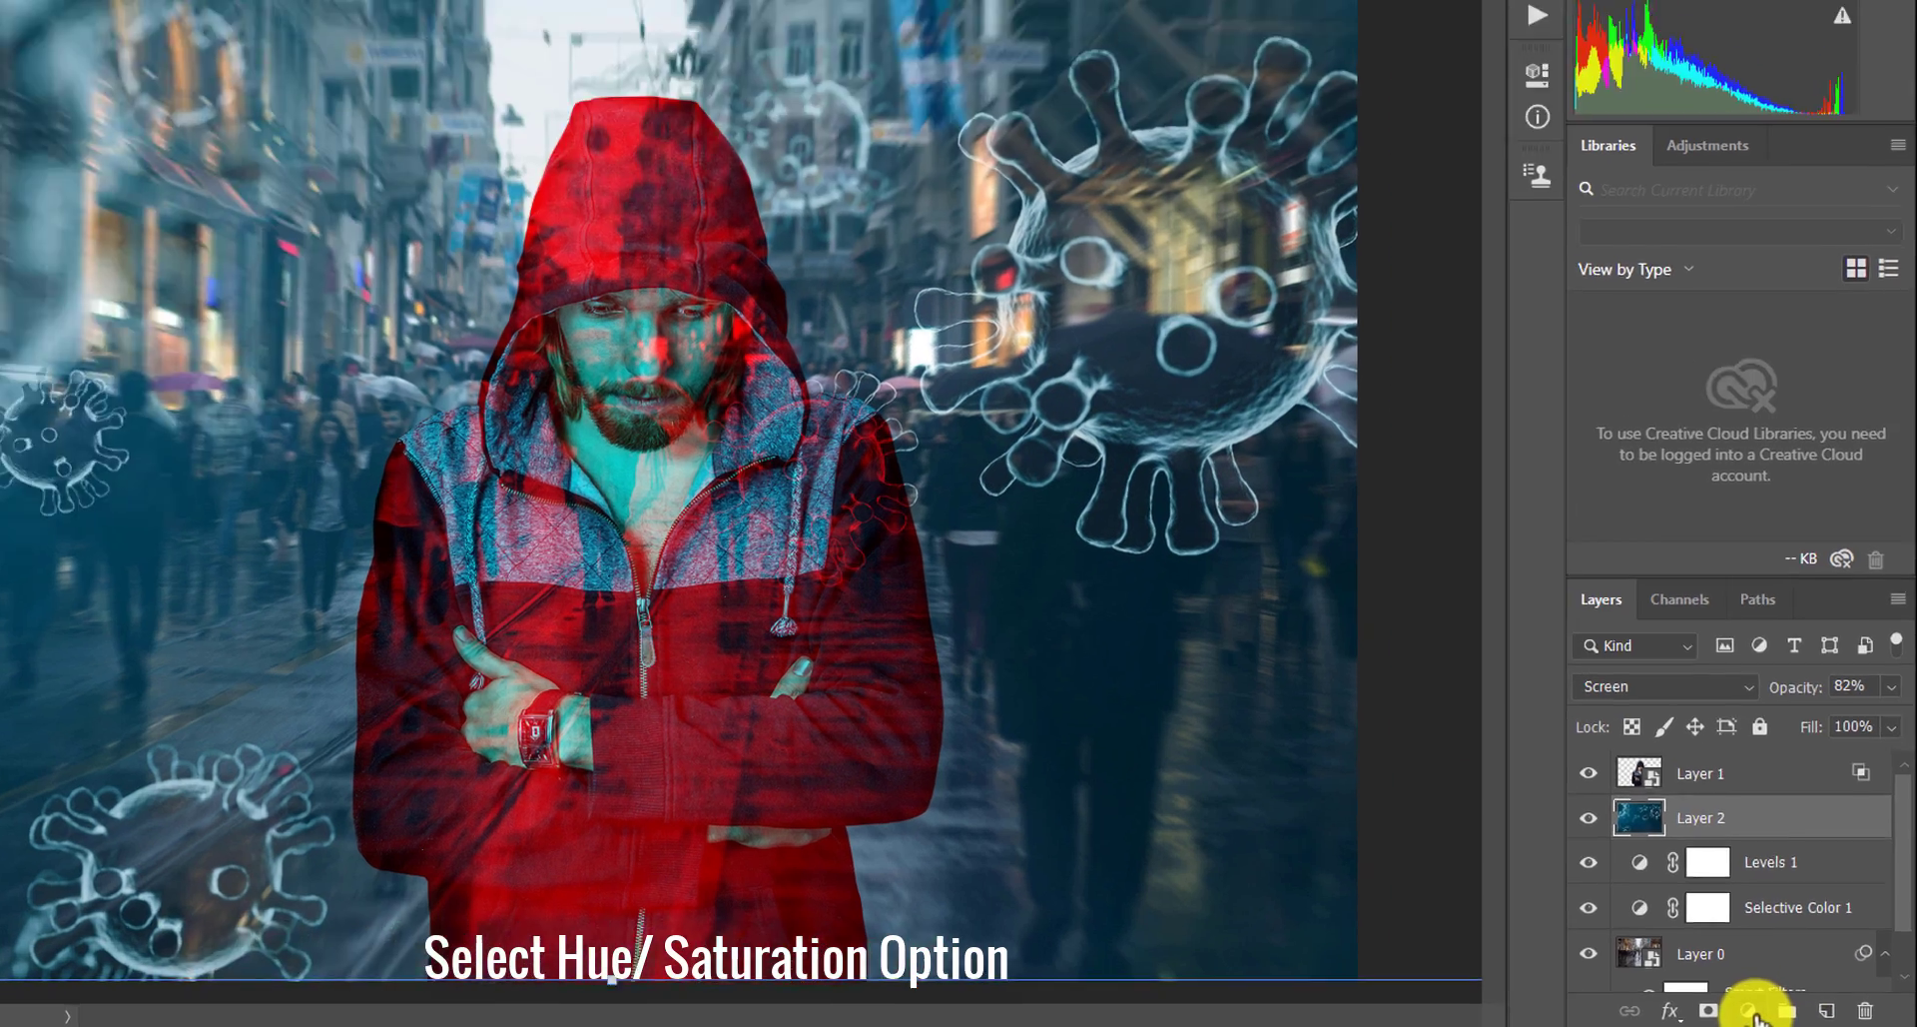
# - Add a Hue/Saturation adjustment layer directly above the virus layer and clip it to that layer
pyautogui.click(1787, 1014)
pyautogui.click(1778, 783)
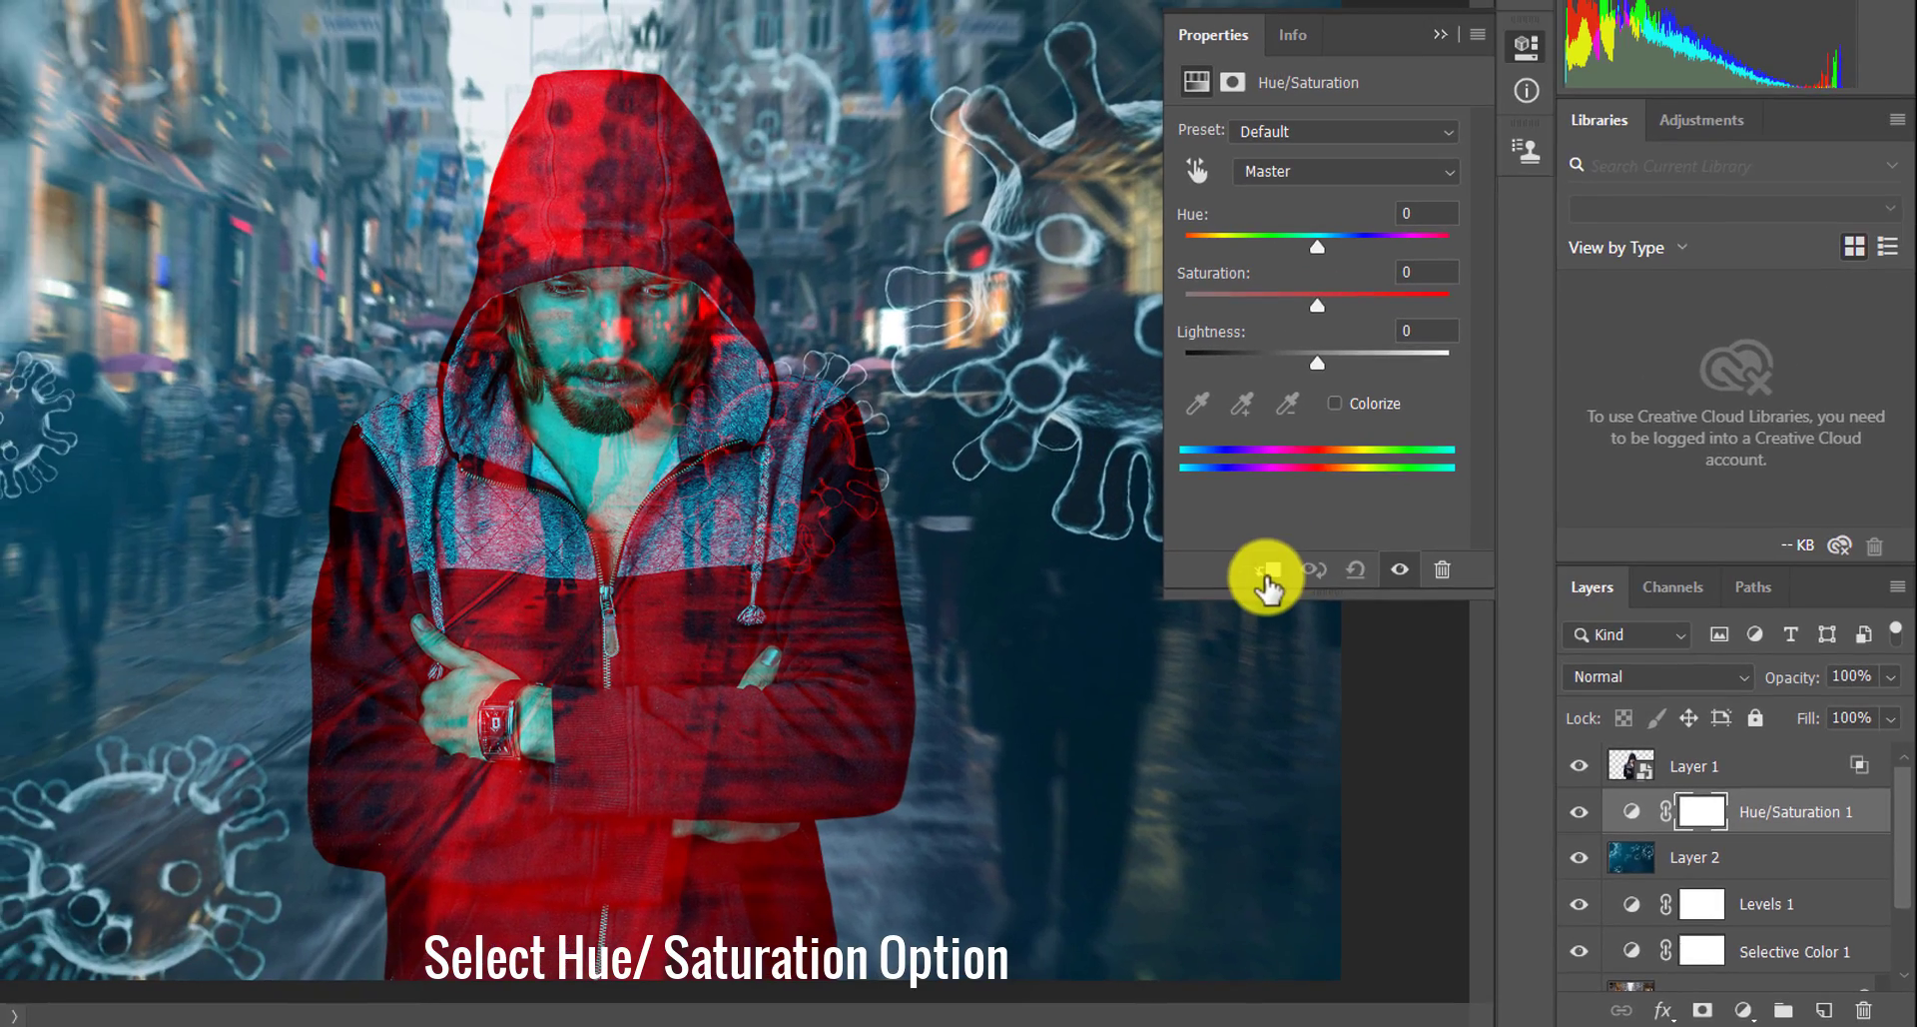
pyautogui.click(1268, 571)
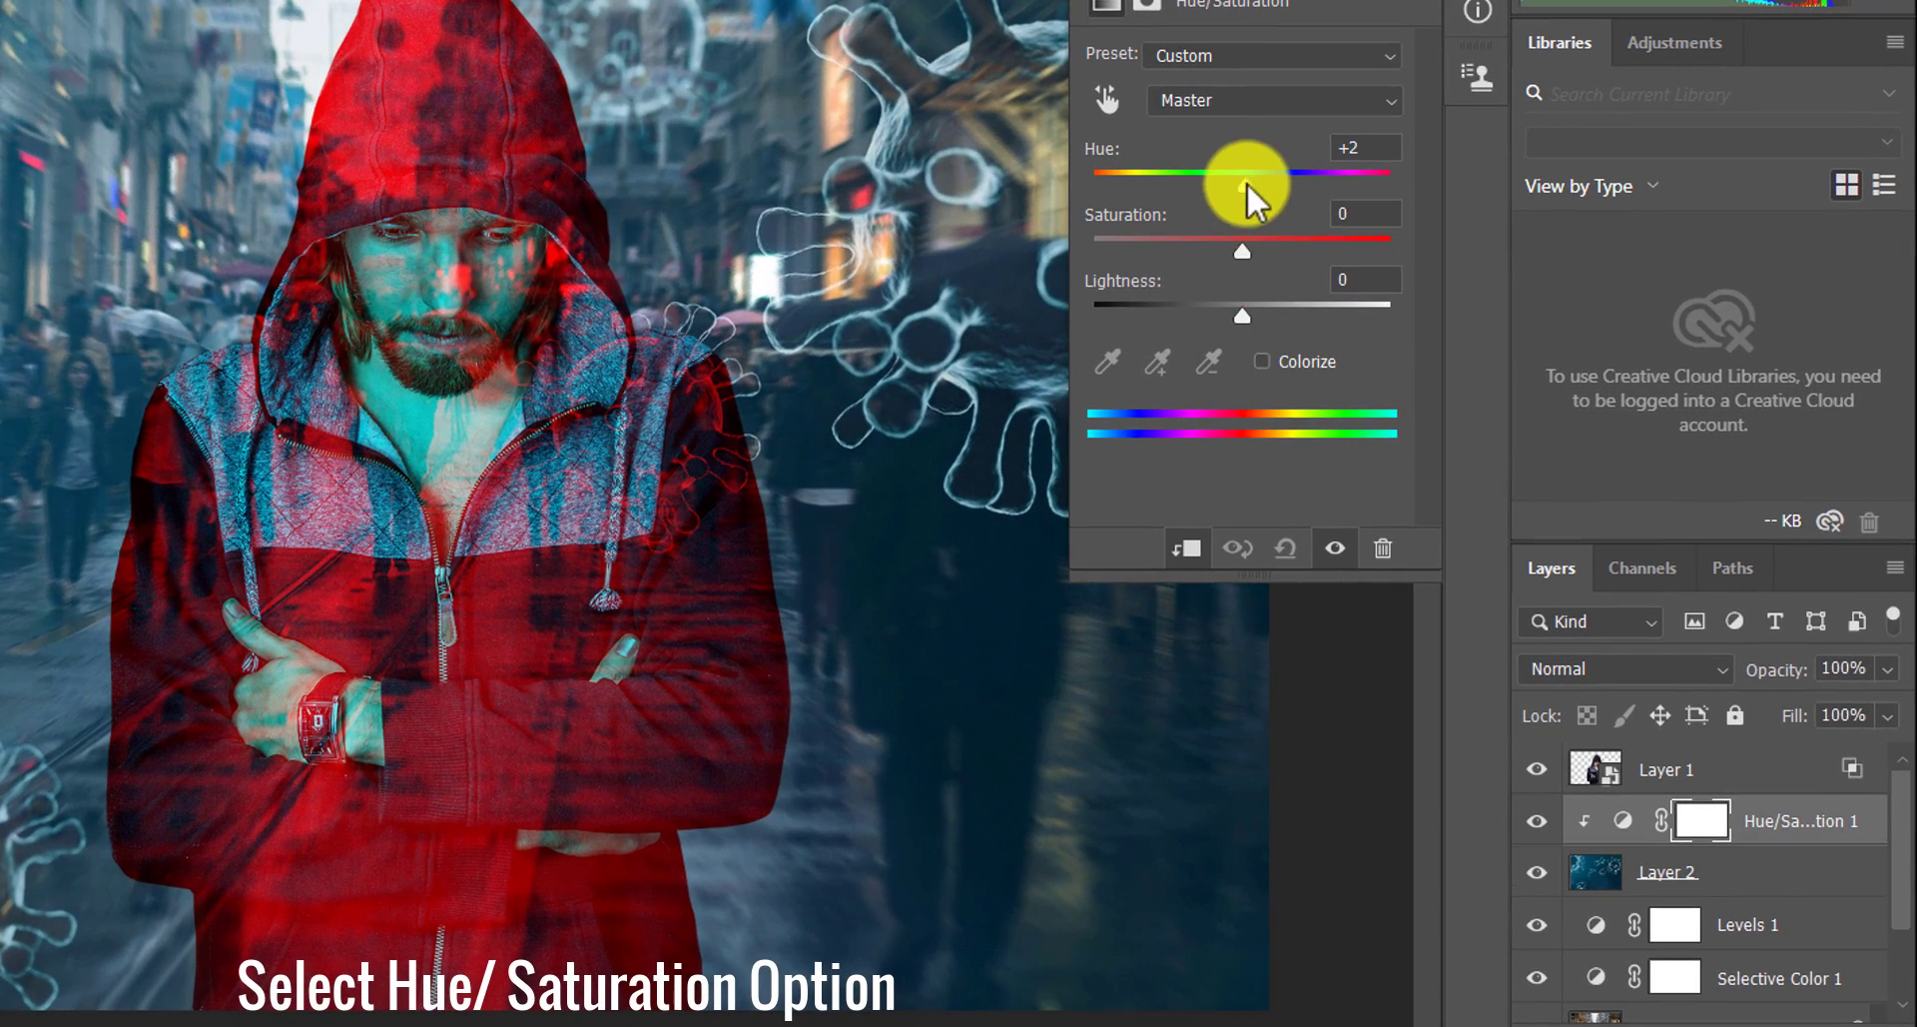
# - Set the clipped Hue/Saturation adjustment's hue to +18 and lightness to -5, and boost its saturation strongly
pyautogui.moveTo(1247, 184)
pyautogui.mouseDown()
pyautogui.moveTo(1302, 182)
pyautogui.moveTo(1275, 172)
pyautogui.mouseUp()
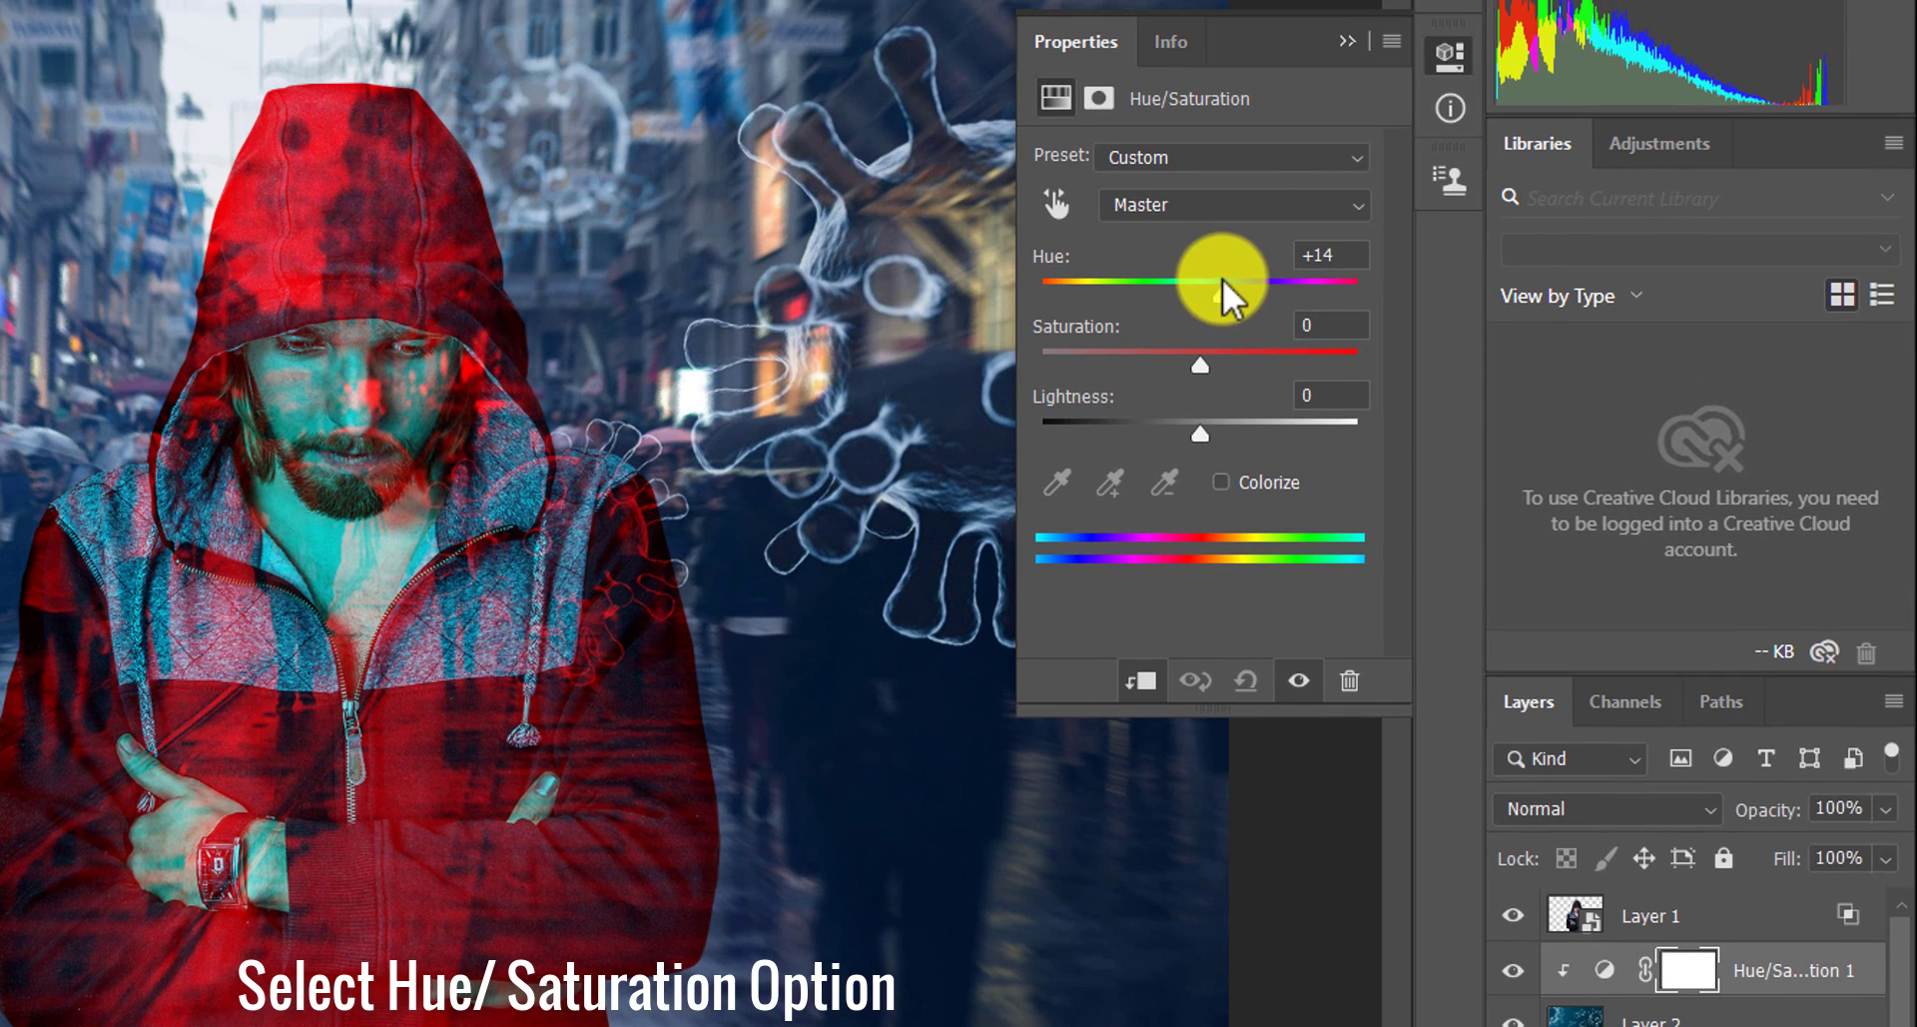
pyautogui.moveTo(1224, 281); pyautogui.dragTo(1220, 282)
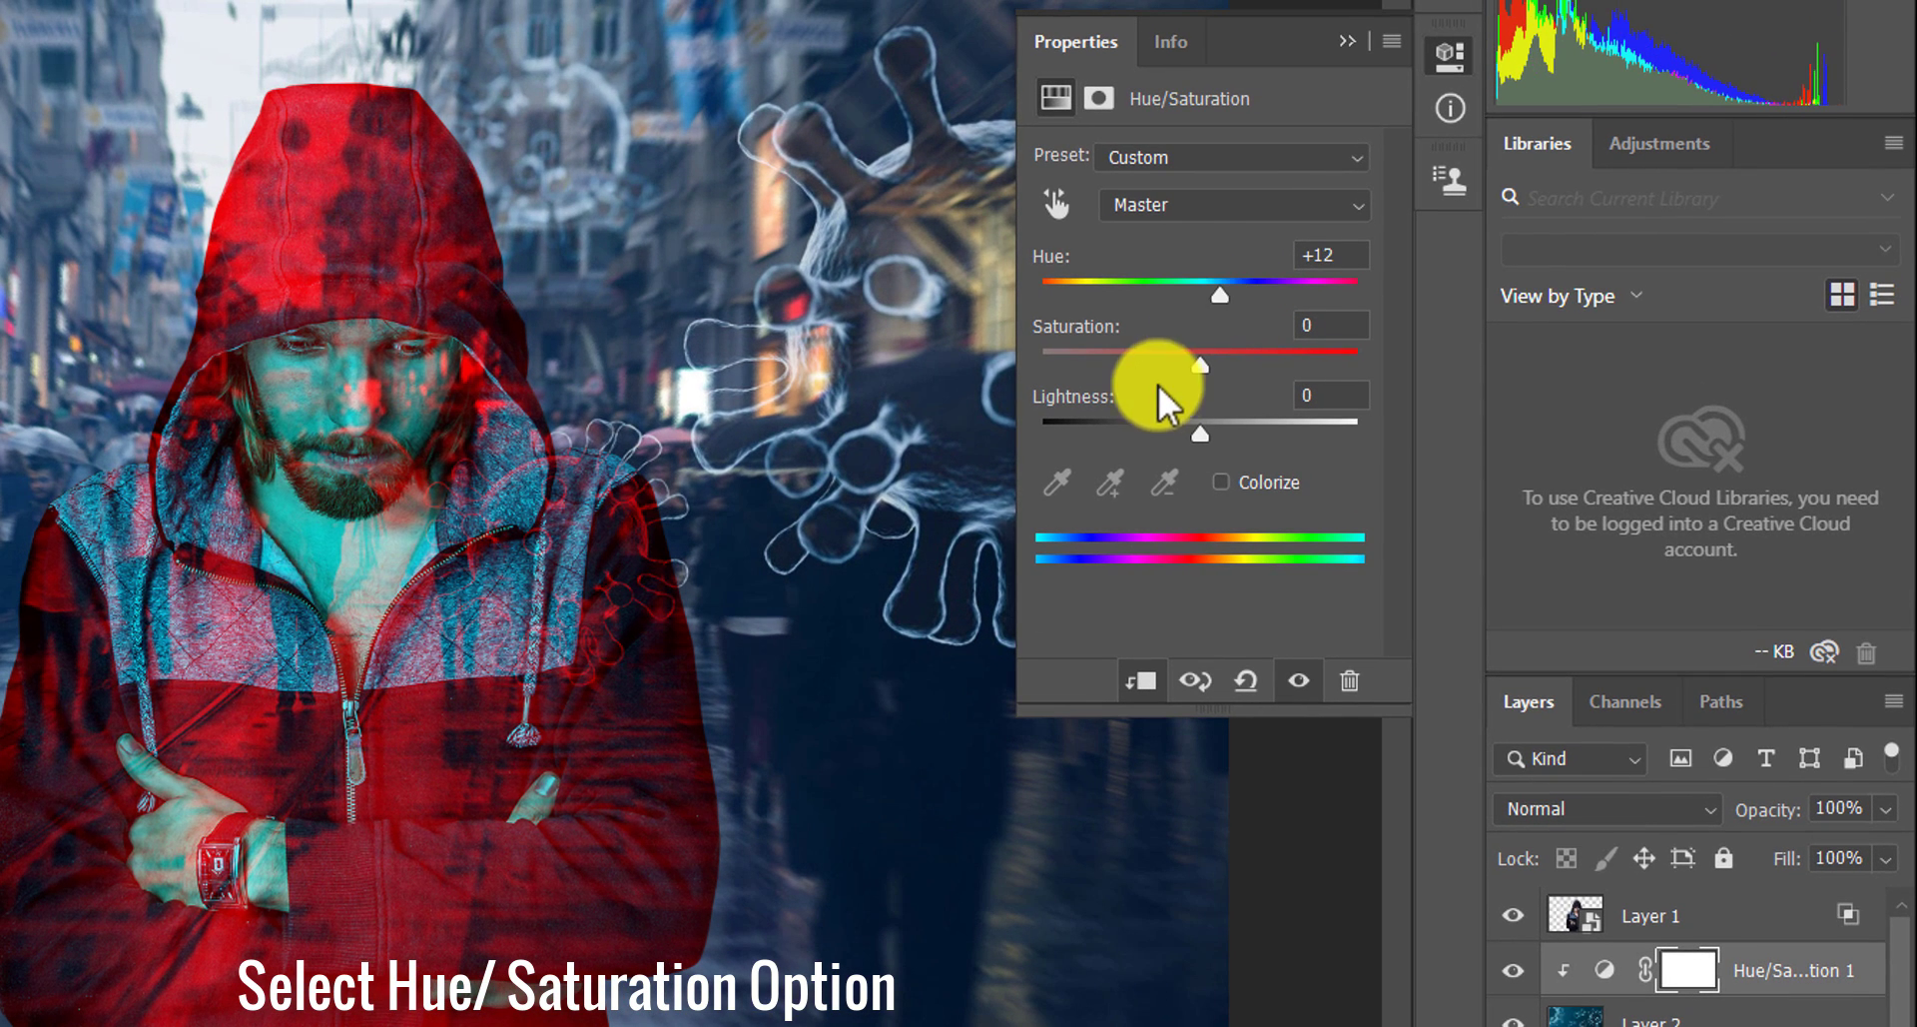
pyautogui.moveTo(1201, 364); pyautogui.dragTo(1140, 329)
pyautogui.moveTo(1194, 434)
pyautogui.mouseDown()
pyautogui.moveTo(1140, 422)
pyautogui.moveTo(1196, 429)
pyautogui.mouseUp()
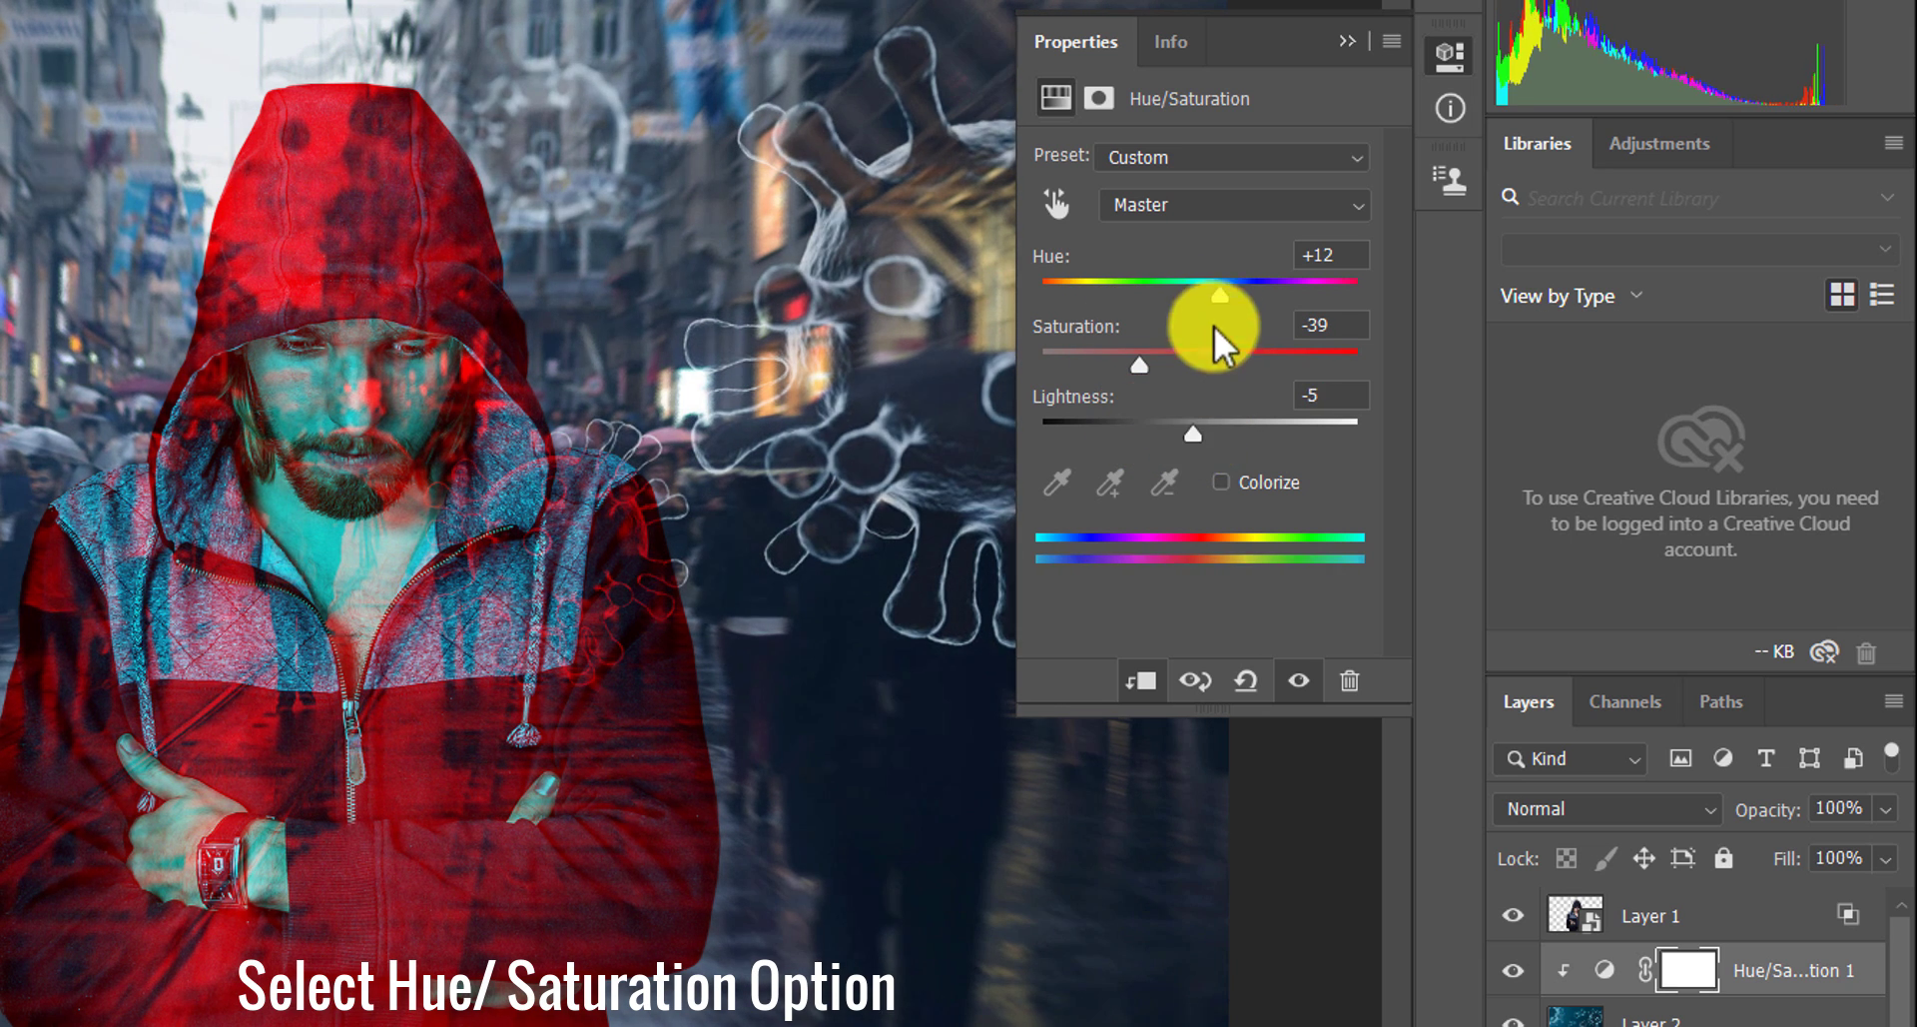
pyautogui.moveTo(1257, 292); pyautogui.dragTo(1271, 292)
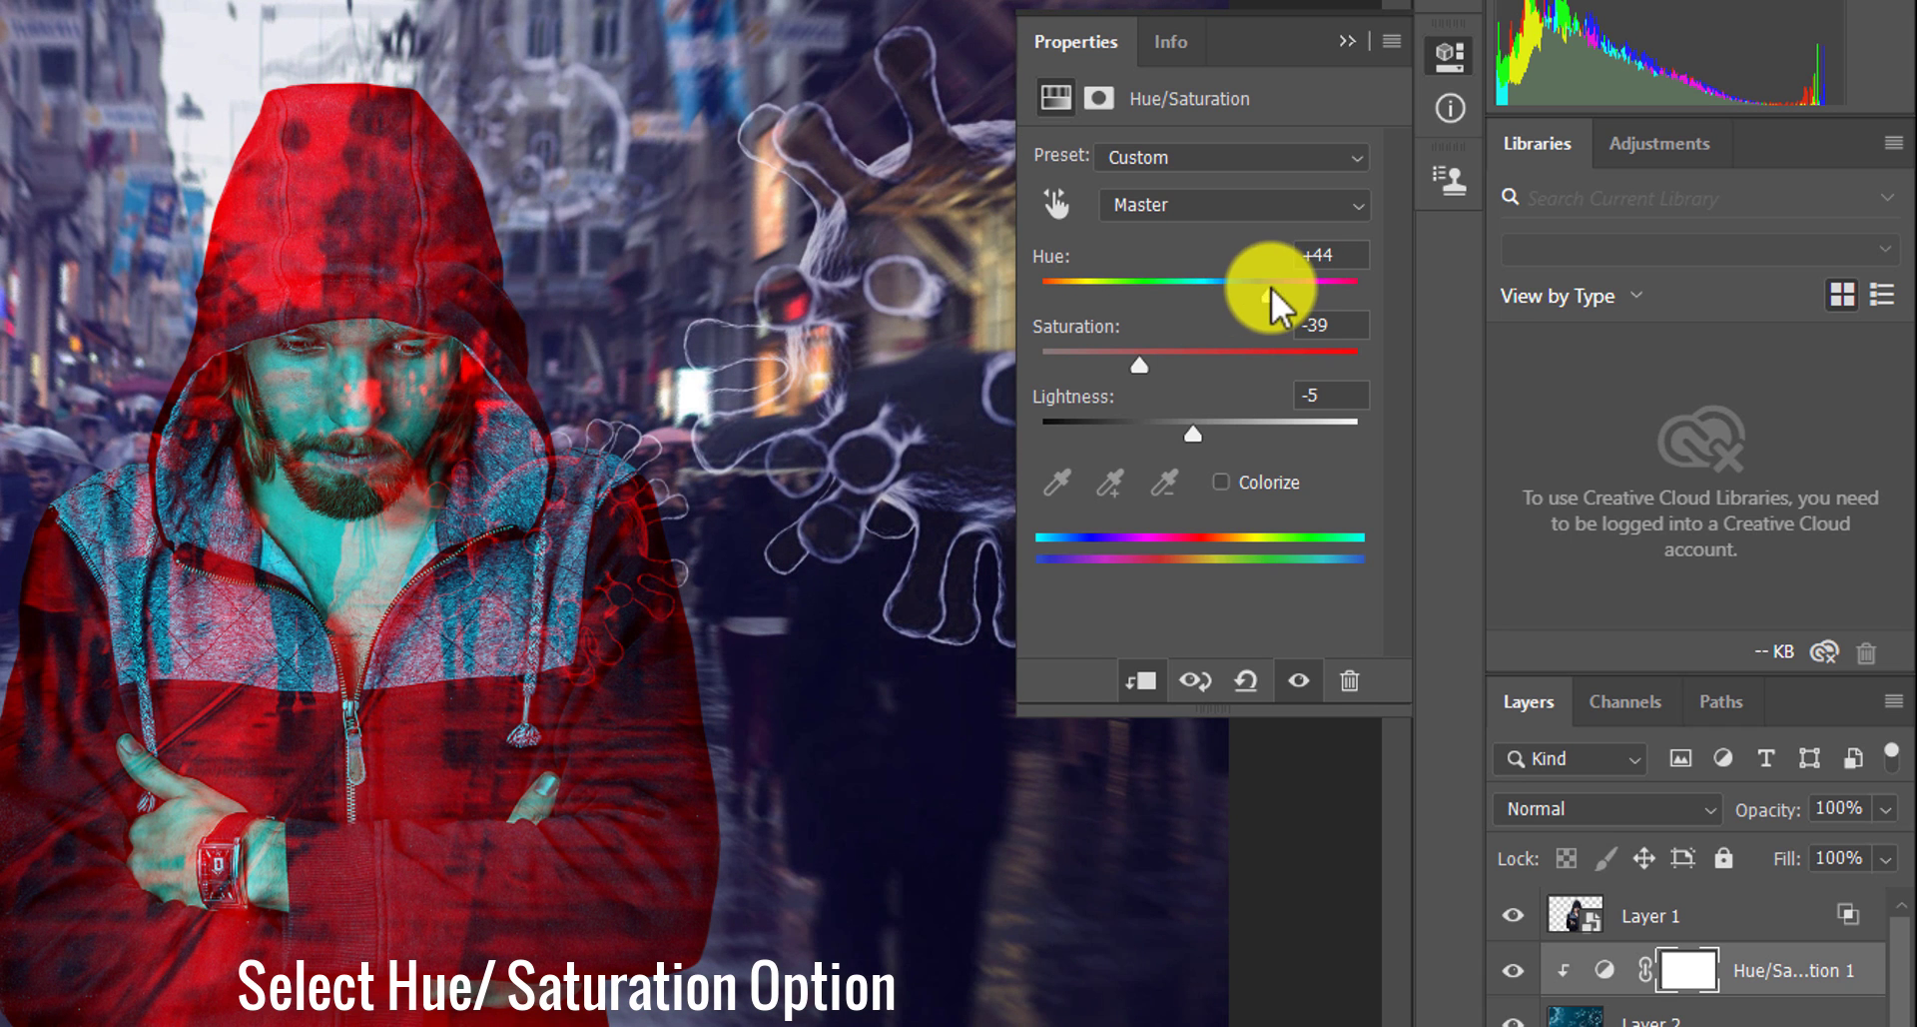
pyautogui.moveTo(1147, 361); pyautogui.dragTo(1225, 292)
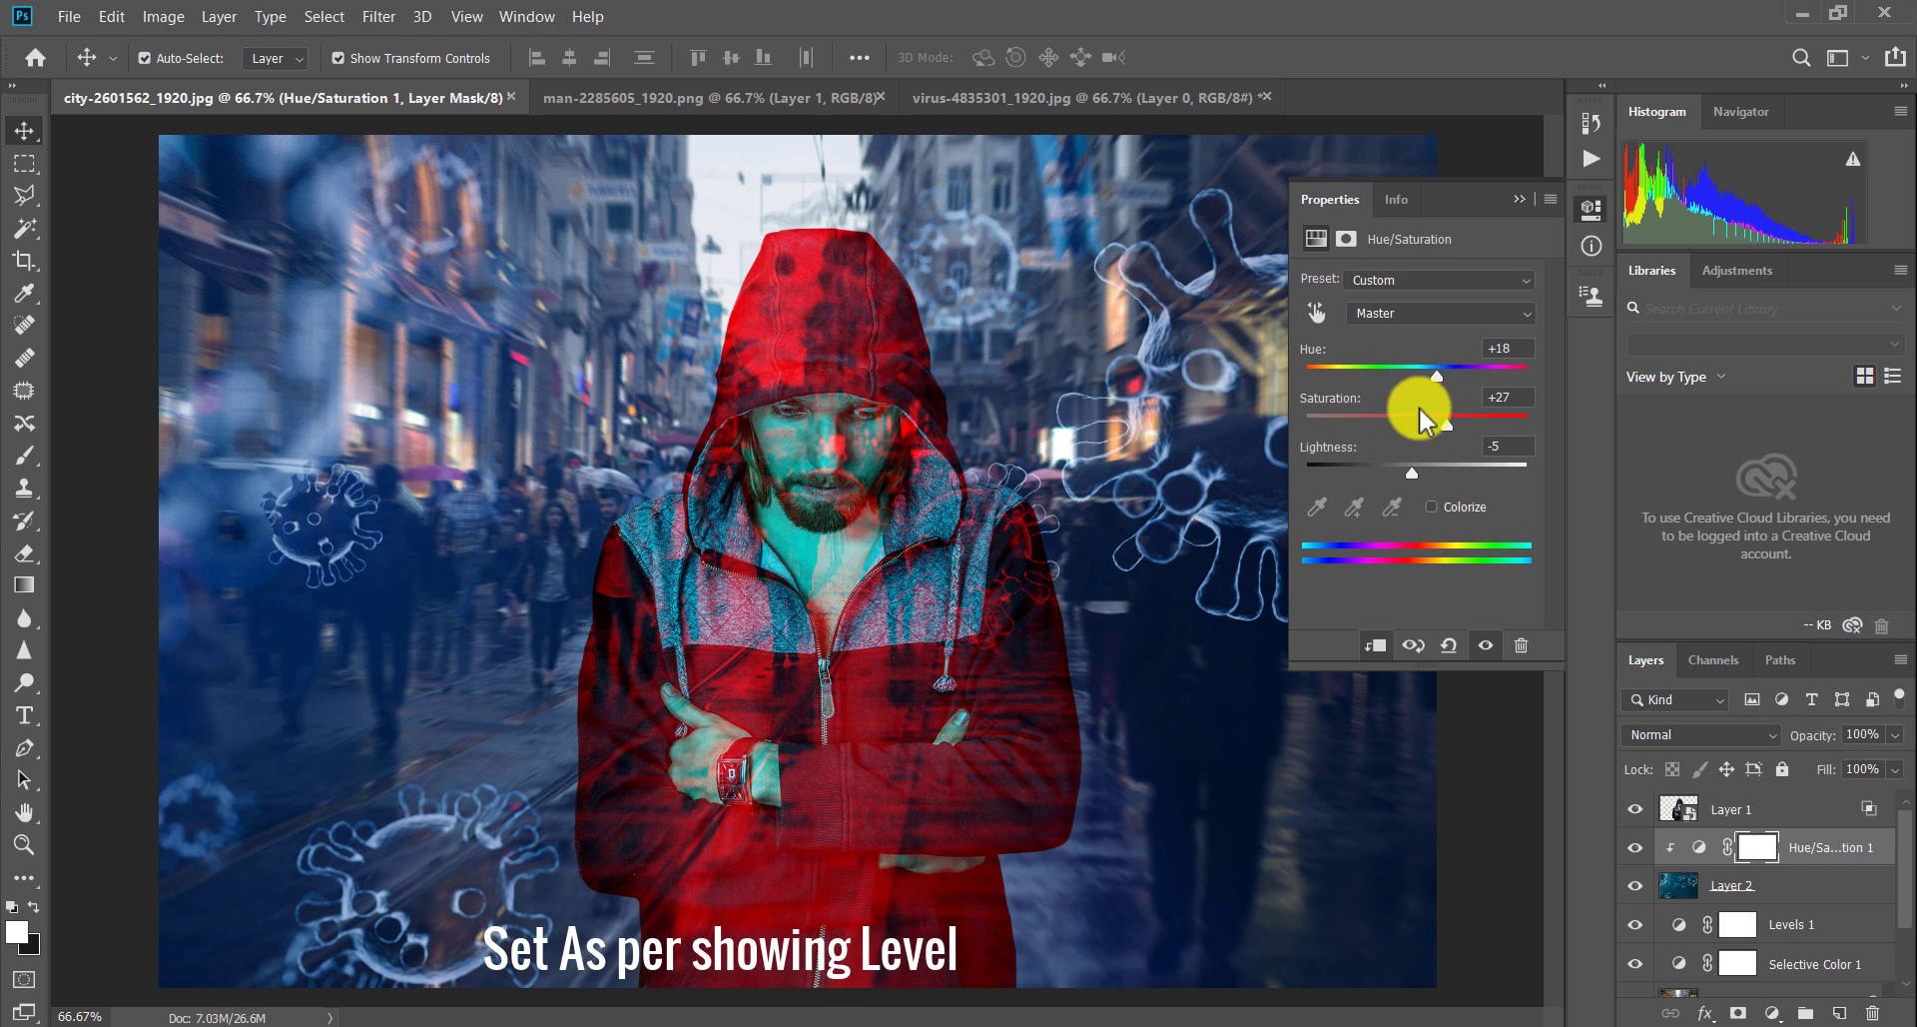
pyautogui.moveTo(1447, 424); pyautogui.dragTo(1460, 424)
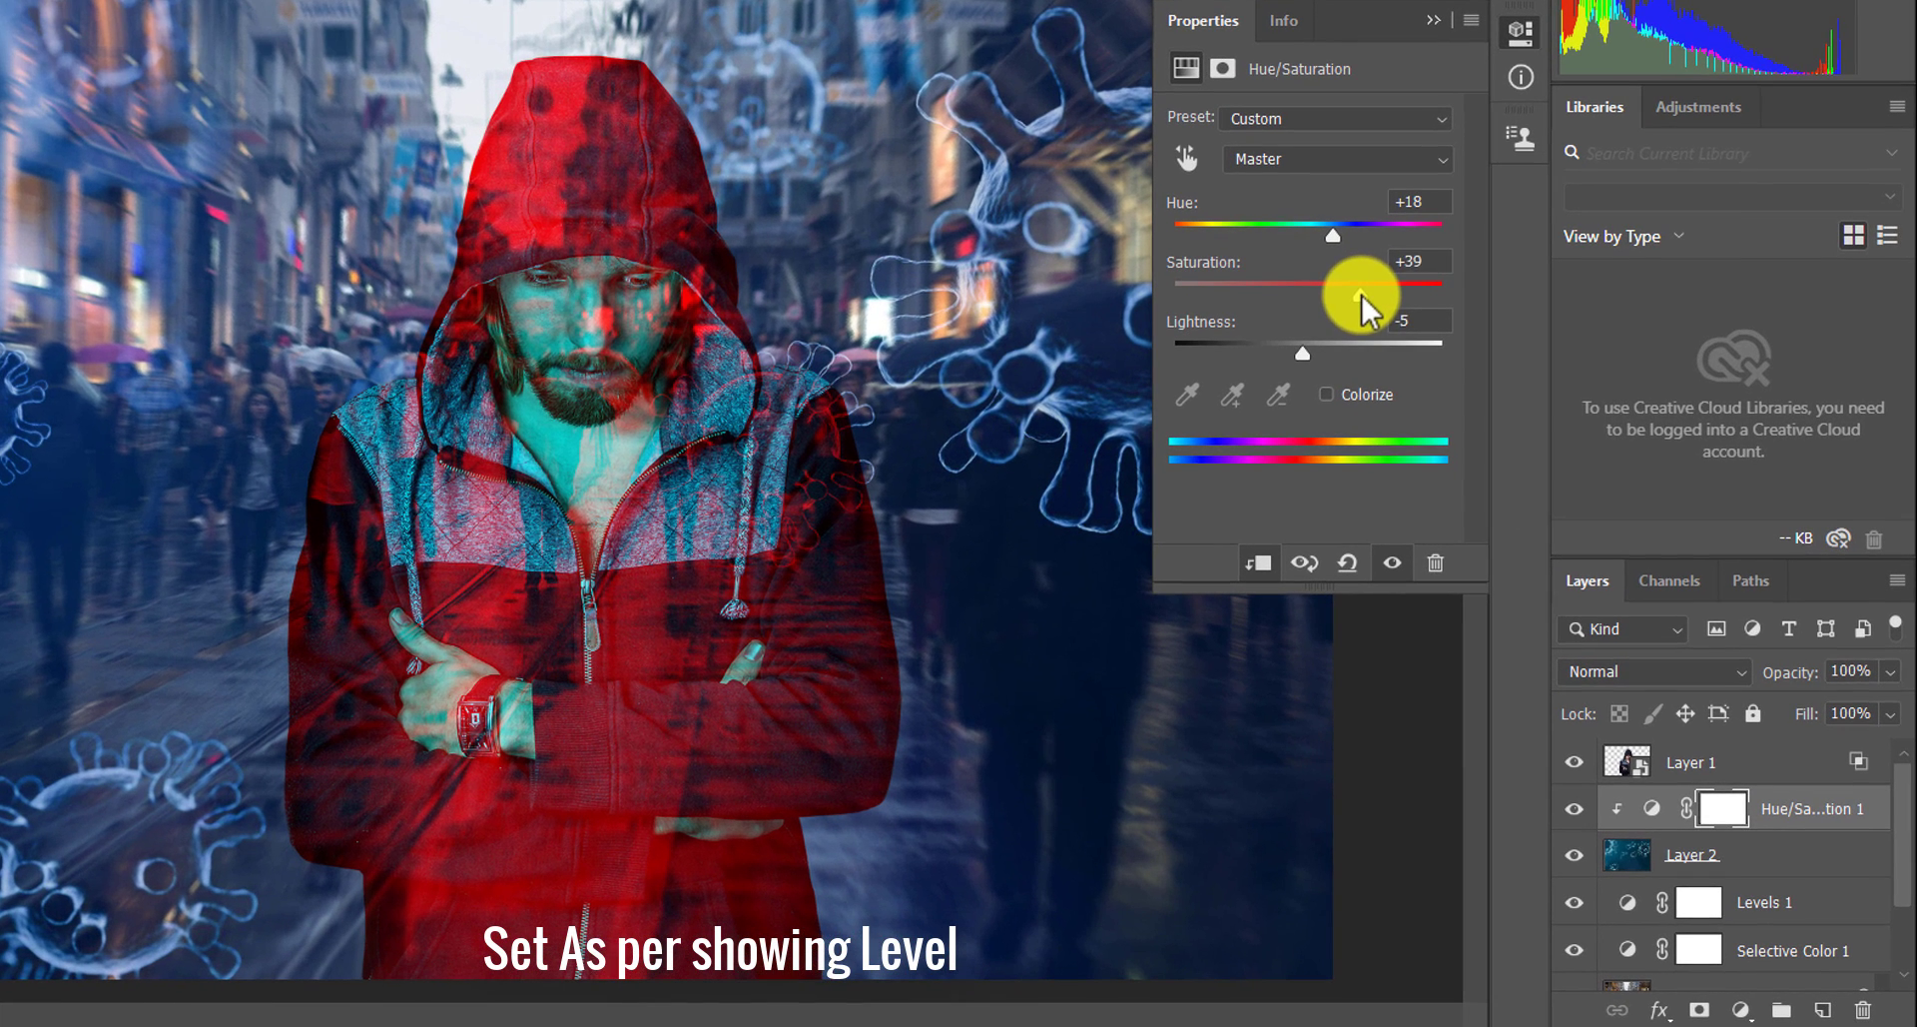
pyautogui.moveTo(1397, 283); pyautogui.dragTo(1414, 286)
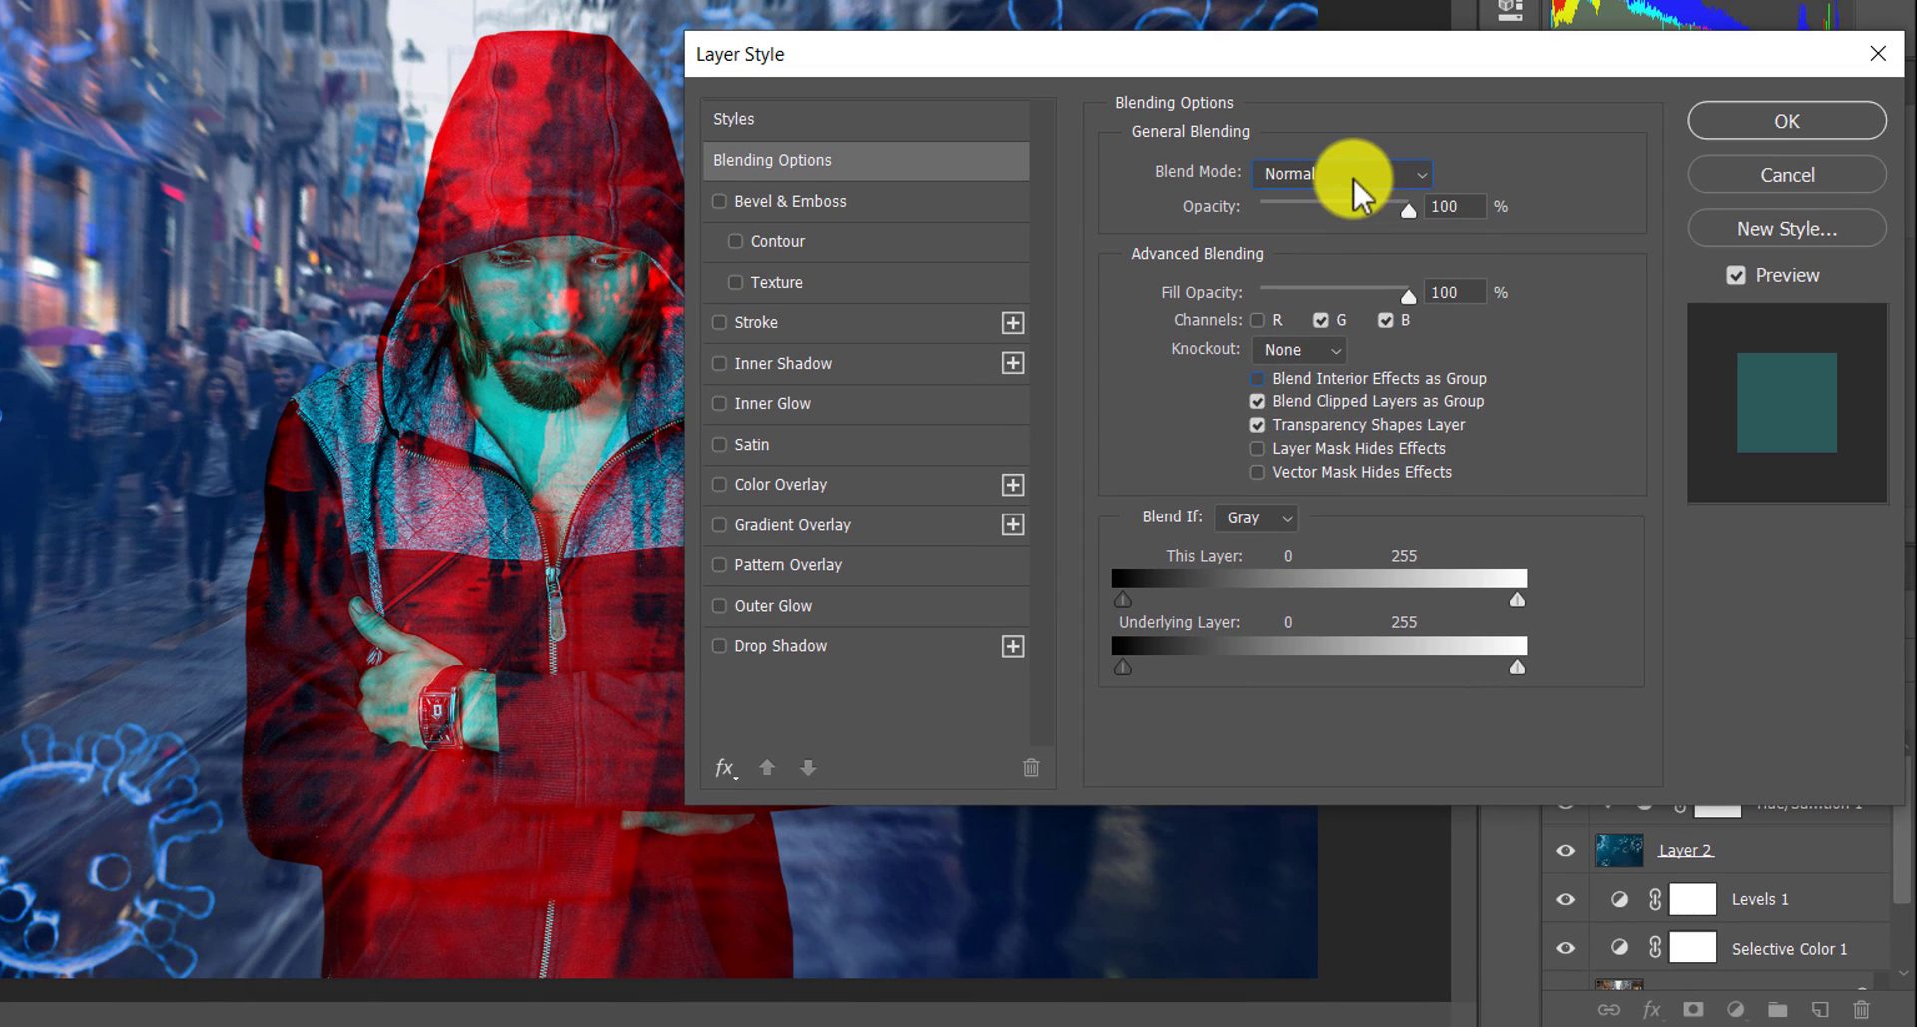
# - Change the man layer's blend mode to Luminosity in its Layer Style blending options
pyautogui.click(1464, 345)
pyautogui.click(1350, 224)
pyautogui.click(1352, 177)
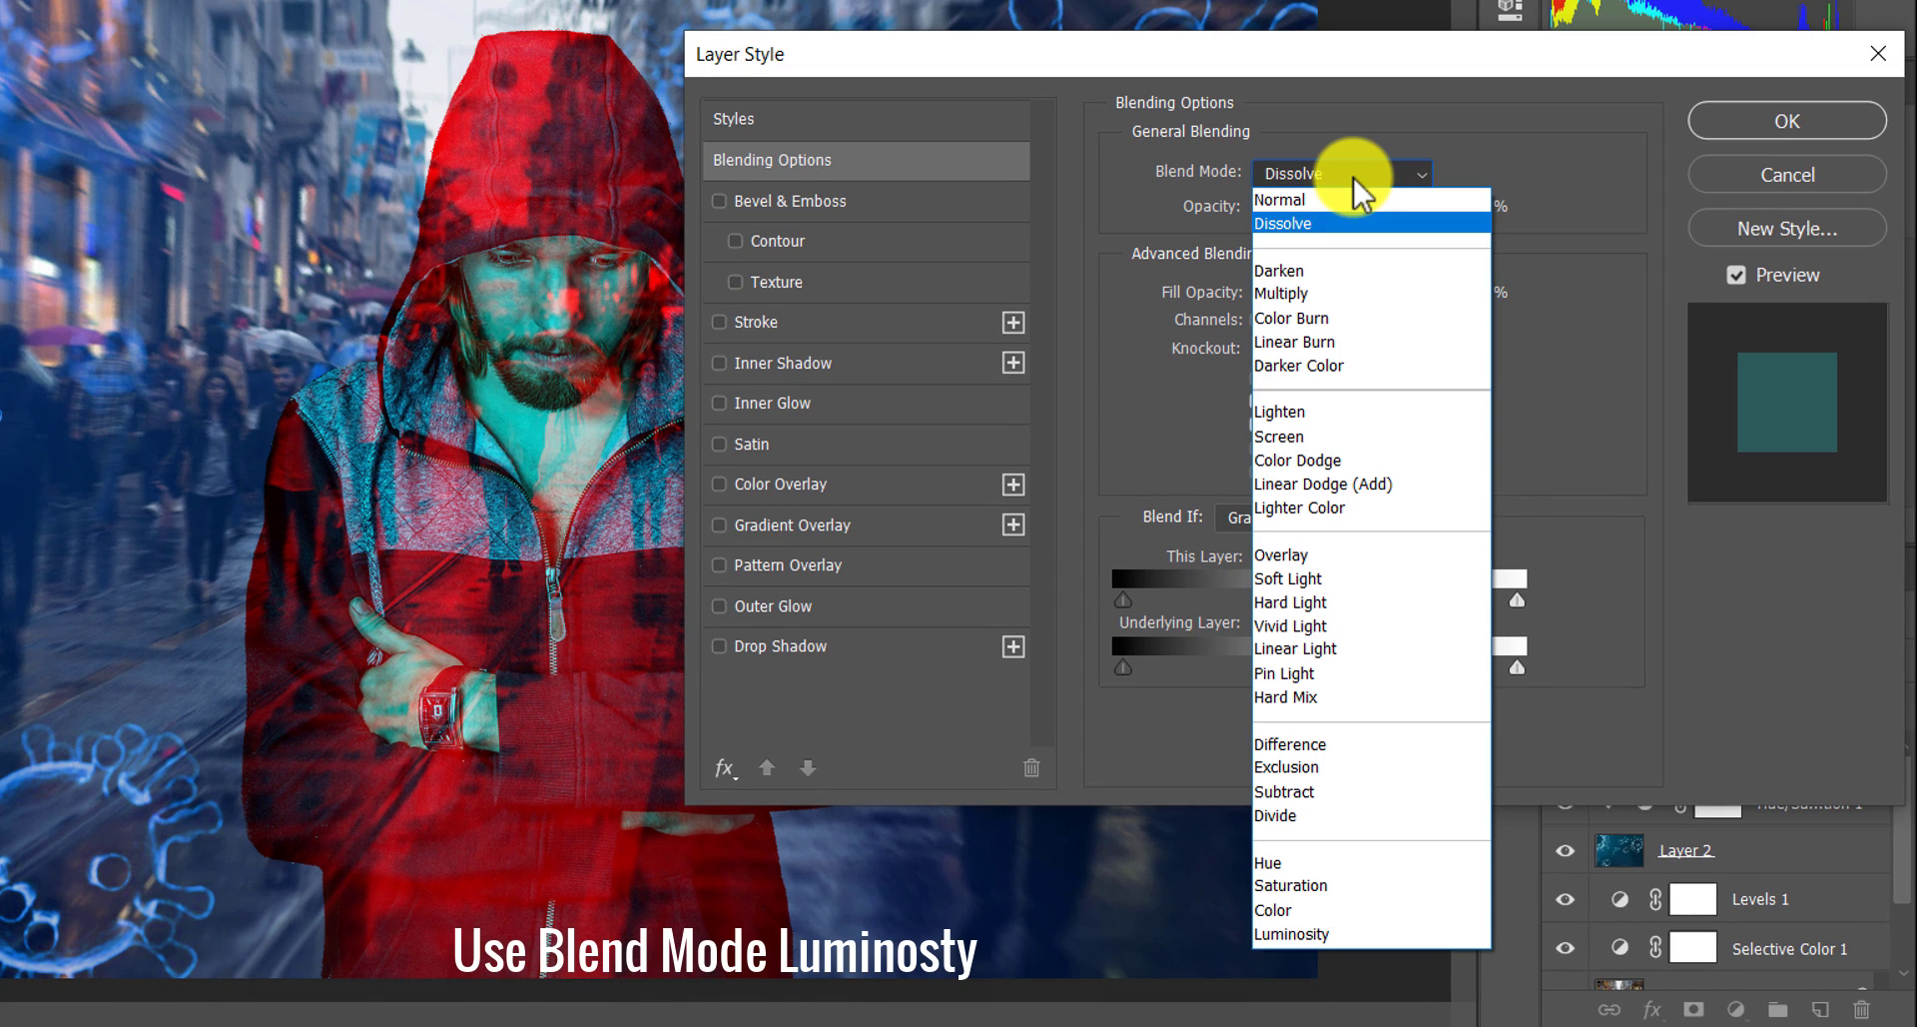
pyautogui.press('Down')
pyautogui.press('Down')
pyautogui.press('Down')
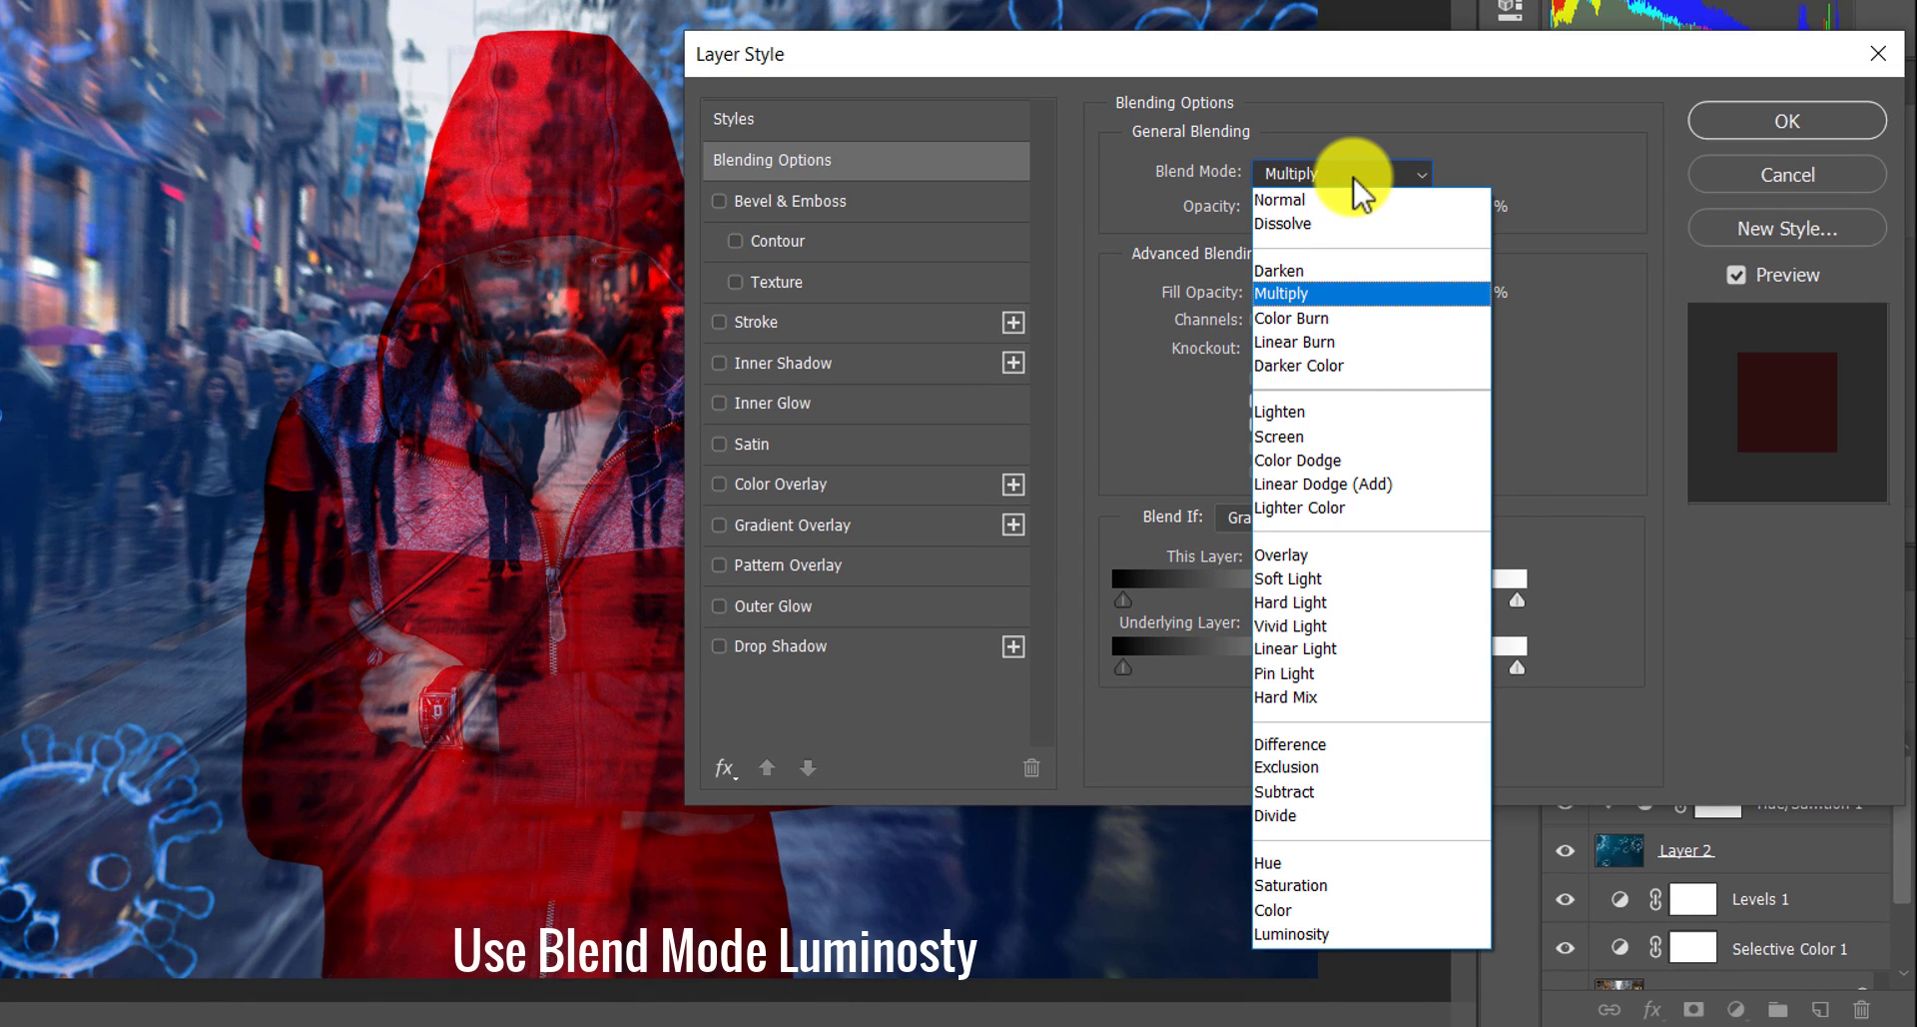
pyautogui.press('Down')
pyautogui.press('Down')
pyautogui.press('Down')
pyautogui.press('Down')
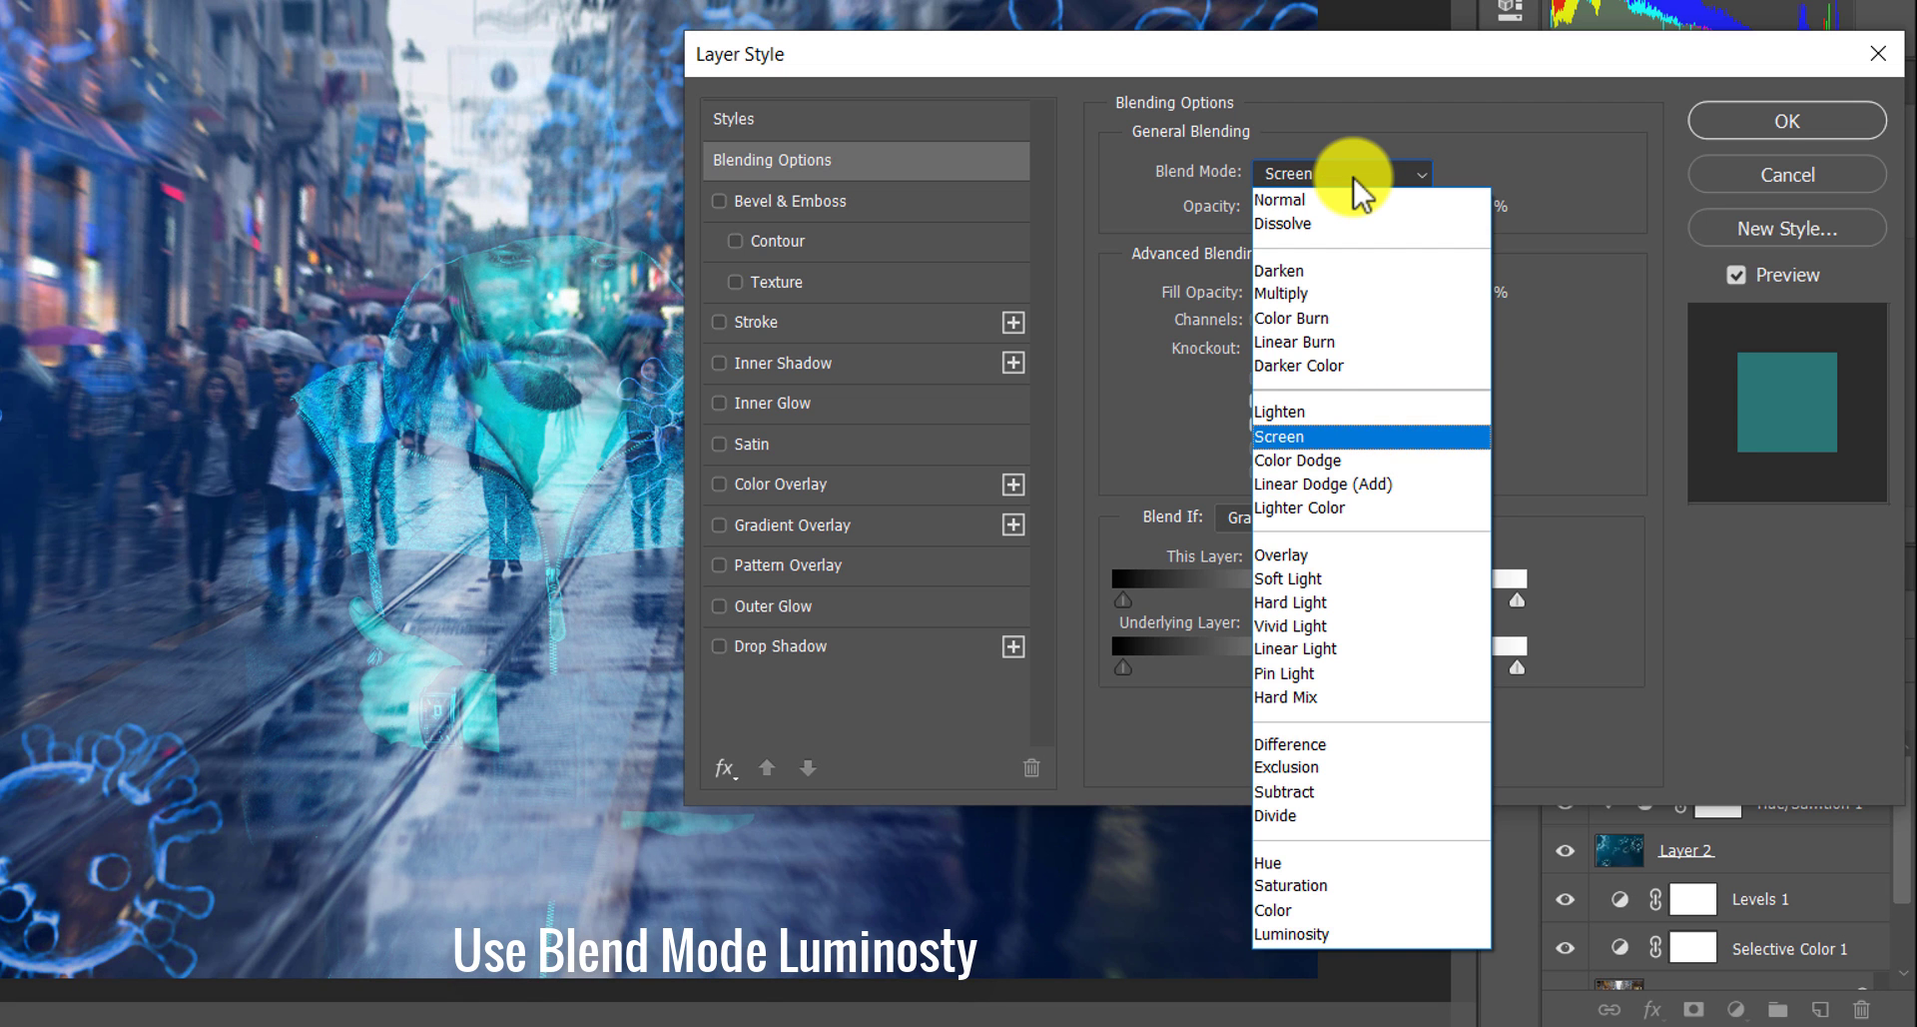
pyautogui.press('Down')
pyautogui.press('Down')
pyautogui.press('Down')
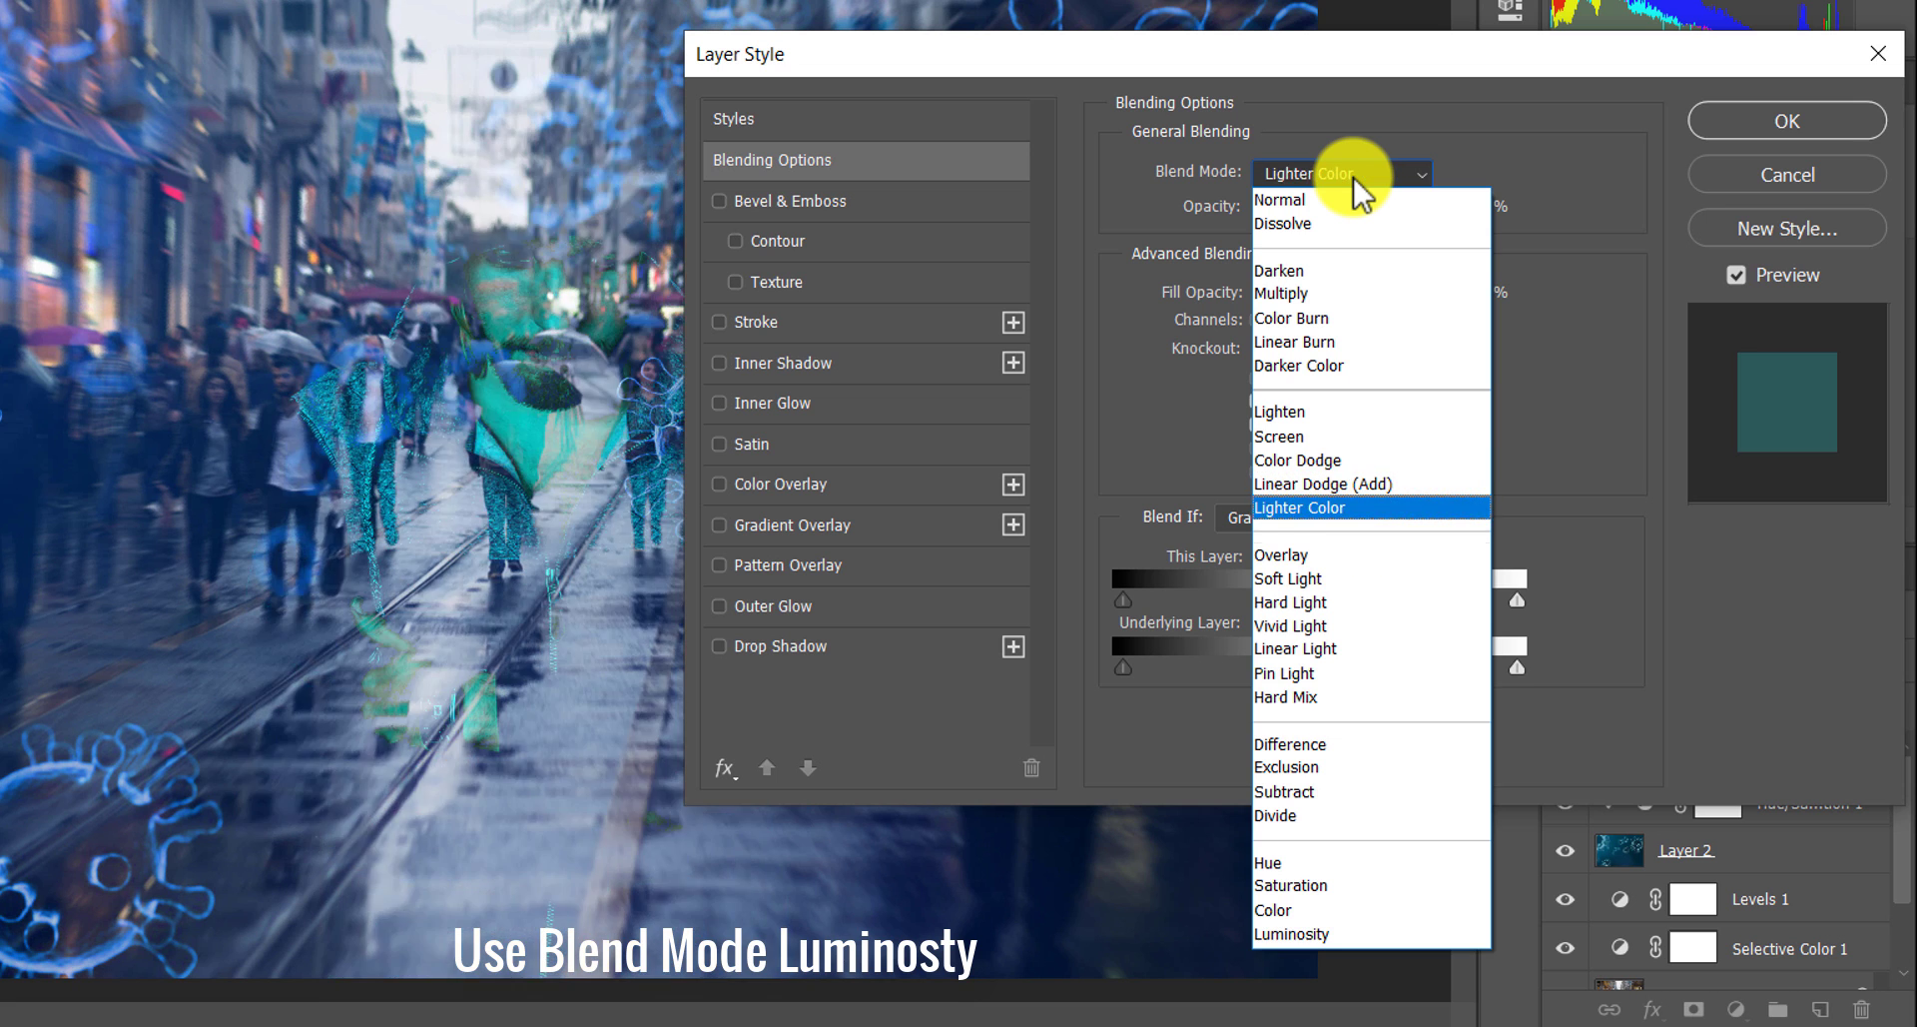
pyautogui.press('Down')
pyautogui.press('Down')
pyautogui.press('Down')
pyautogui.press('Down')
pyautogui.press('Down')
pyautogui.press('Down')
pyautogui.press('Down')
pyautogui.press('Down')
pyautogui.press('Down')
pyautogui.press('Down')
pyautogui.press('Down')
pyautogui.press('Down')
pyautogui.press('Down')
pyautogui.press('Down')
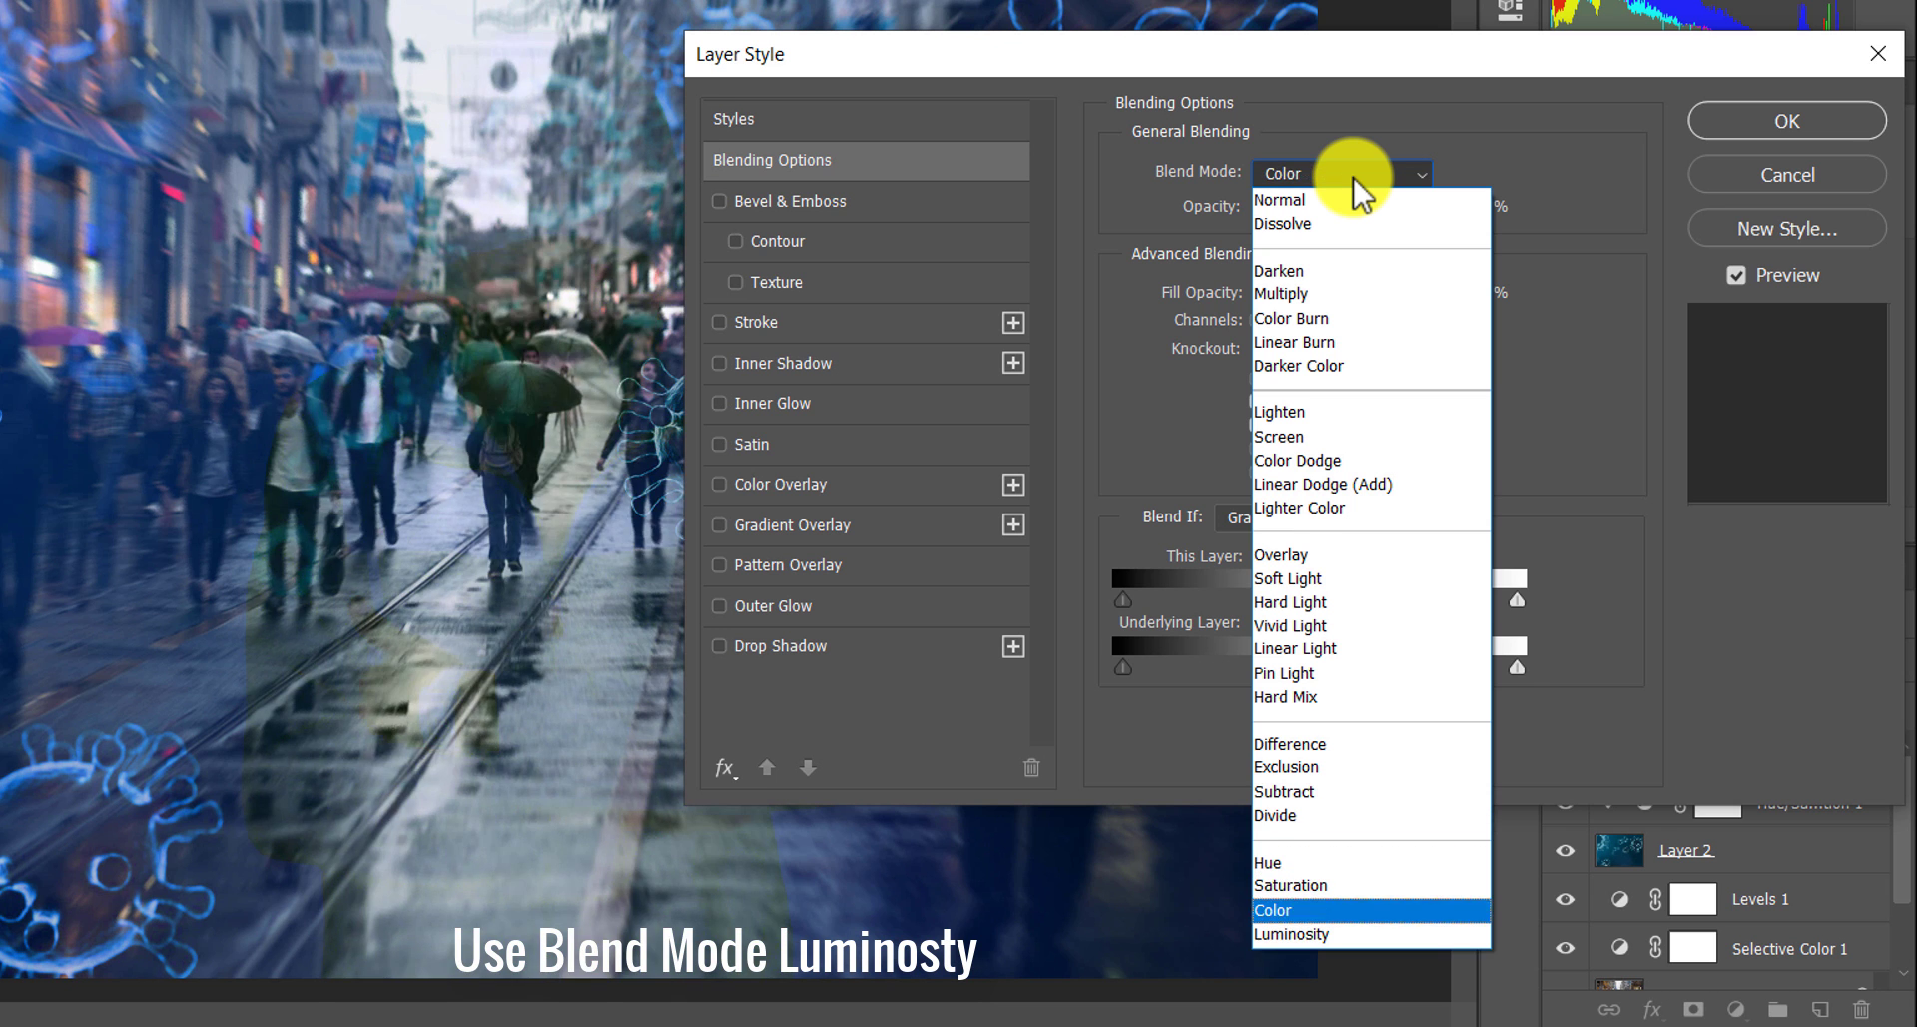
pyautogui.press('Down')
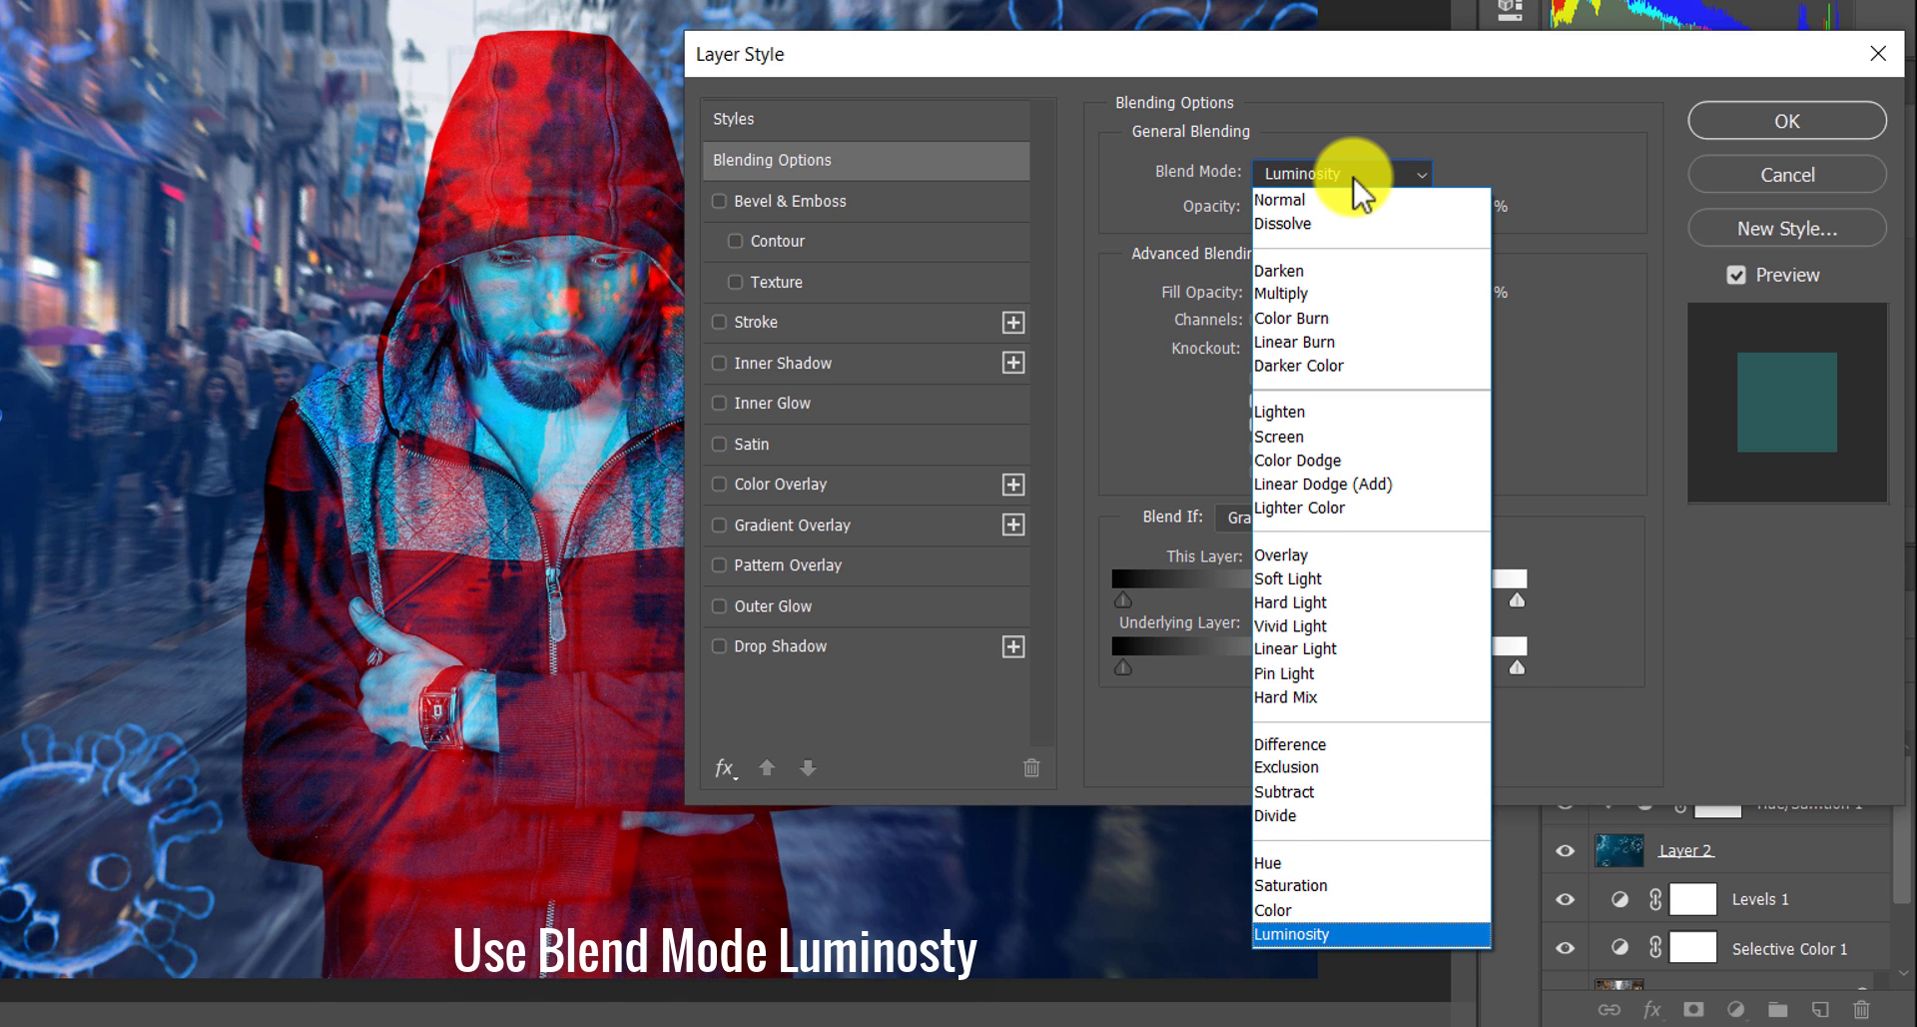
pyautogui.click(1292, 932)
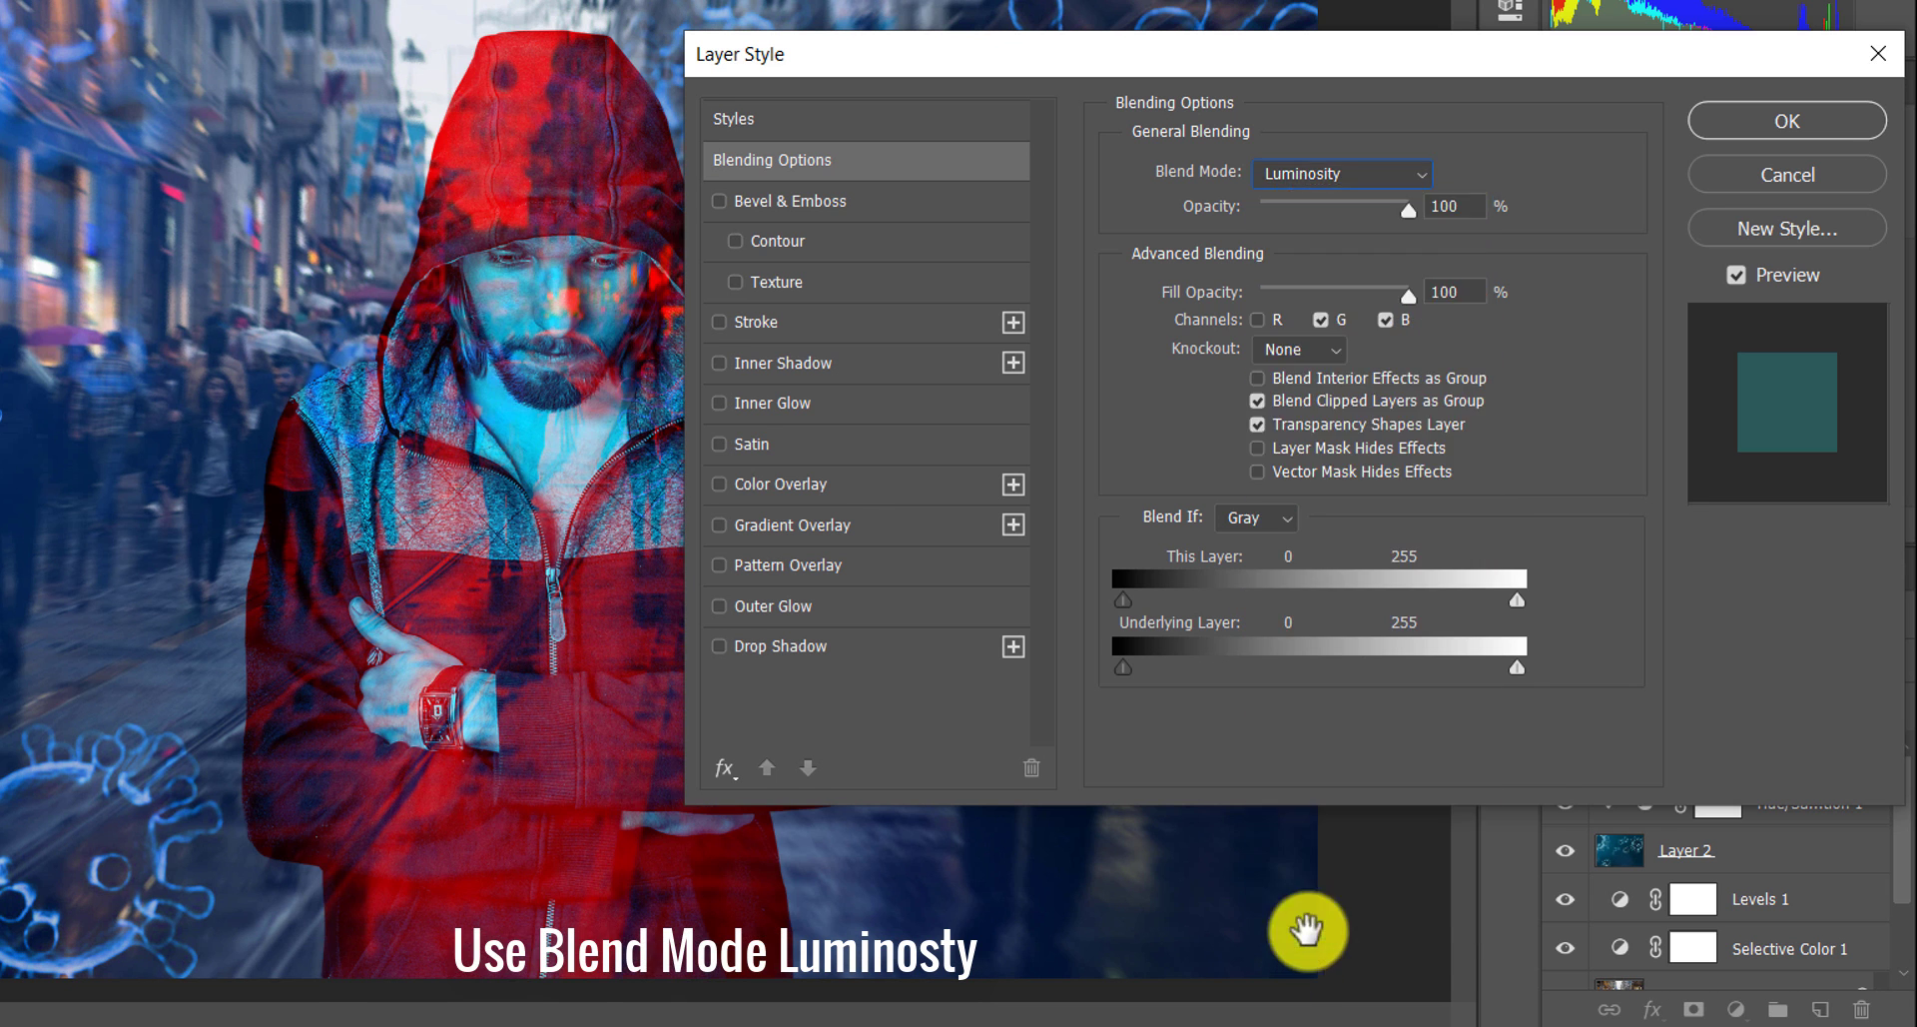
pyautogui.click(1828, 120)
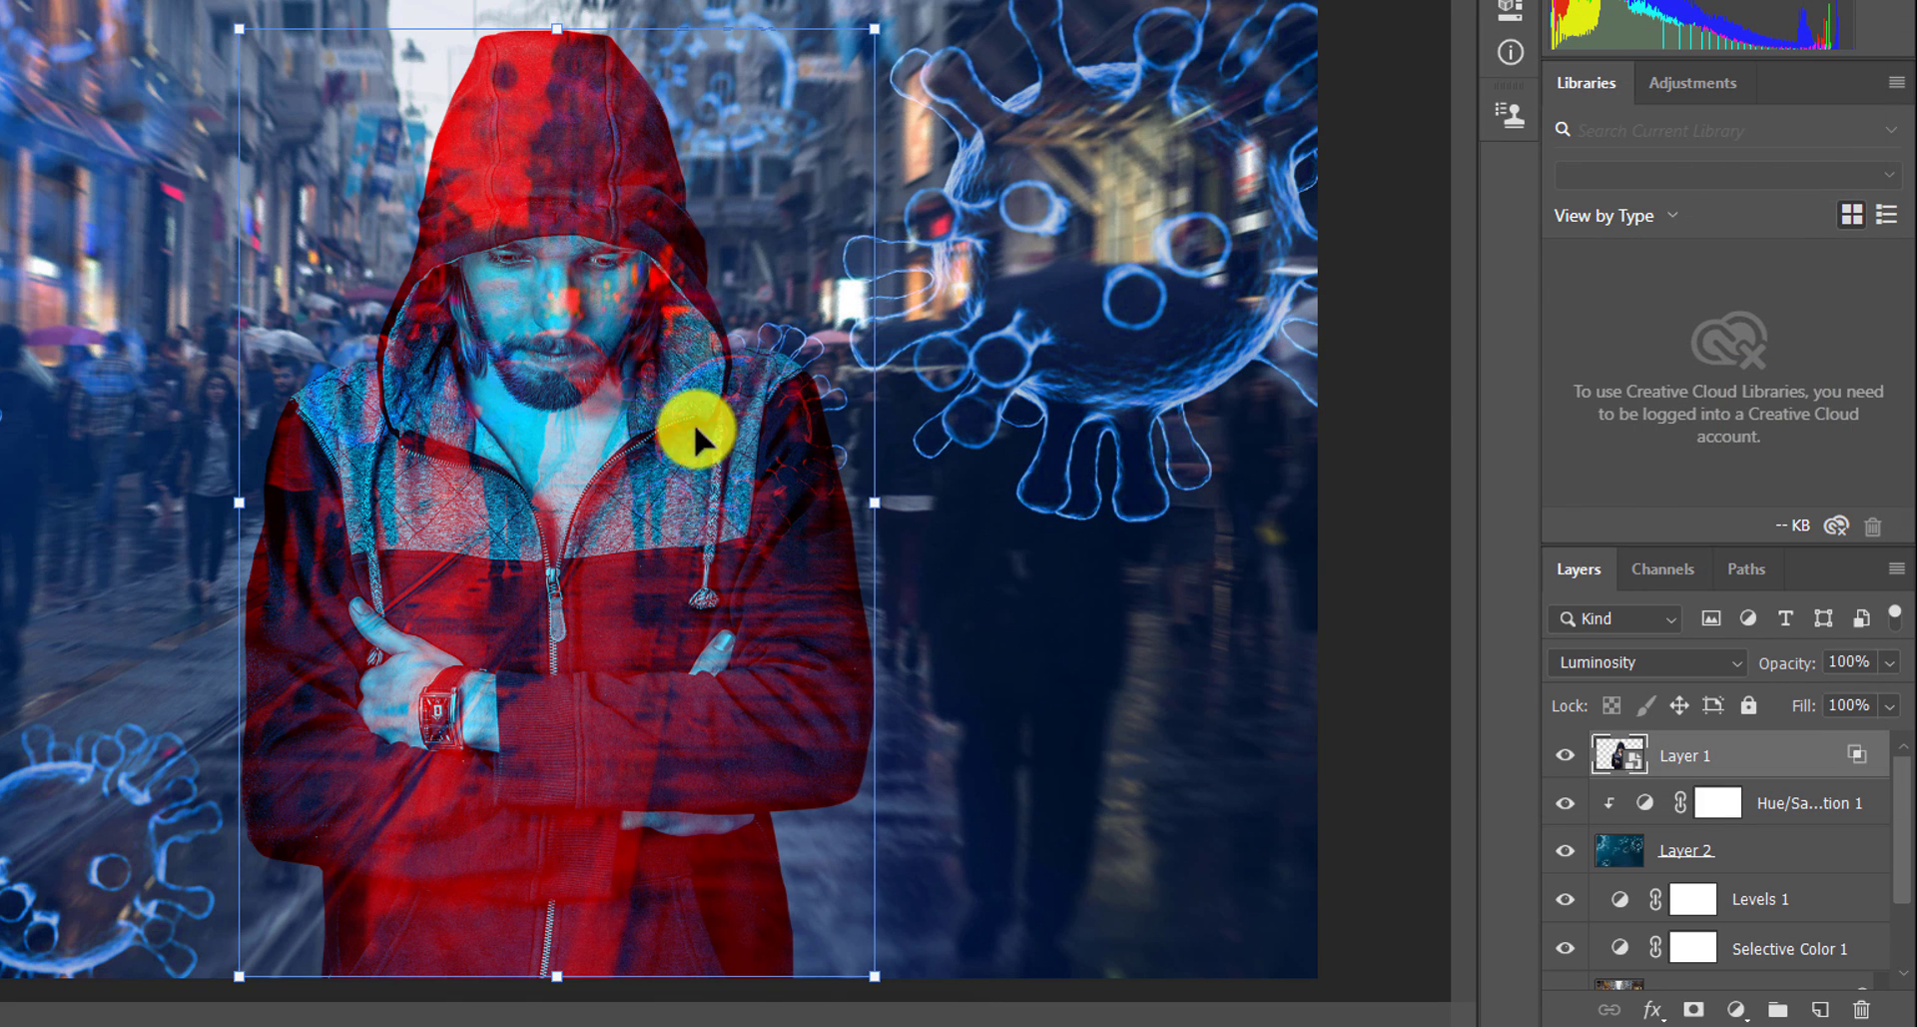
# - Examine the overall composite of the man, street and virus overlay at different zoom levels
pyautogui.click(1159, 603)
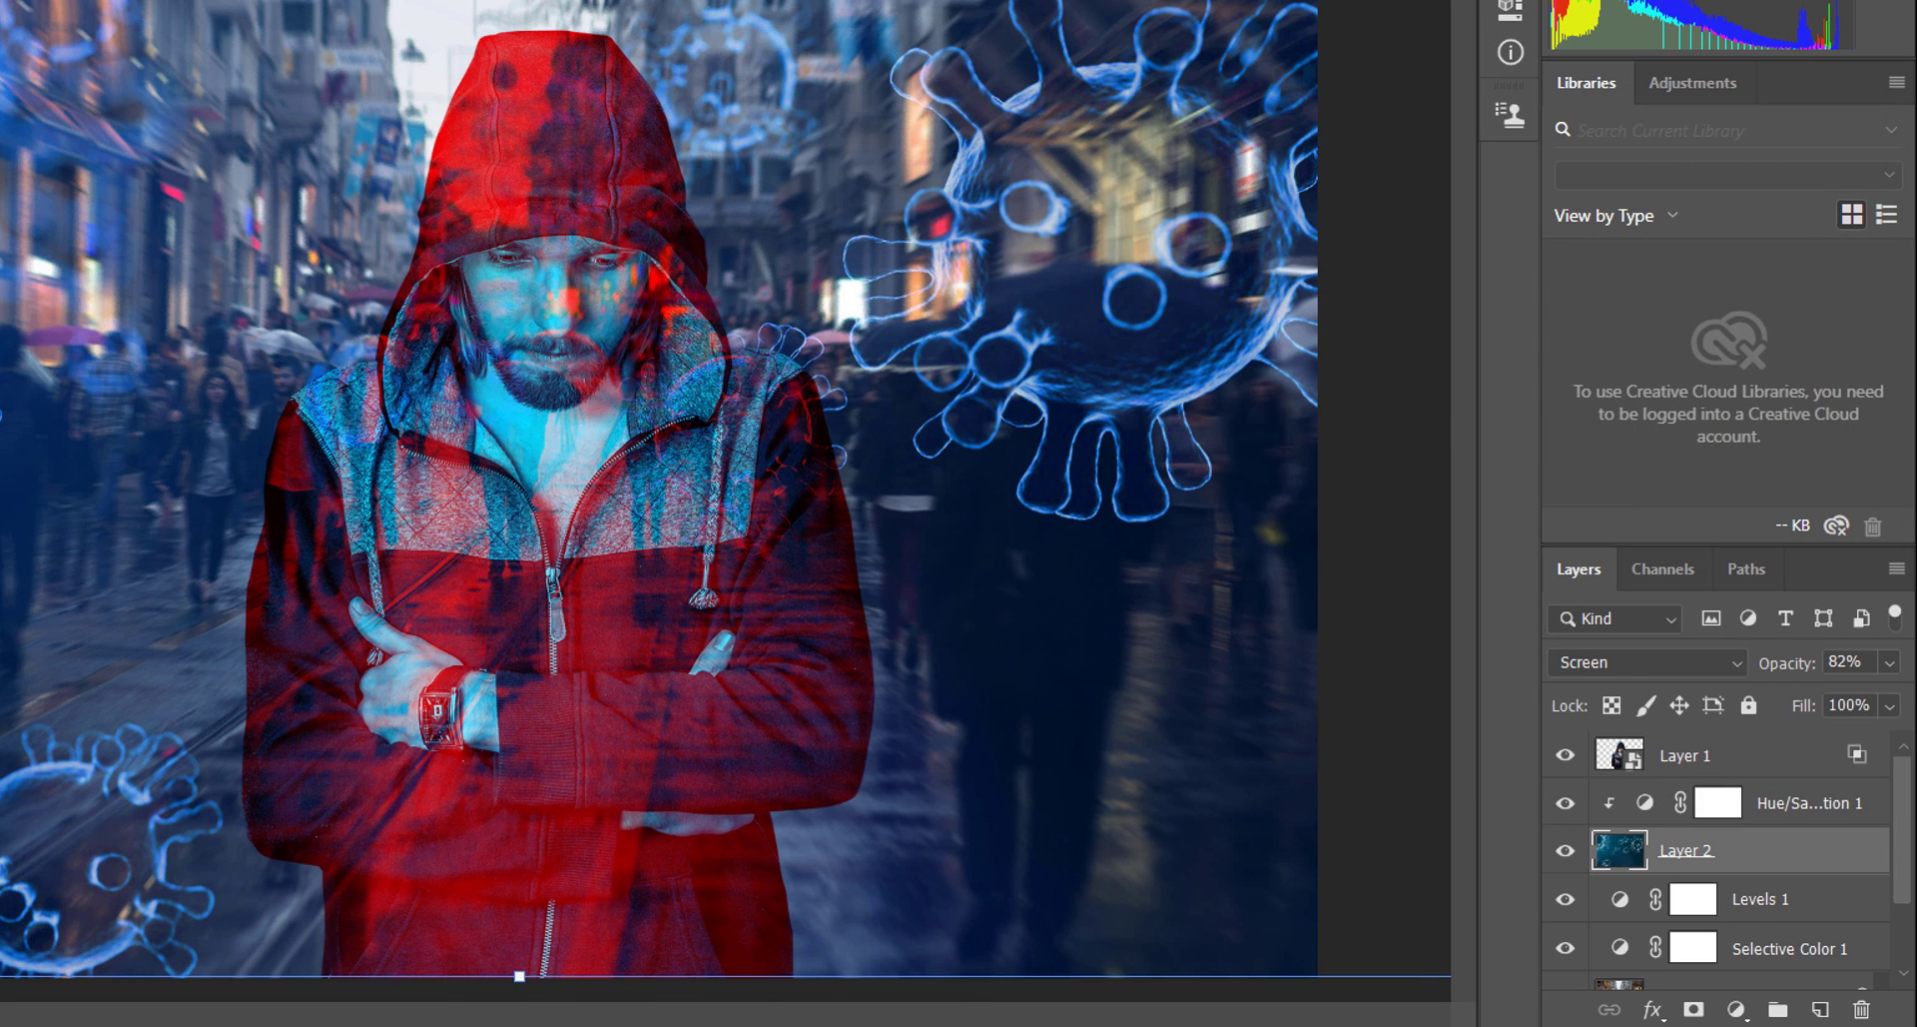
pyautogui.click(24, 844)
pyautogui.rightClick(761, 462)
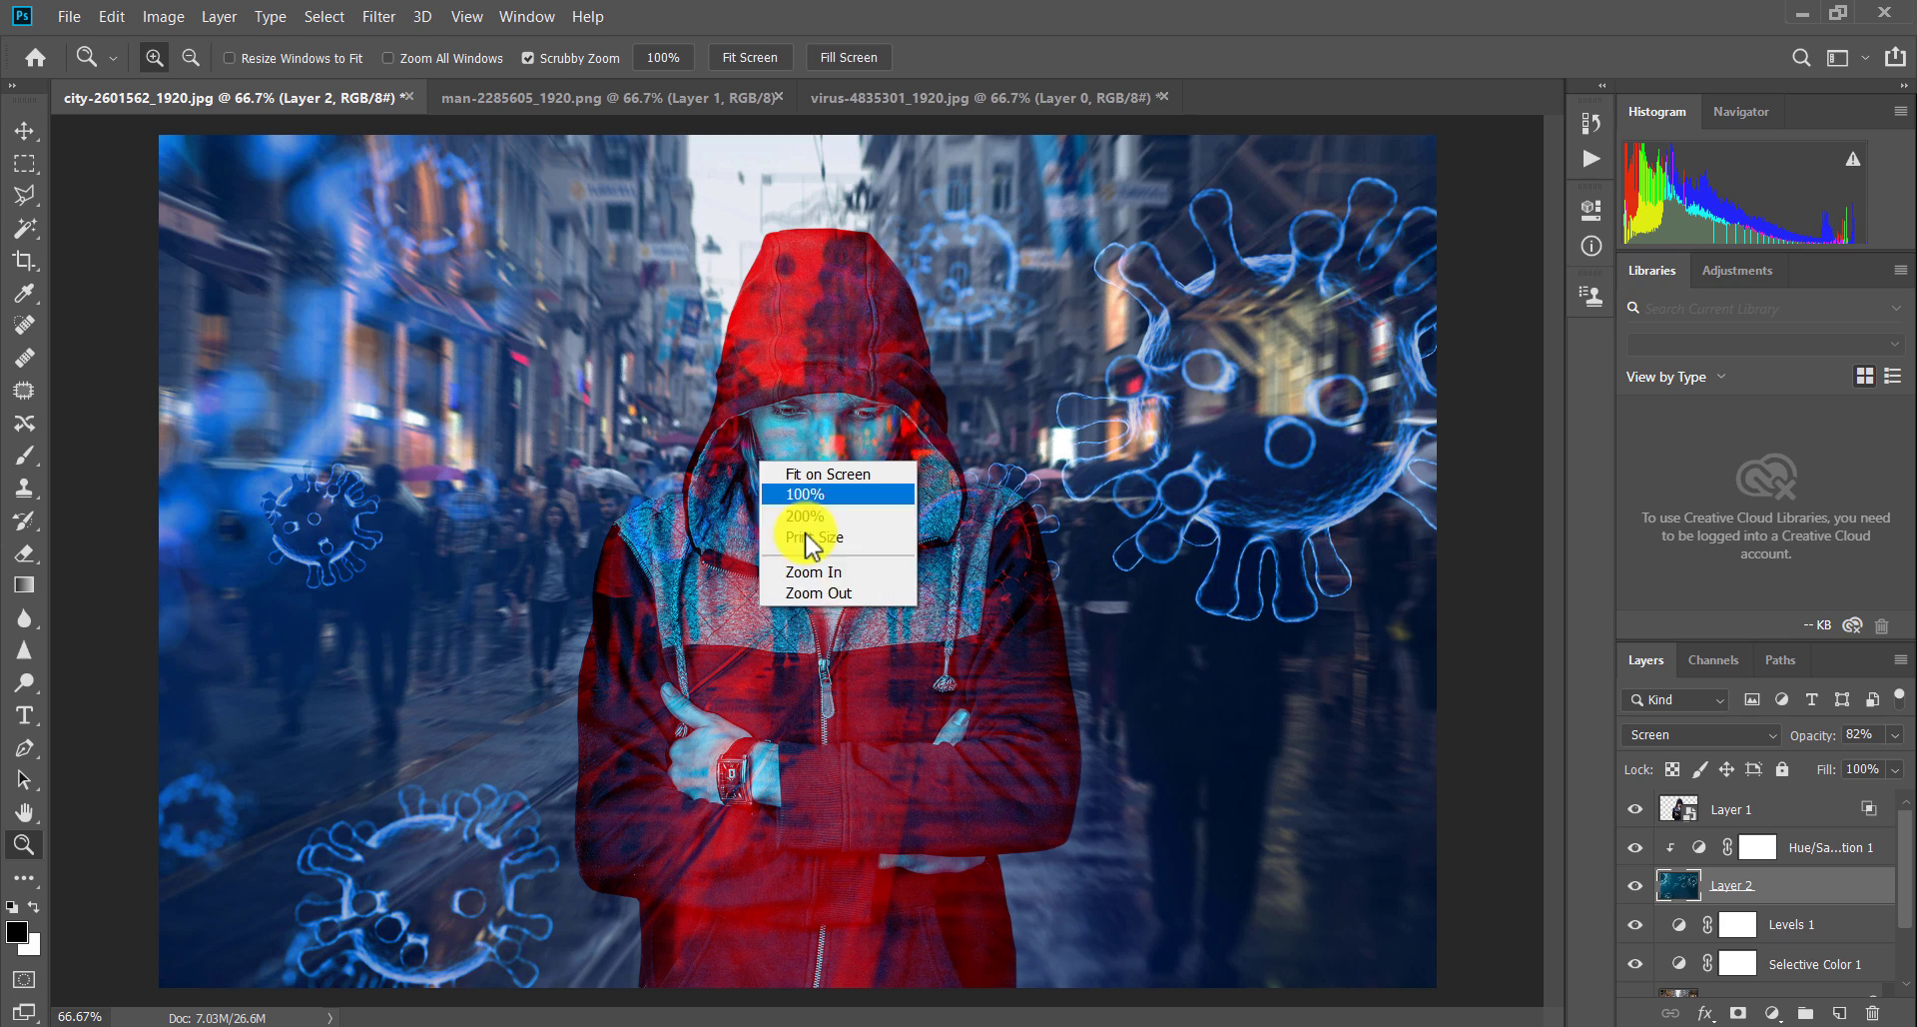
pyautogui.click(835, 597)
pyautogui.click(998, 632)
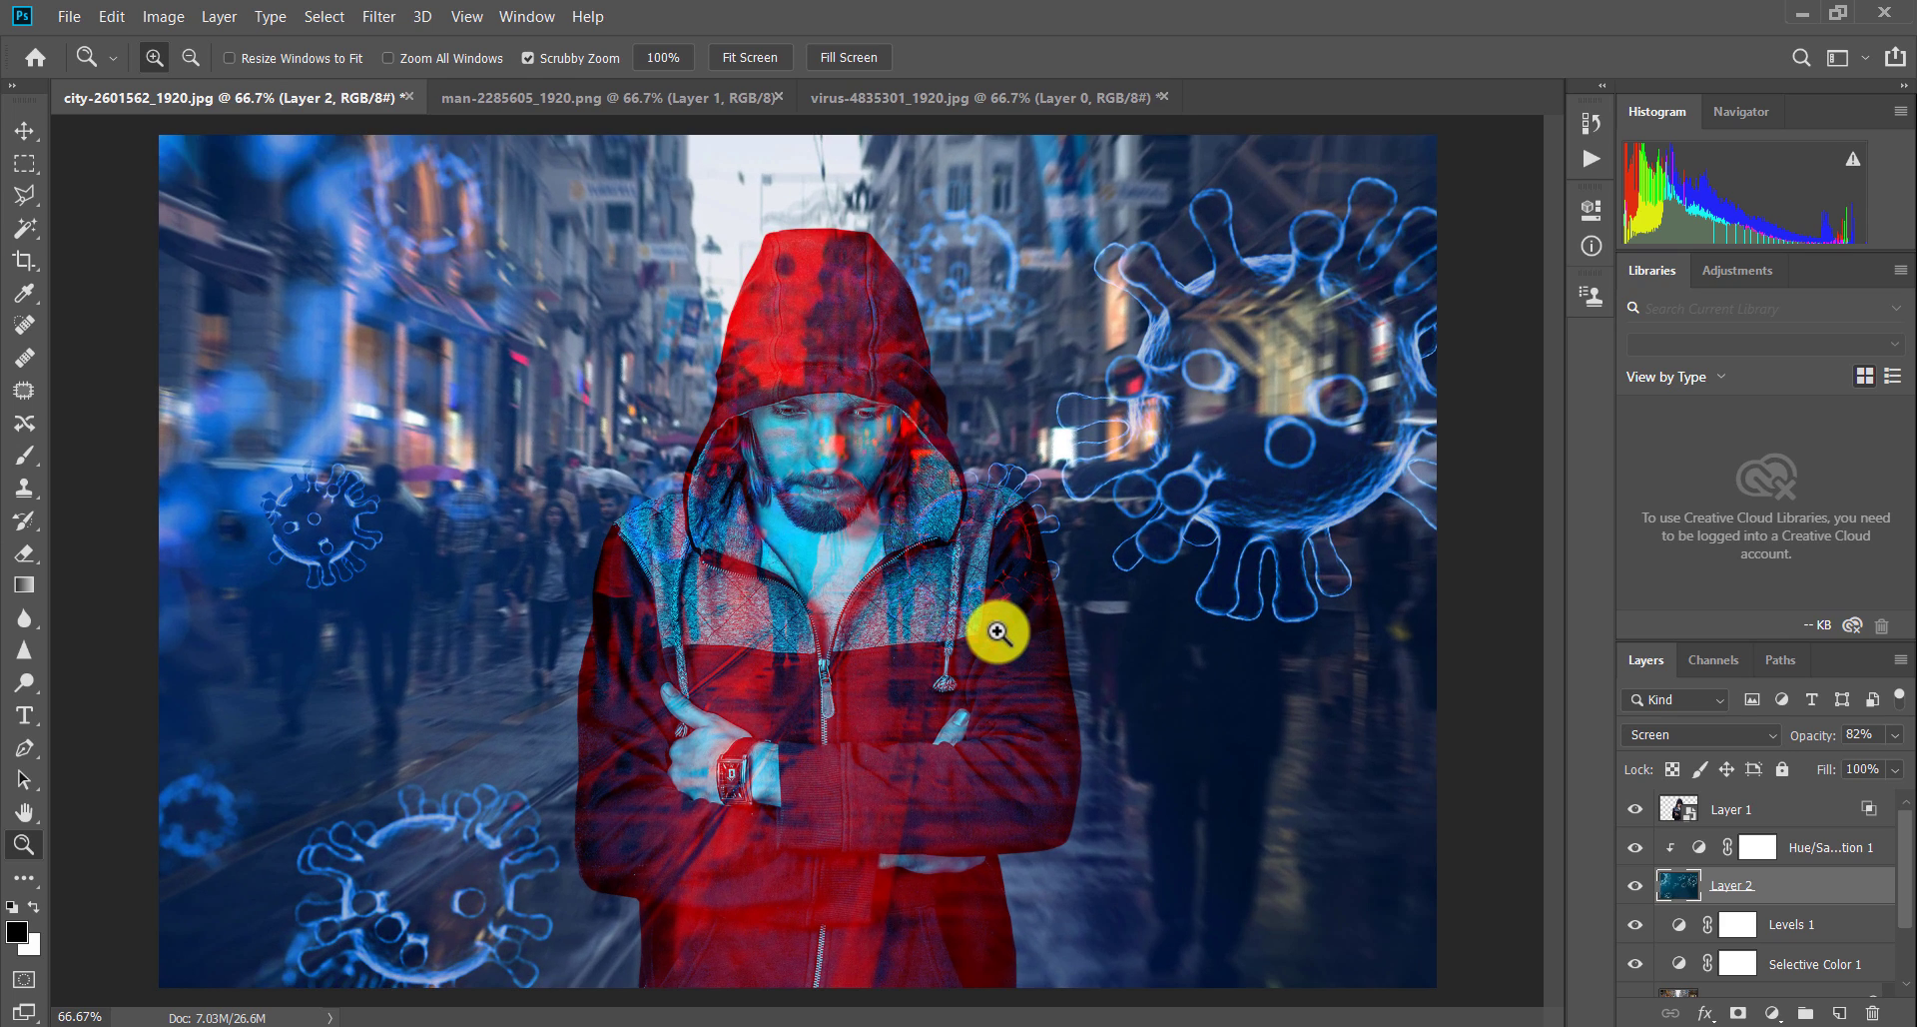
pyautogui.click(997, 631)
pyautogui.rightClick(902, 430)
pyautogui.click(924, 442)
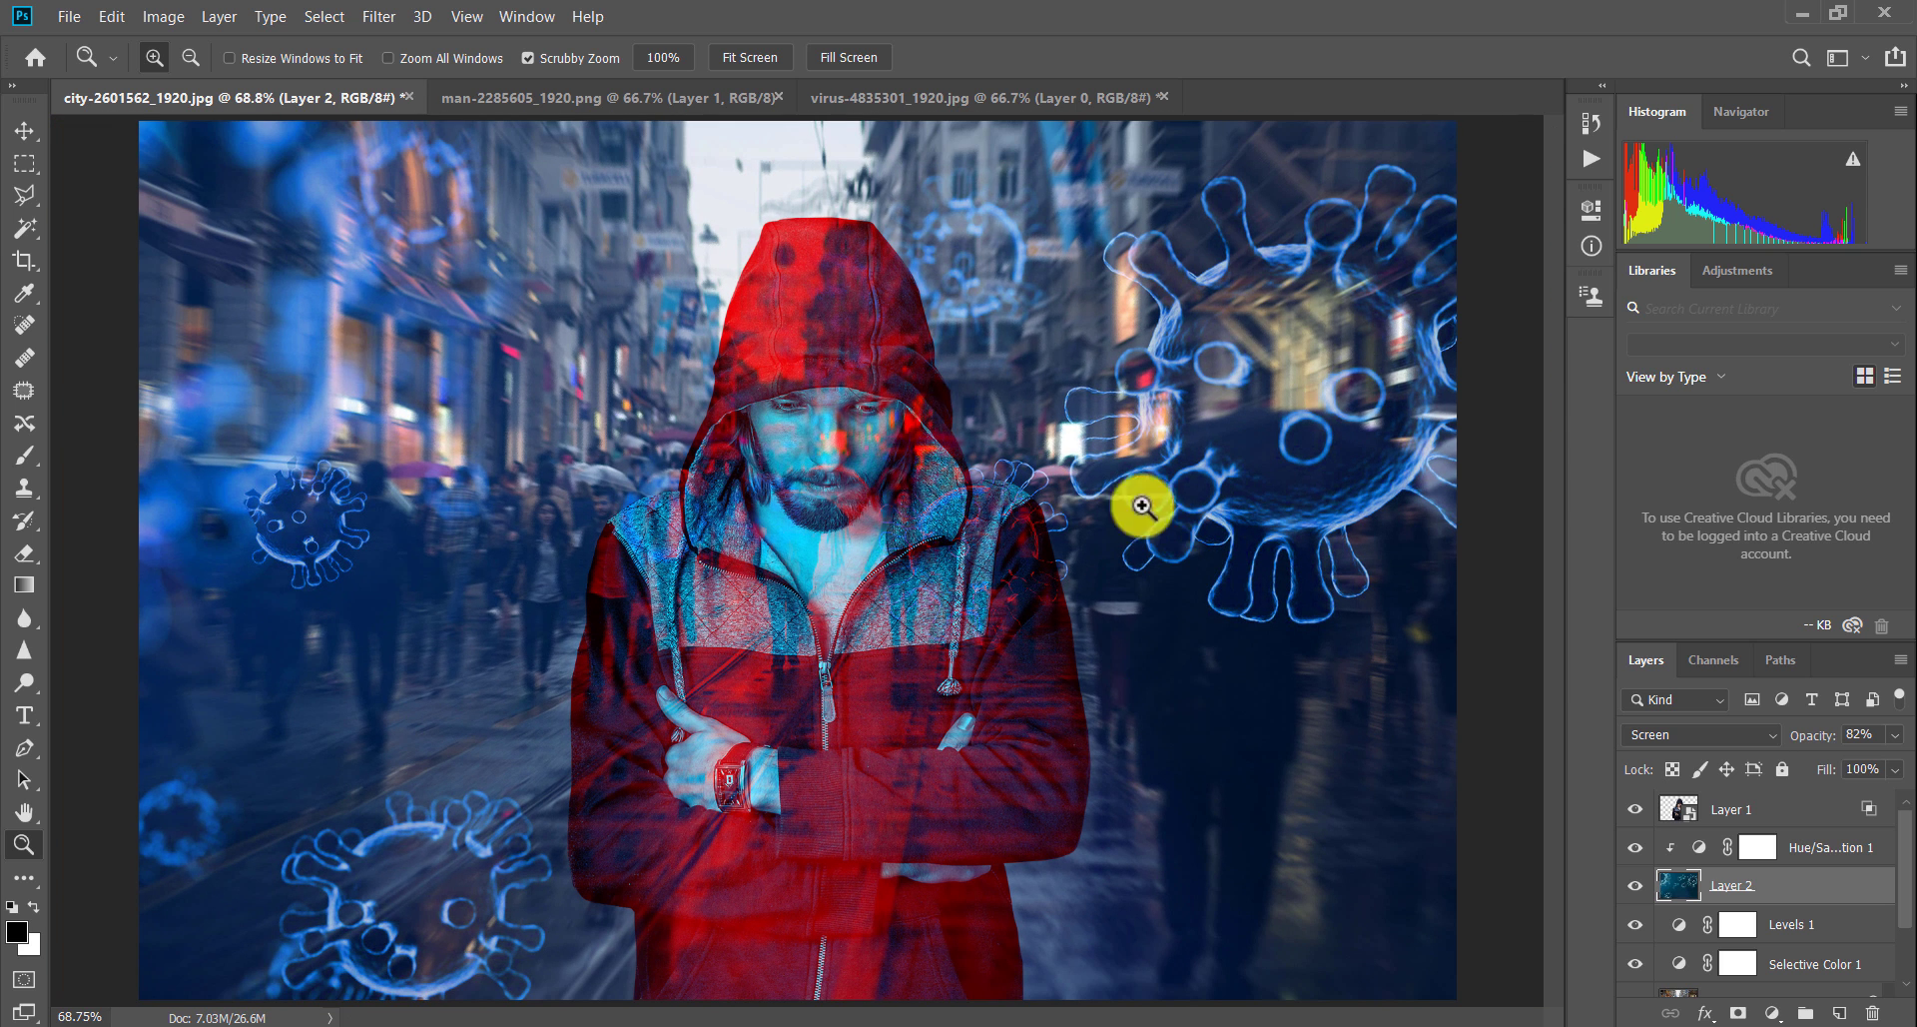
# - Add the paragraph text "Covid-19" over the street in the image's upper-left area, beside the man's hood
pyautogui.click(27, 715)
pyautogui.moveTo(180, 267); pyautogui.dragTo(540, 603)
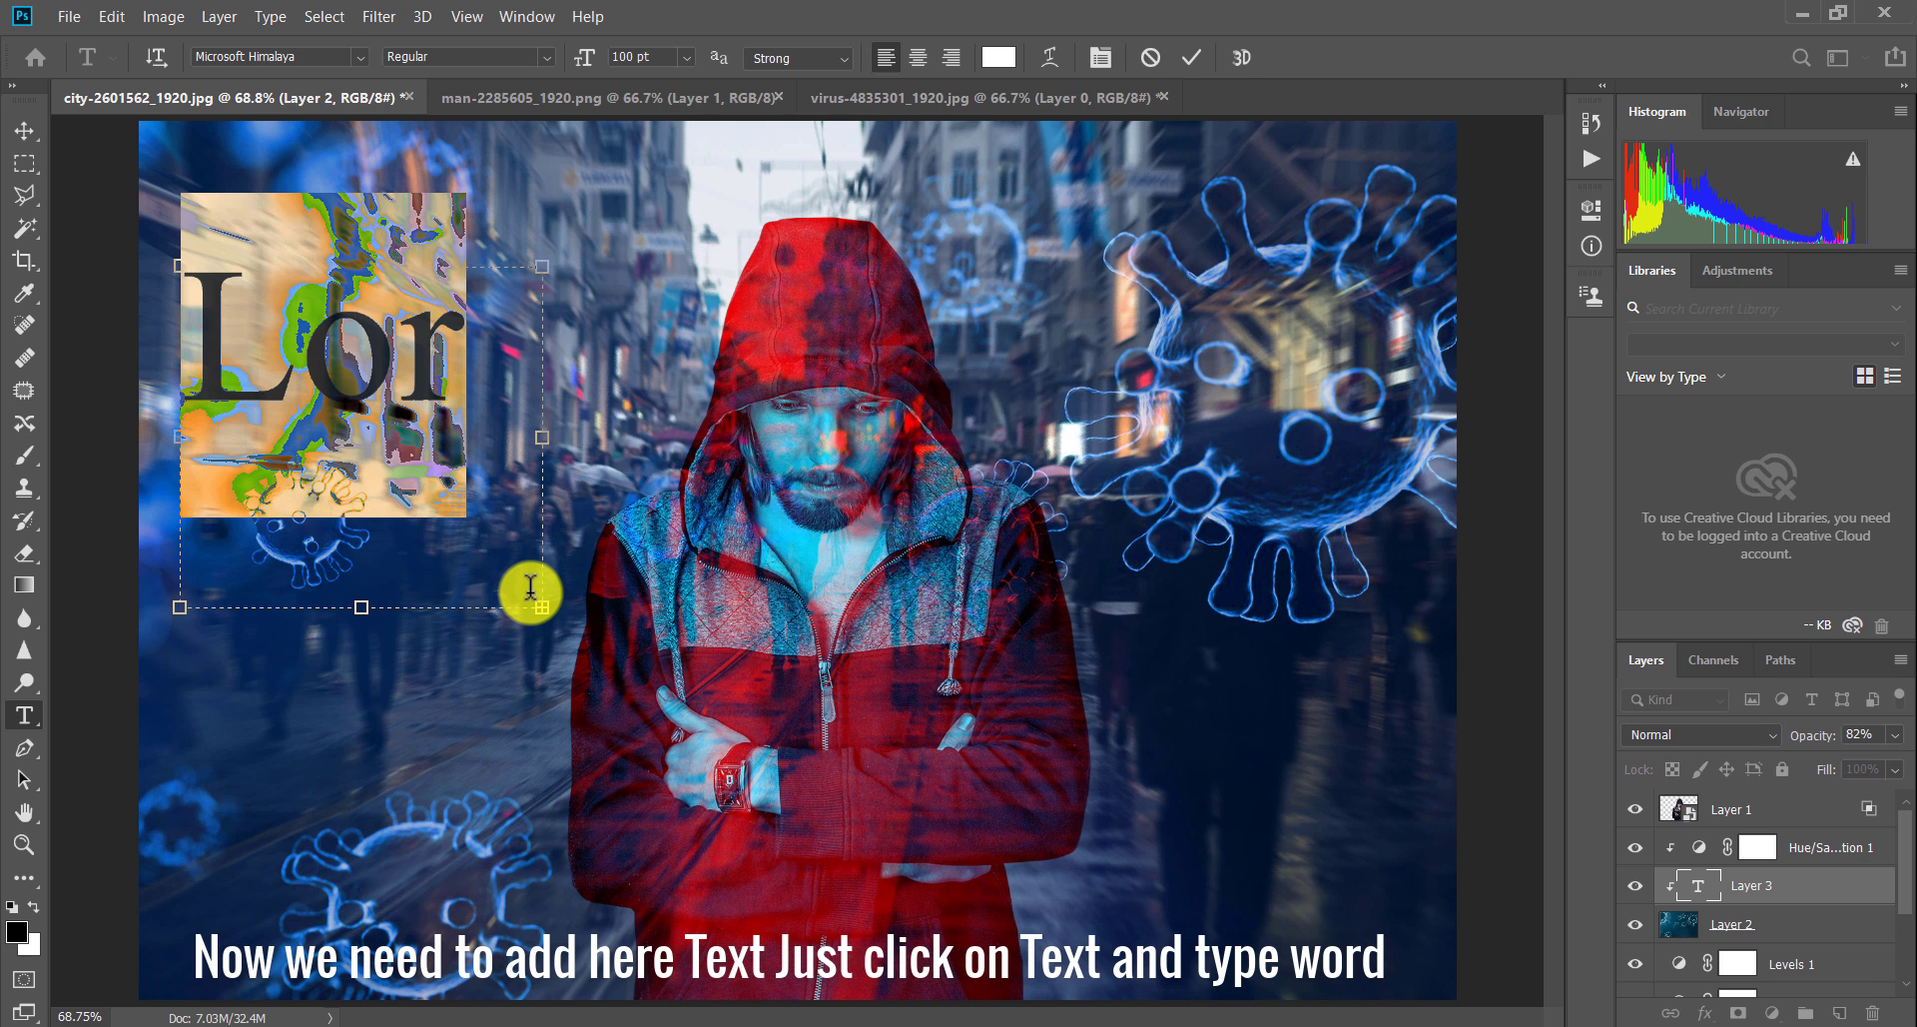
pyautogui.write('C')
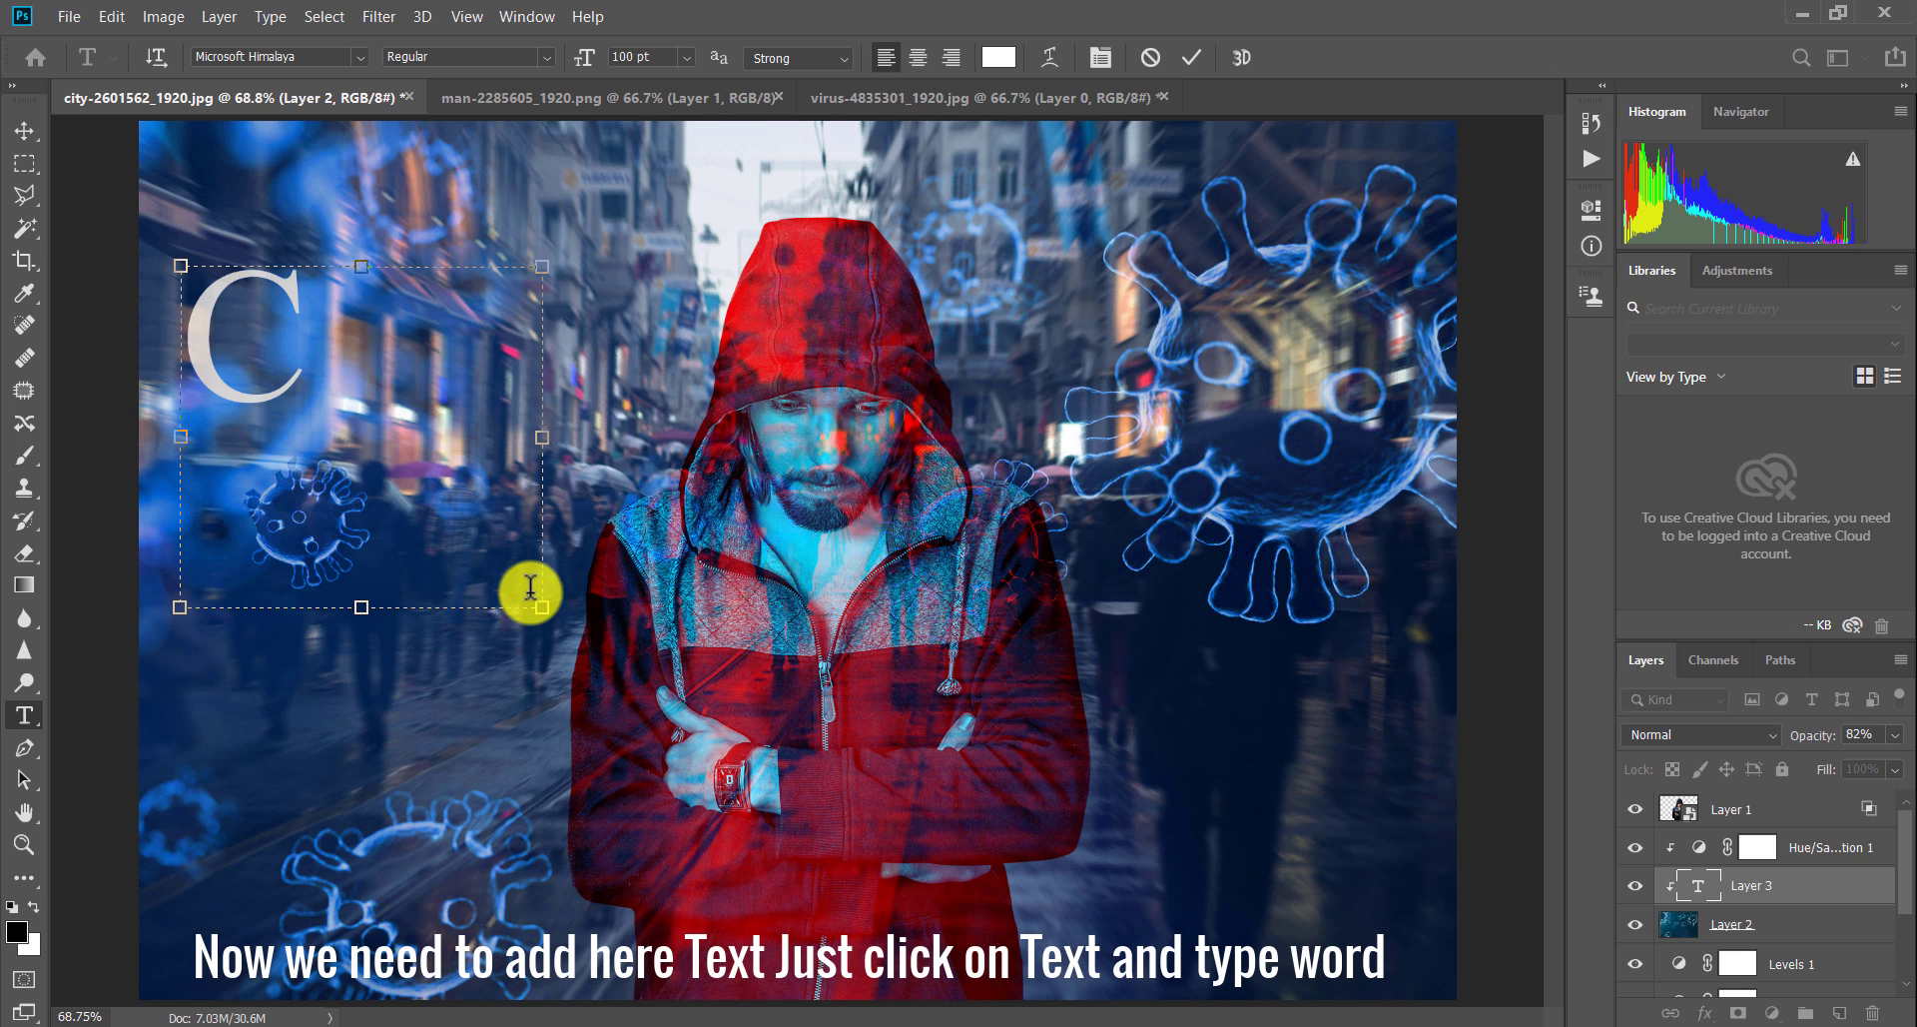
pyautogui.write('ov')
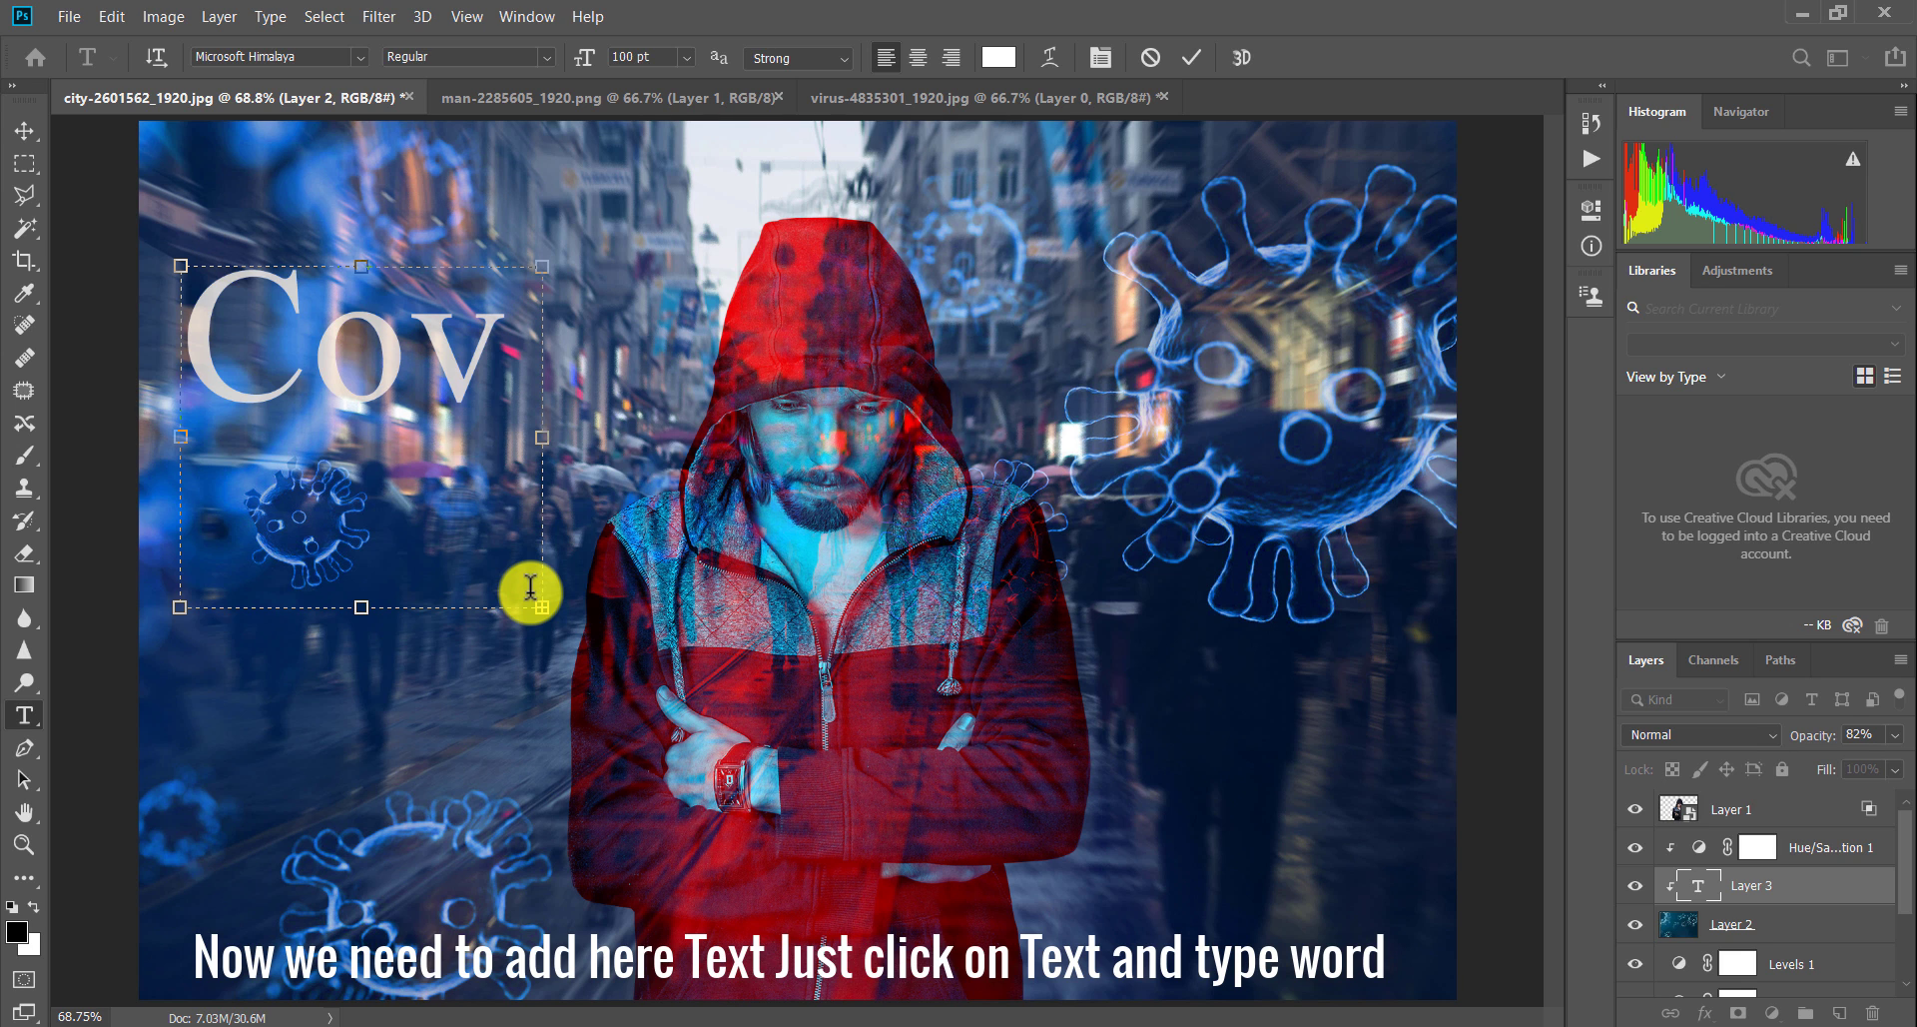
# - Set the whole Covid-19 text's size to 48 pt, trying 12 pt and 24 pt first
pyautogui.hotkey('ctrl', 'a')
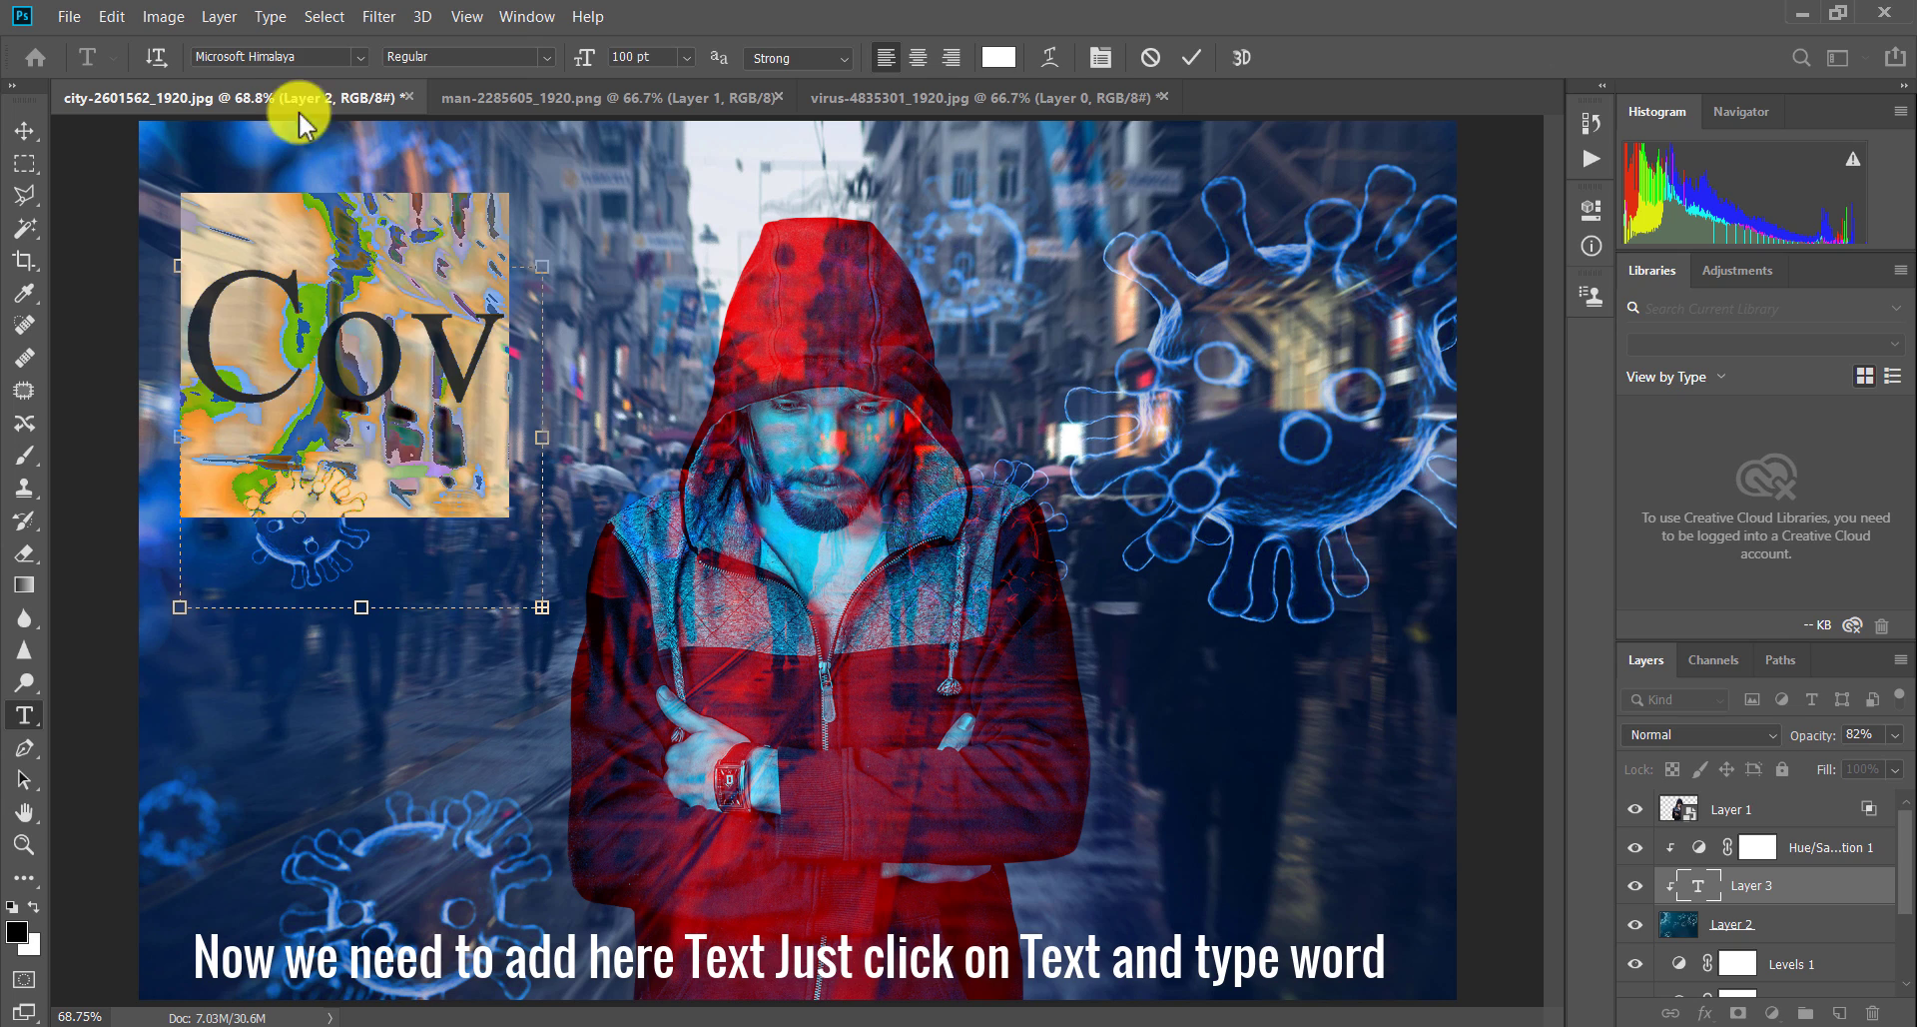
pyautogui.click(688, 57)
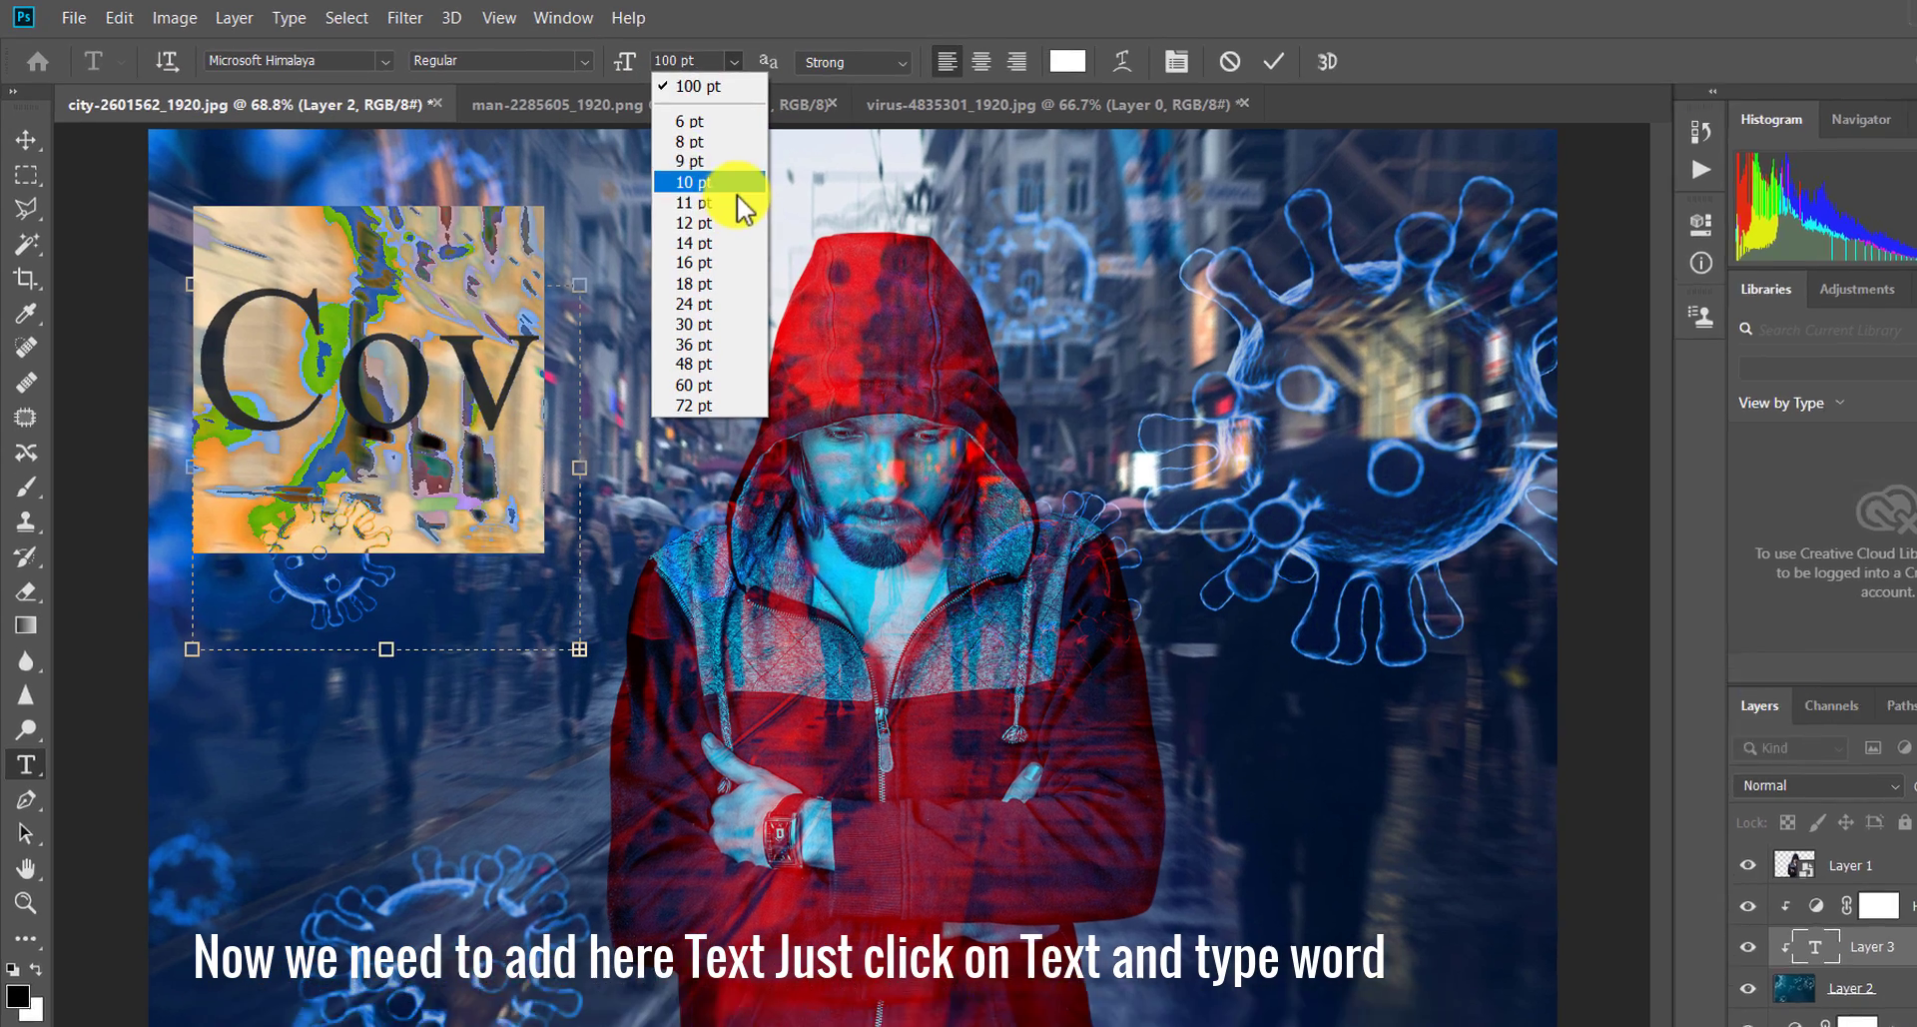
pyautogui.click(676, 205)
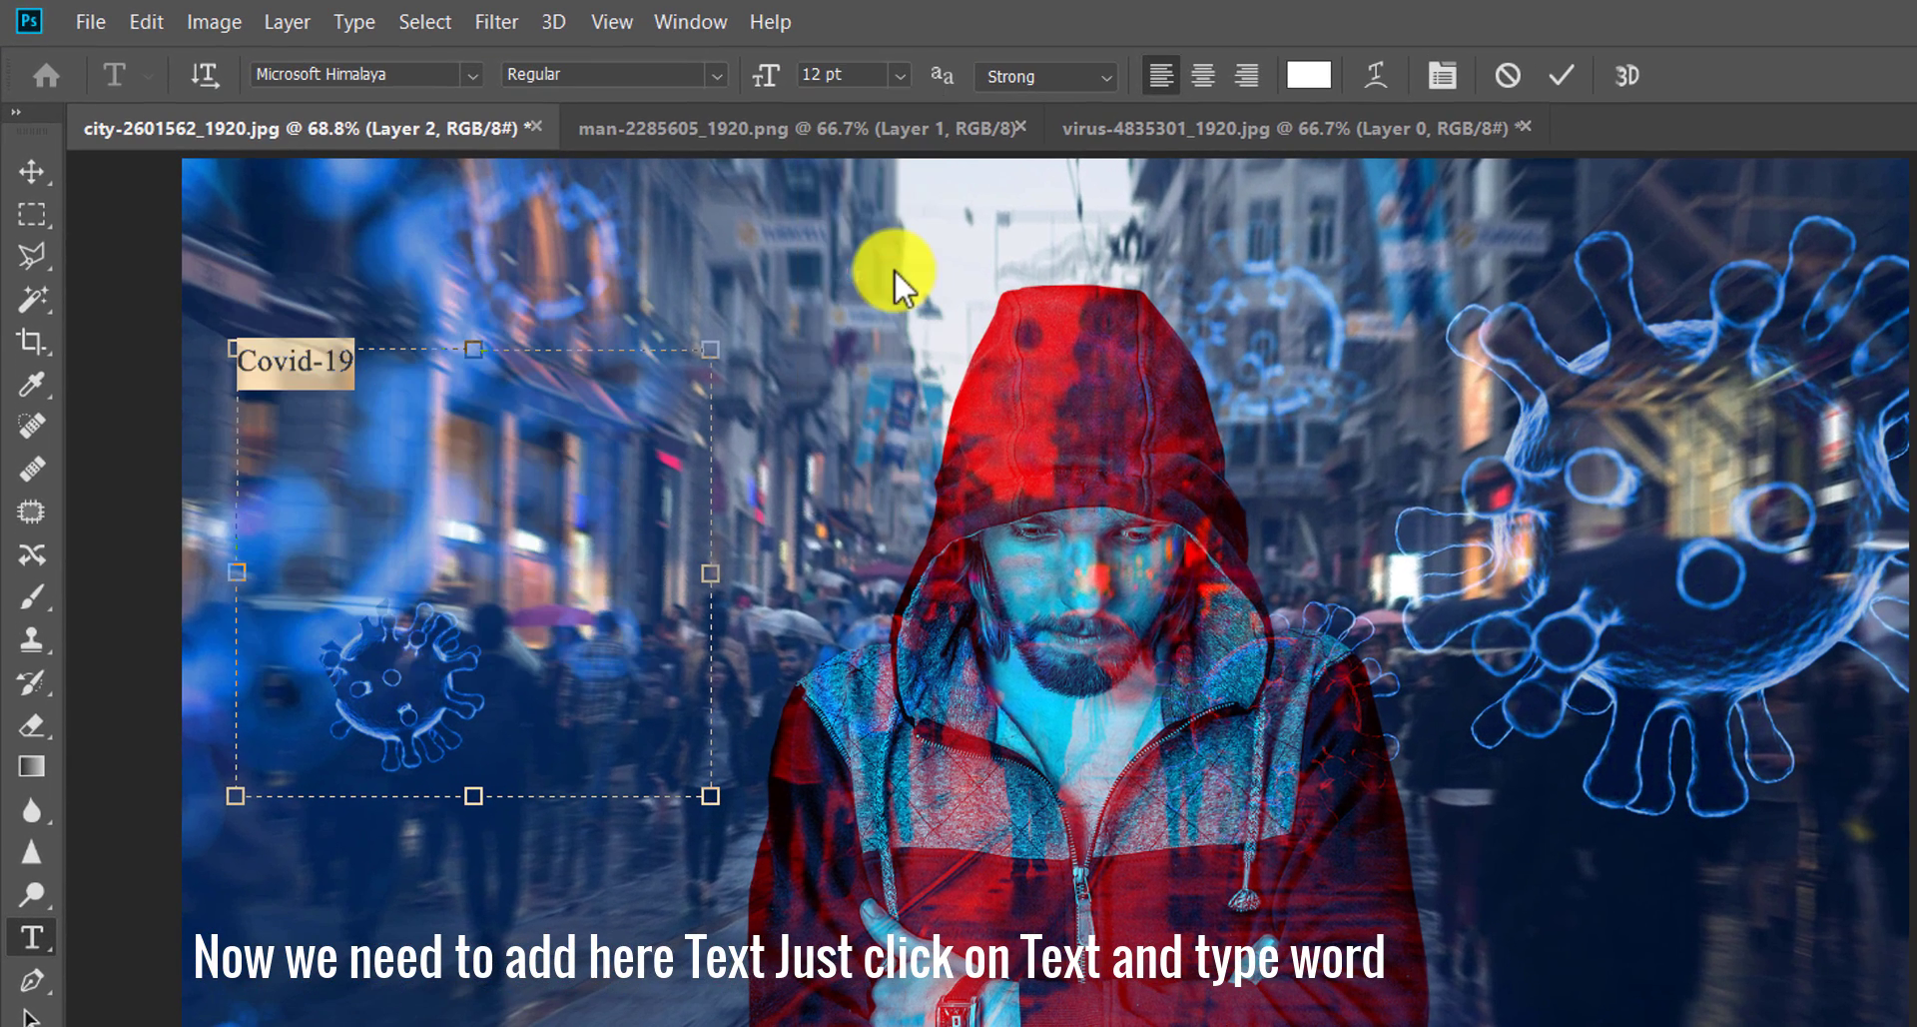
pyautogui.click(898, 76)
pyautogui.click(883, 374)
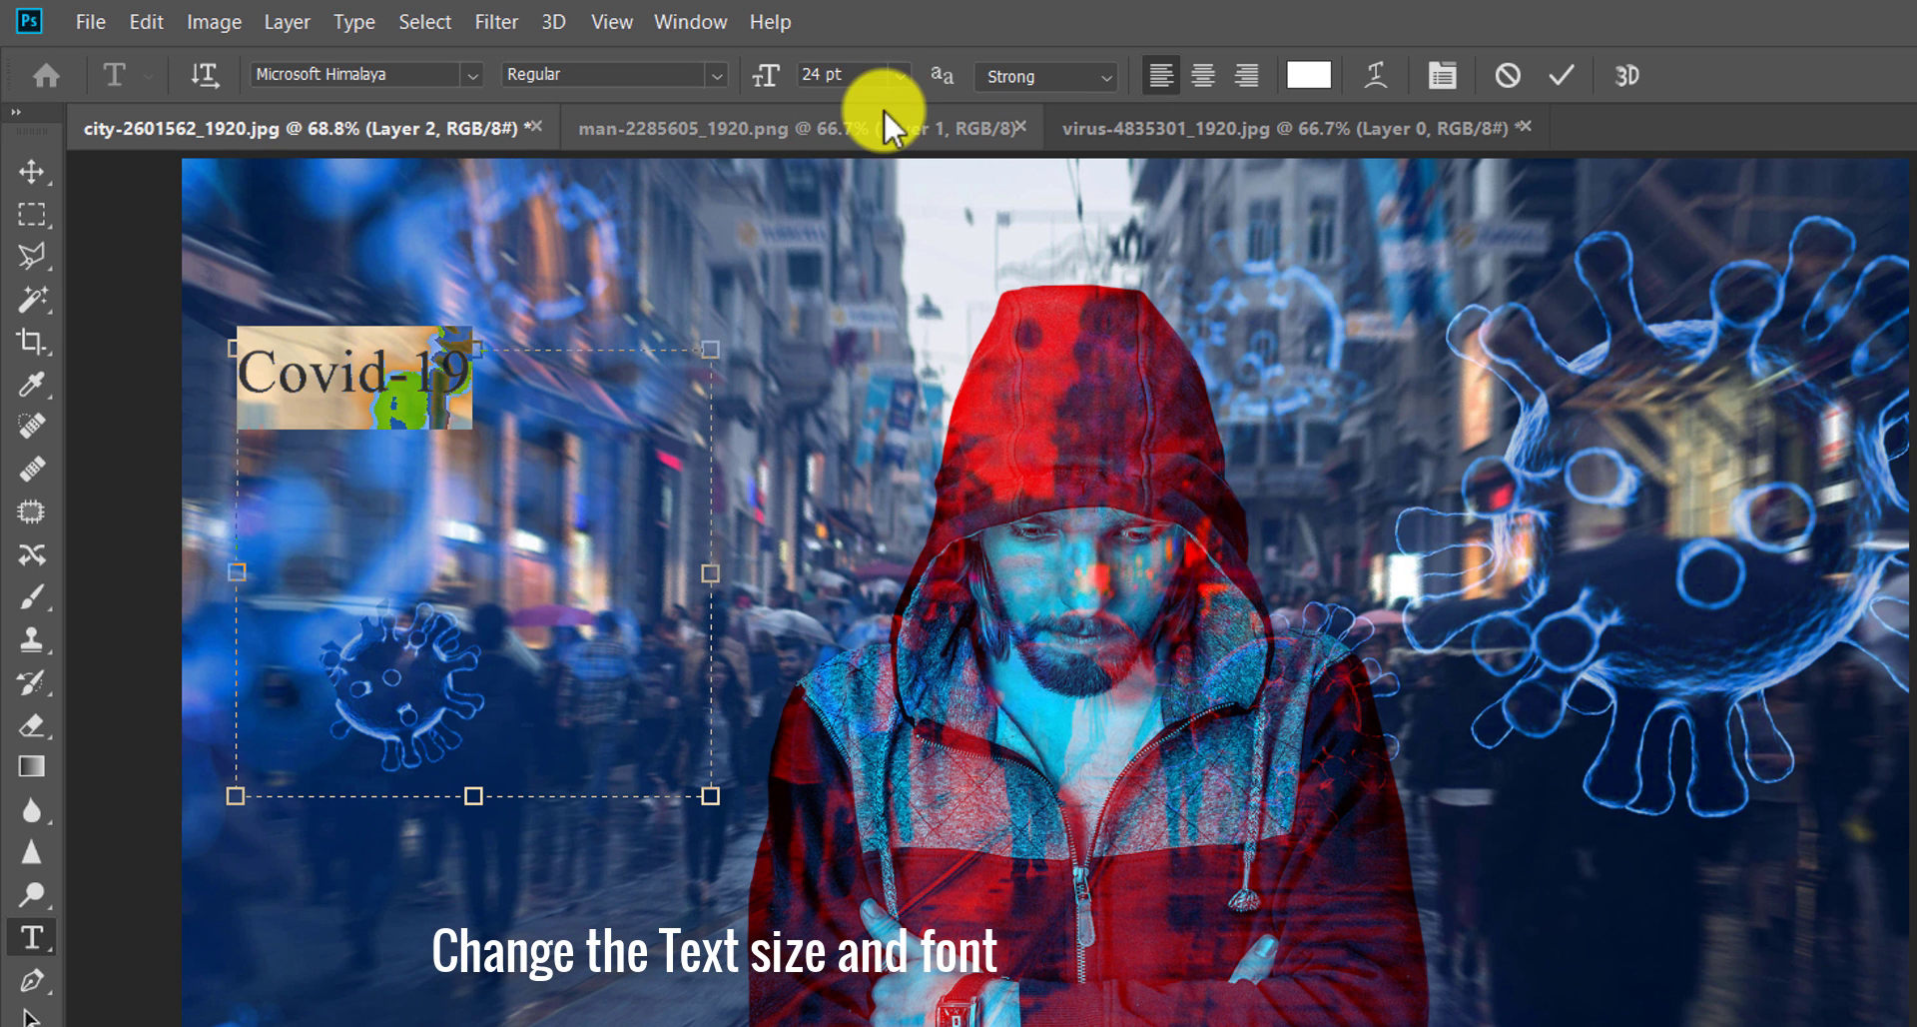
pyautogui.click(898, 76)
pyautogui.click(903, 446)
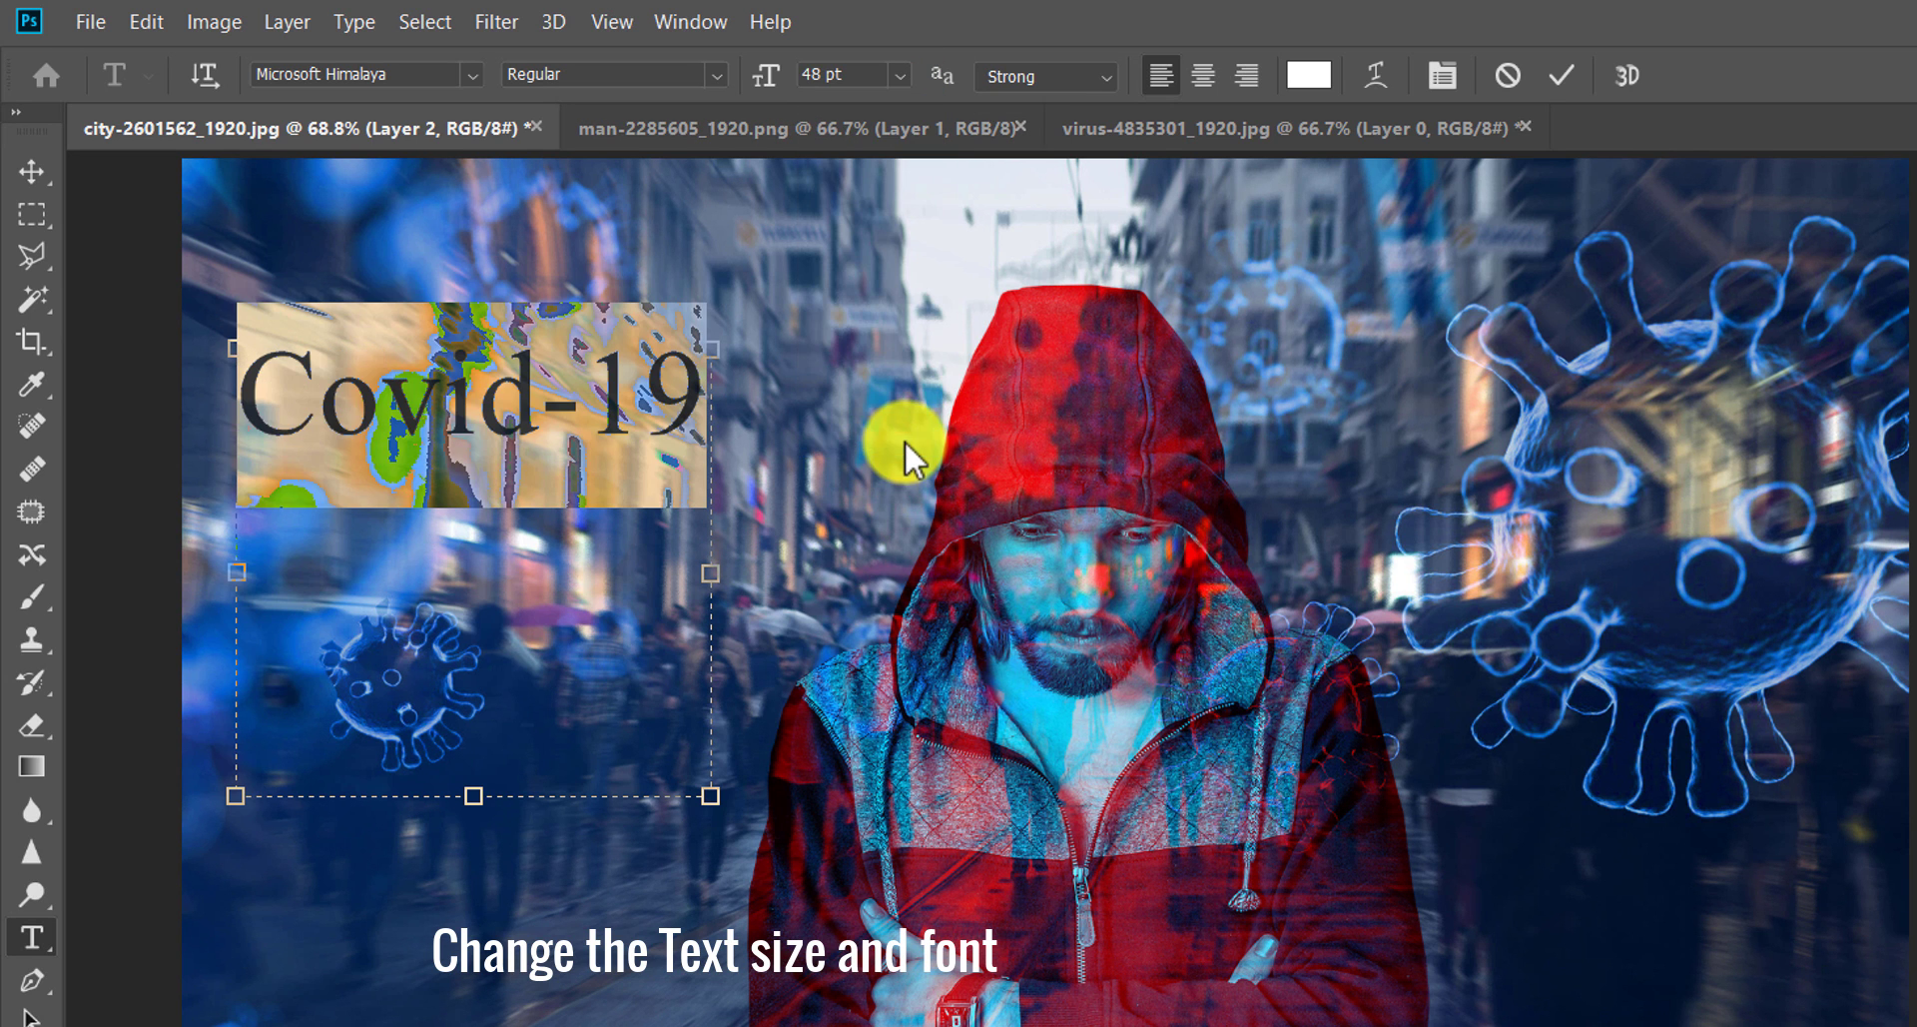
pyautogui.click(1554, 95)
# - Move the Covid-19 text layer to the top of the stack, unclipped above the man layer, and place the text over the large virus
pyautogui.click(30, 130)
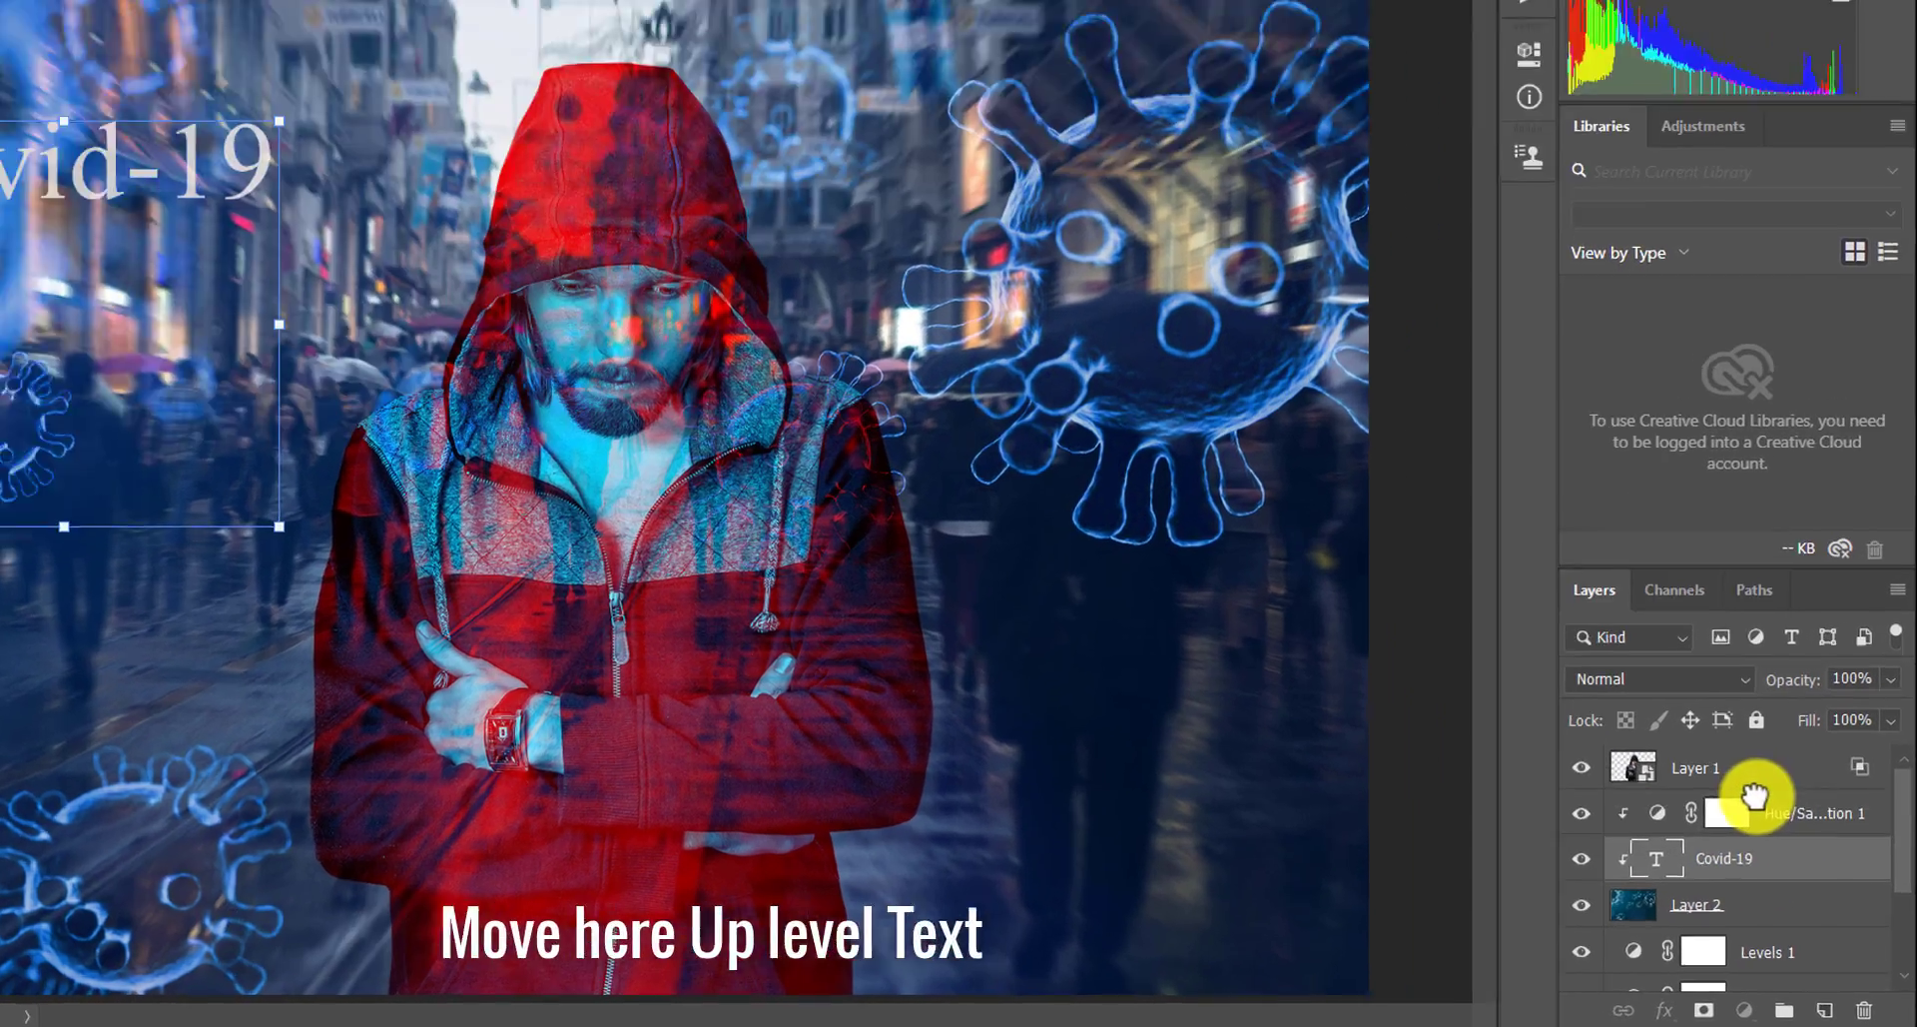
pyautogui.moveTo(1754, 796); pyautogui.dragTo(1752, 799)
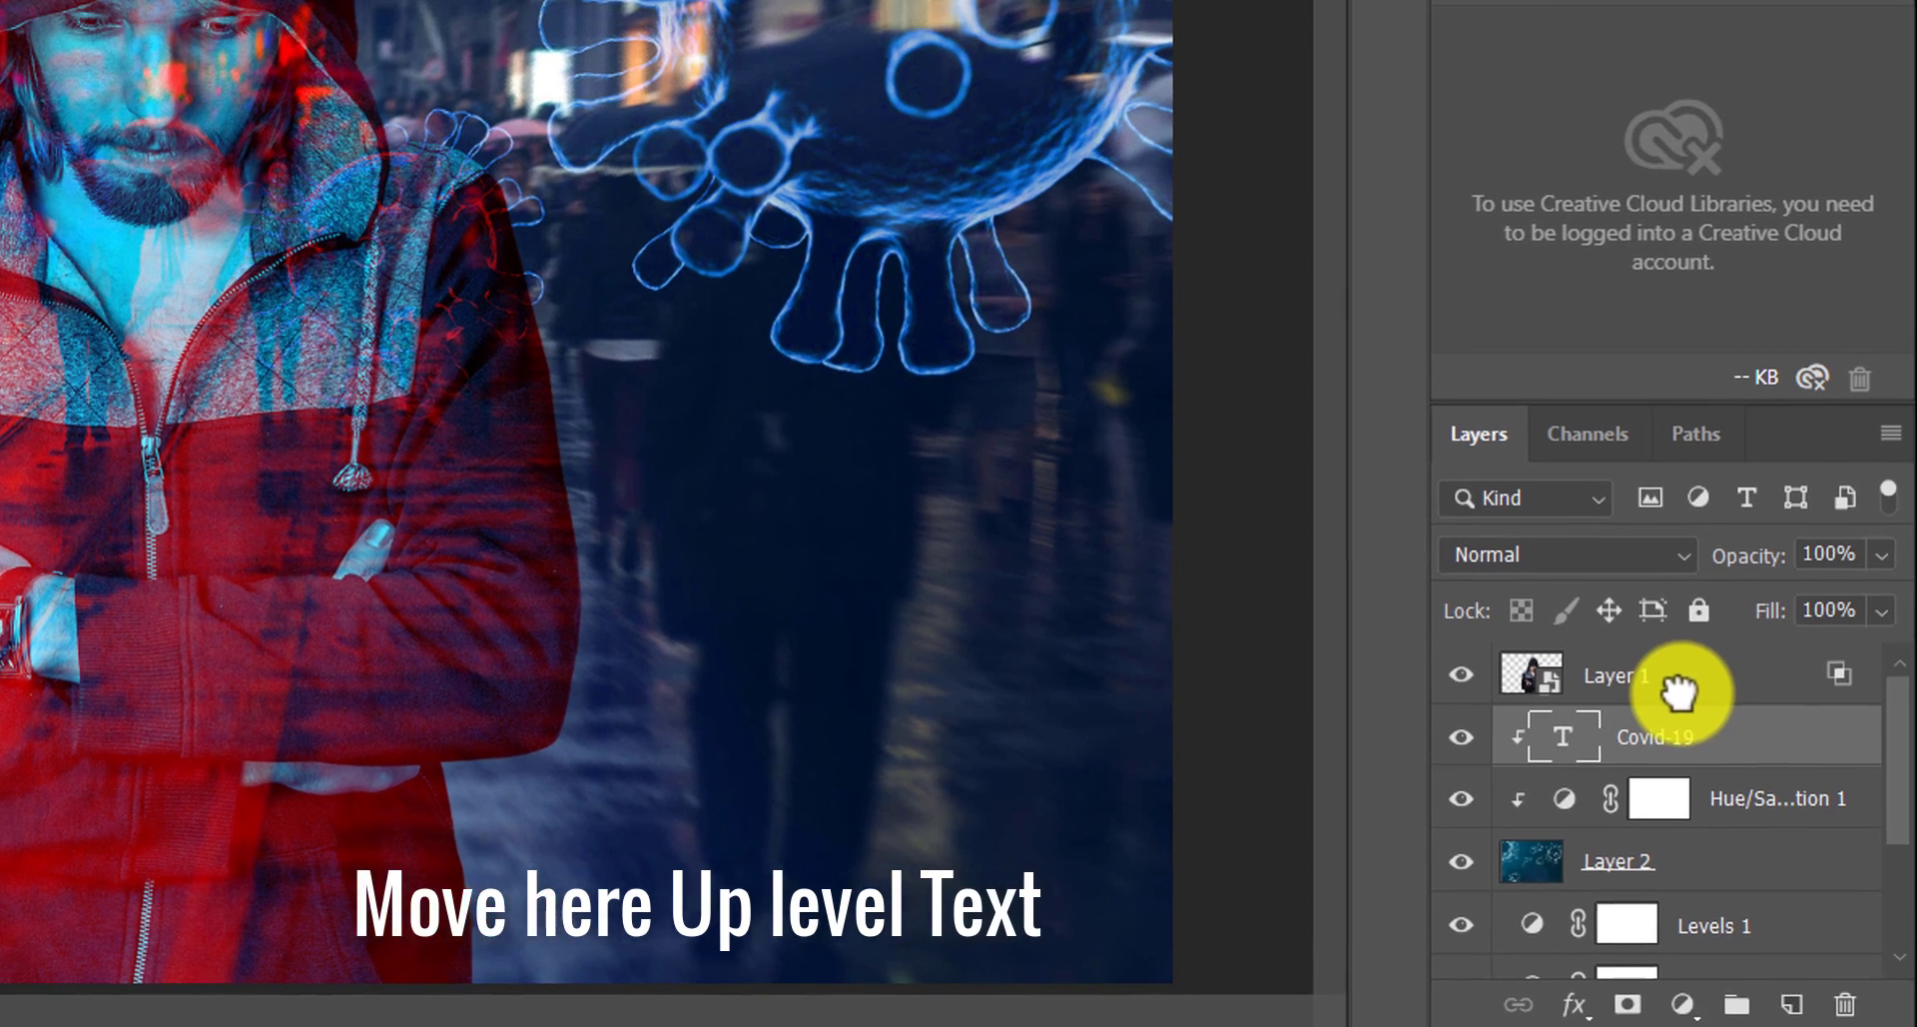
pyautogui.moveTo(1690, 697); pyautogui.dragTo(1707, 774)
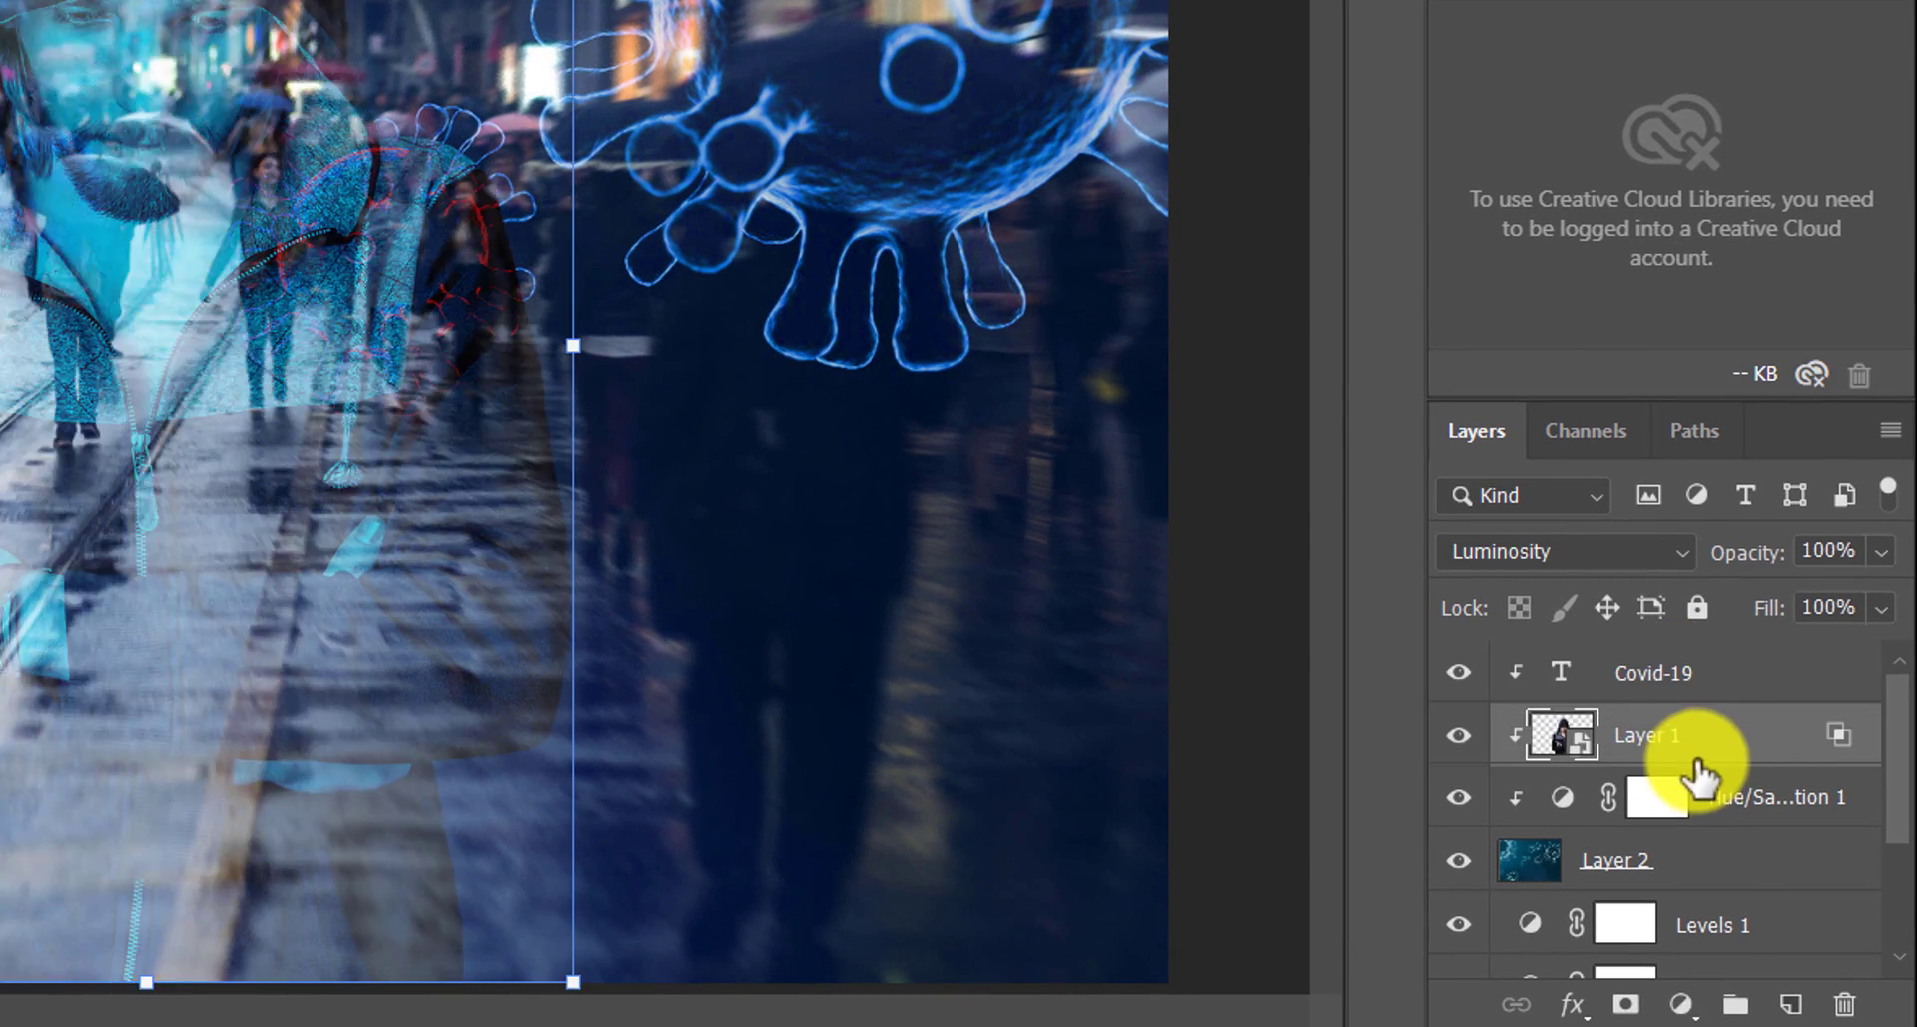
# - Change the Covid-19 text's font to Oswald and set its size to 36 pt, trying 24 pt and 30 pt first
pyautogui.doubleClick(1561, 672)
pyautogui.click(361, 57)
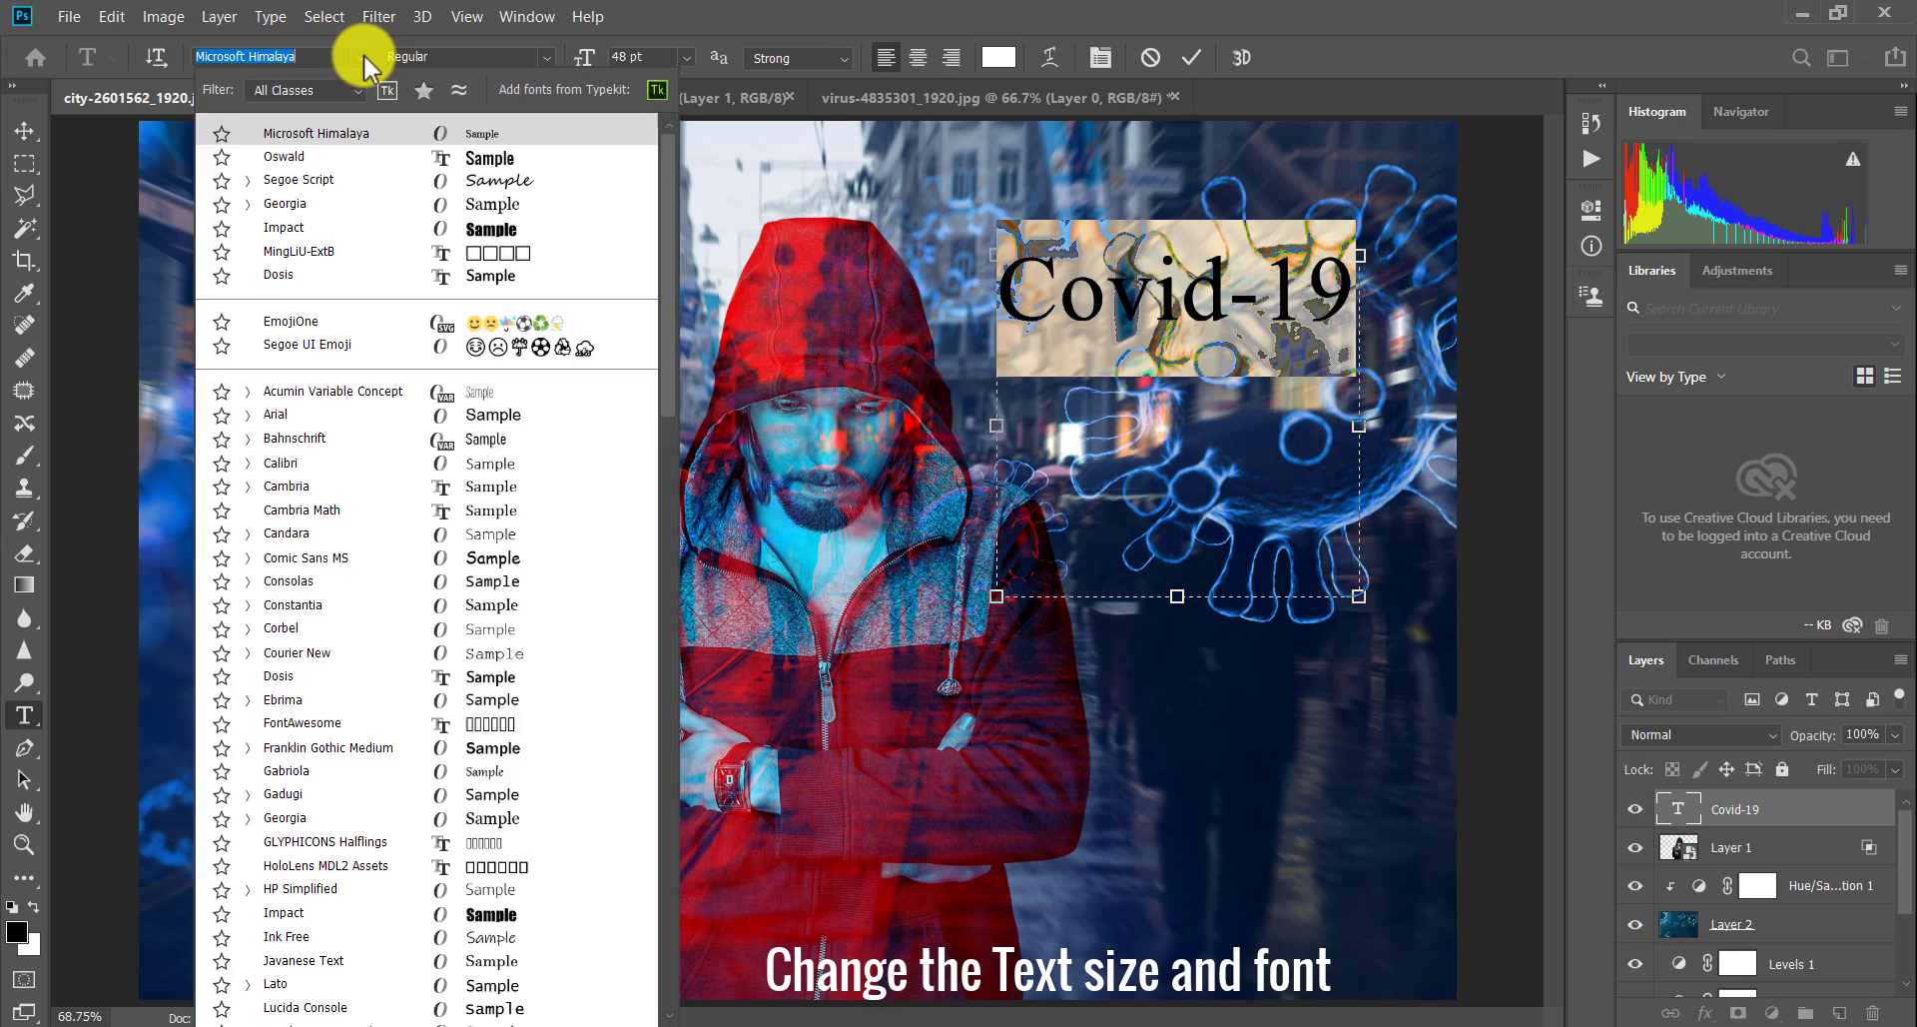
pyautogui.click(340, 158)
pyautogui.click(686, 57)
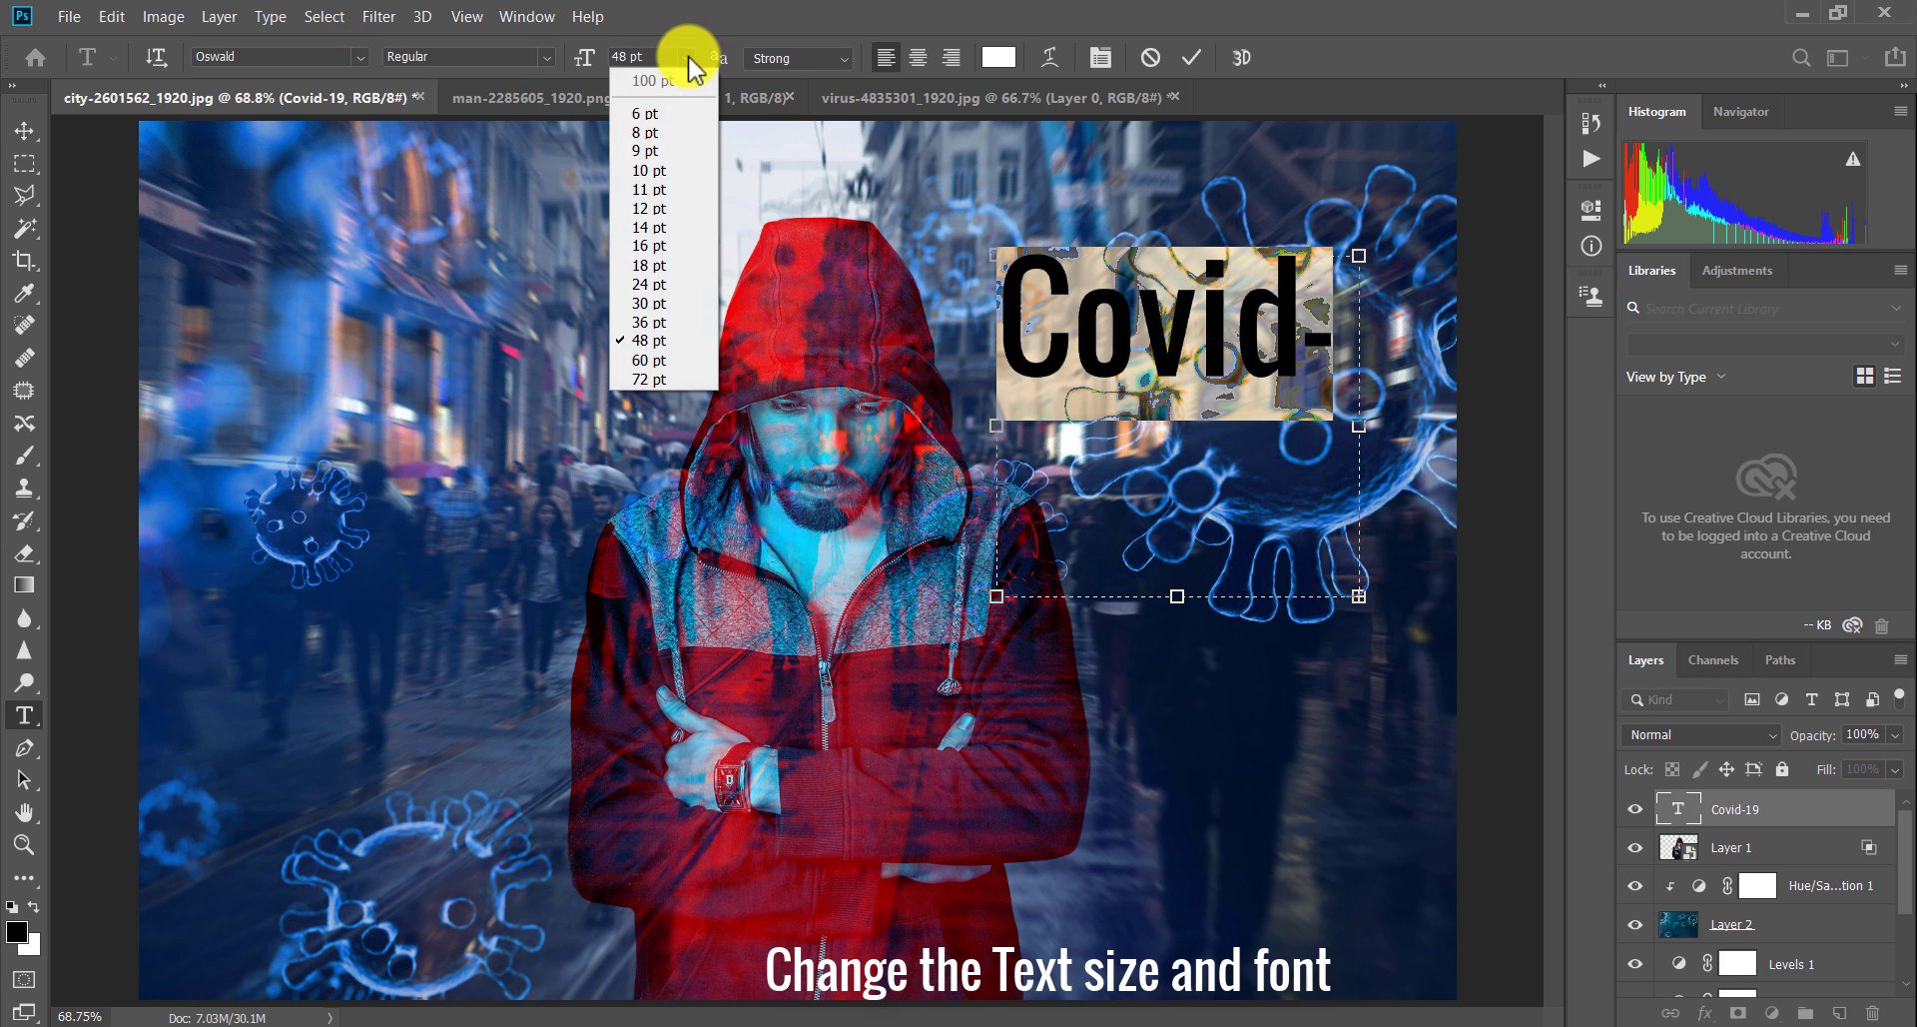
pyautogui.click(679, 285)
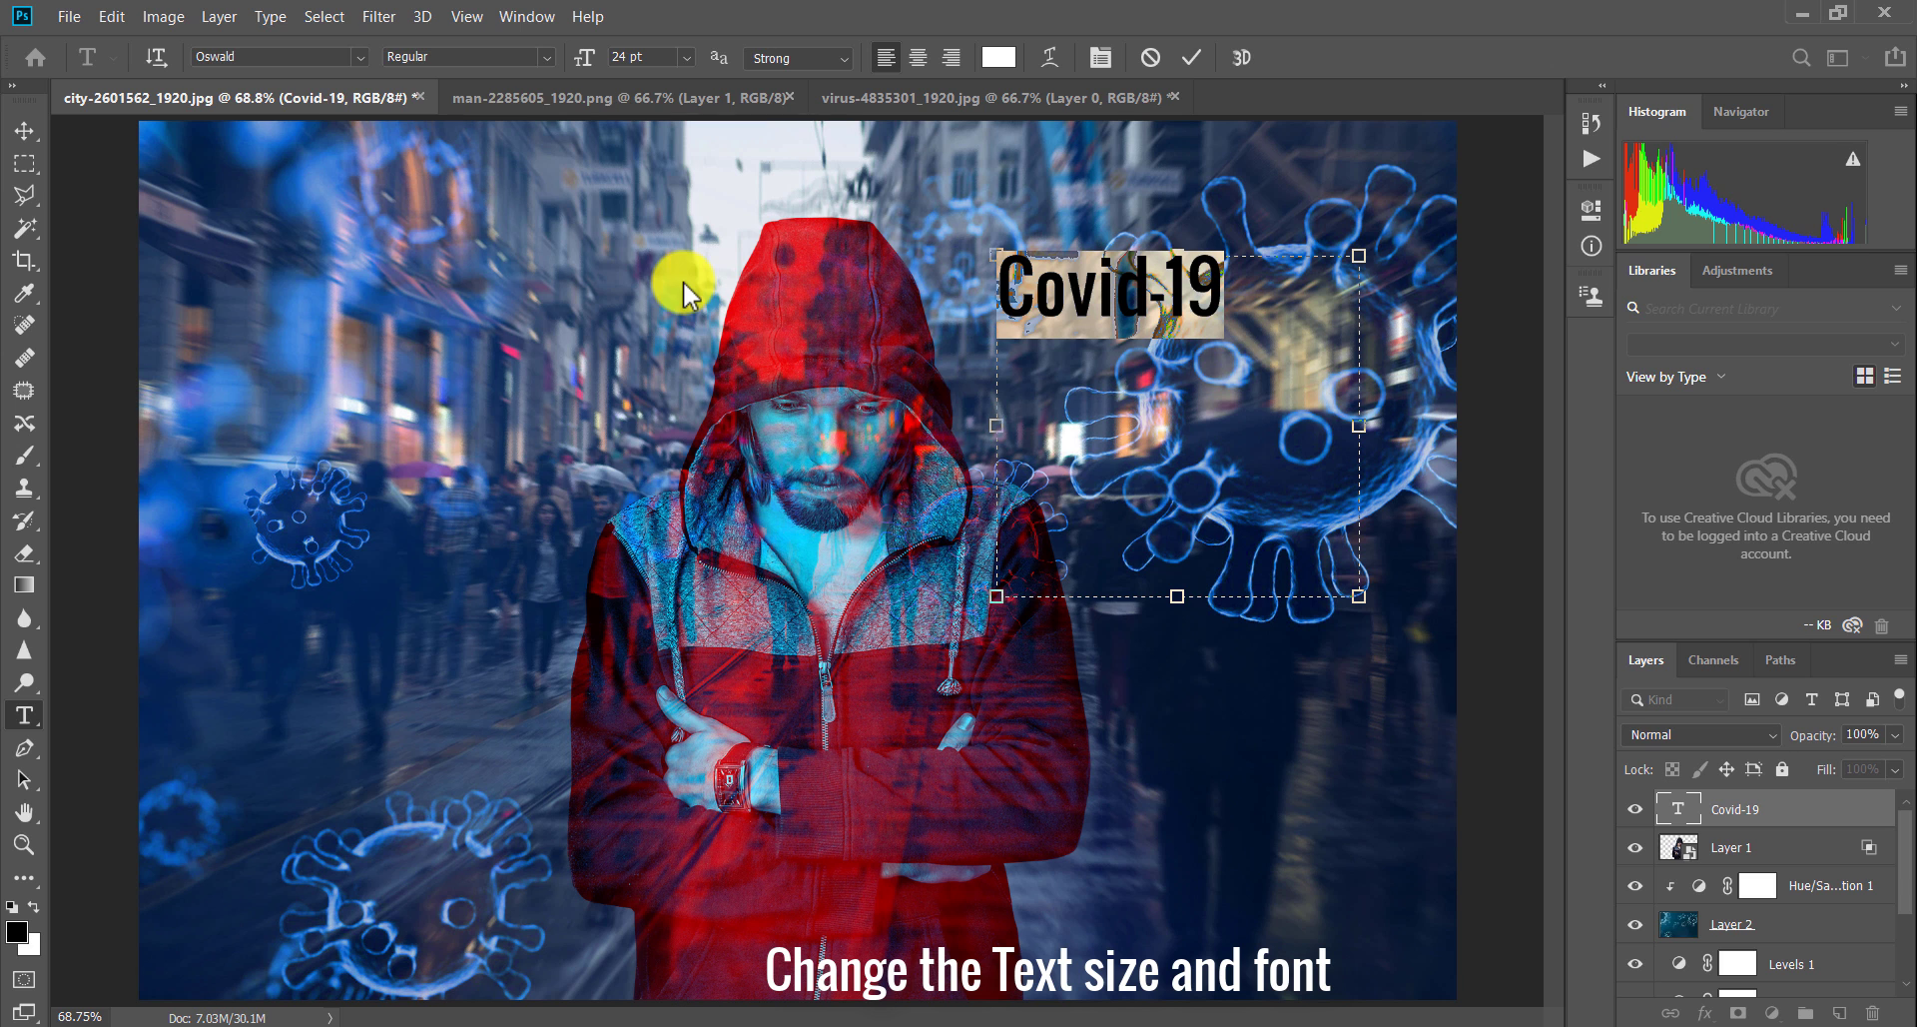
pyautogui.click(686, 57)
pyautogui.click(667, 302)
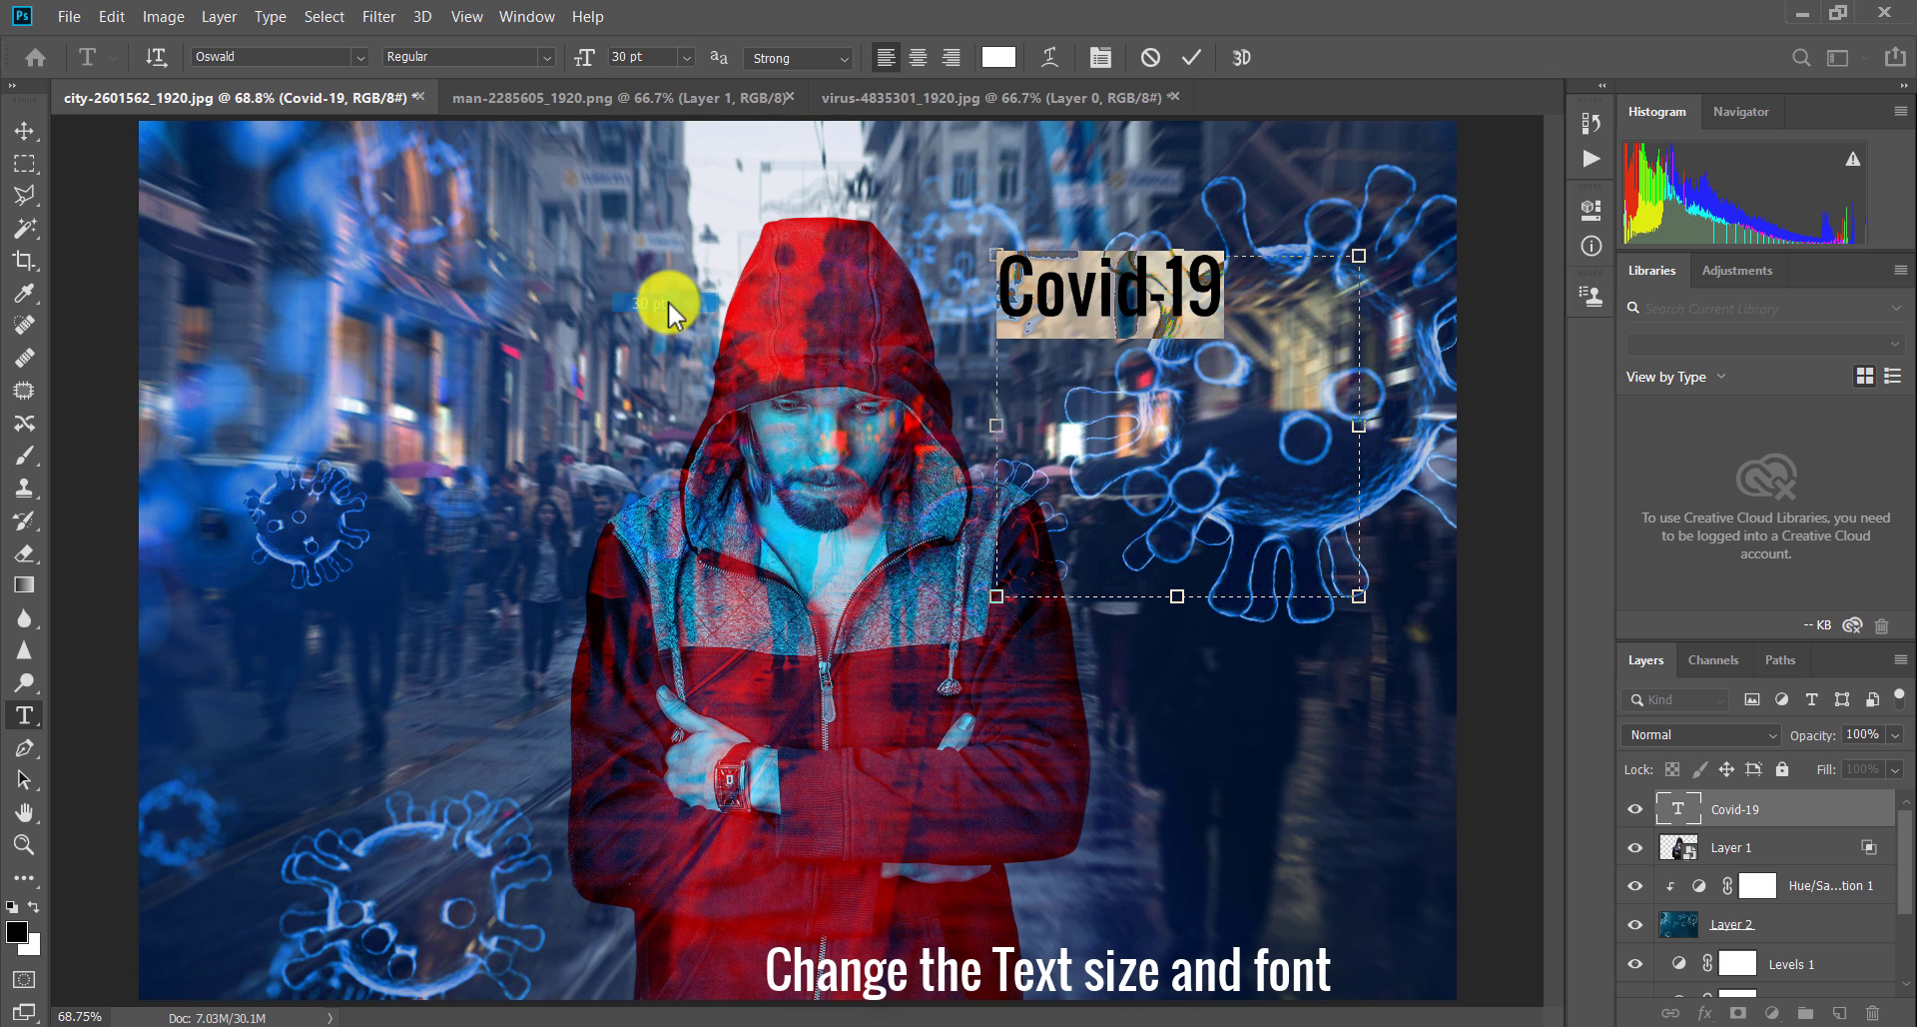
pyautogui.click(686, 56)
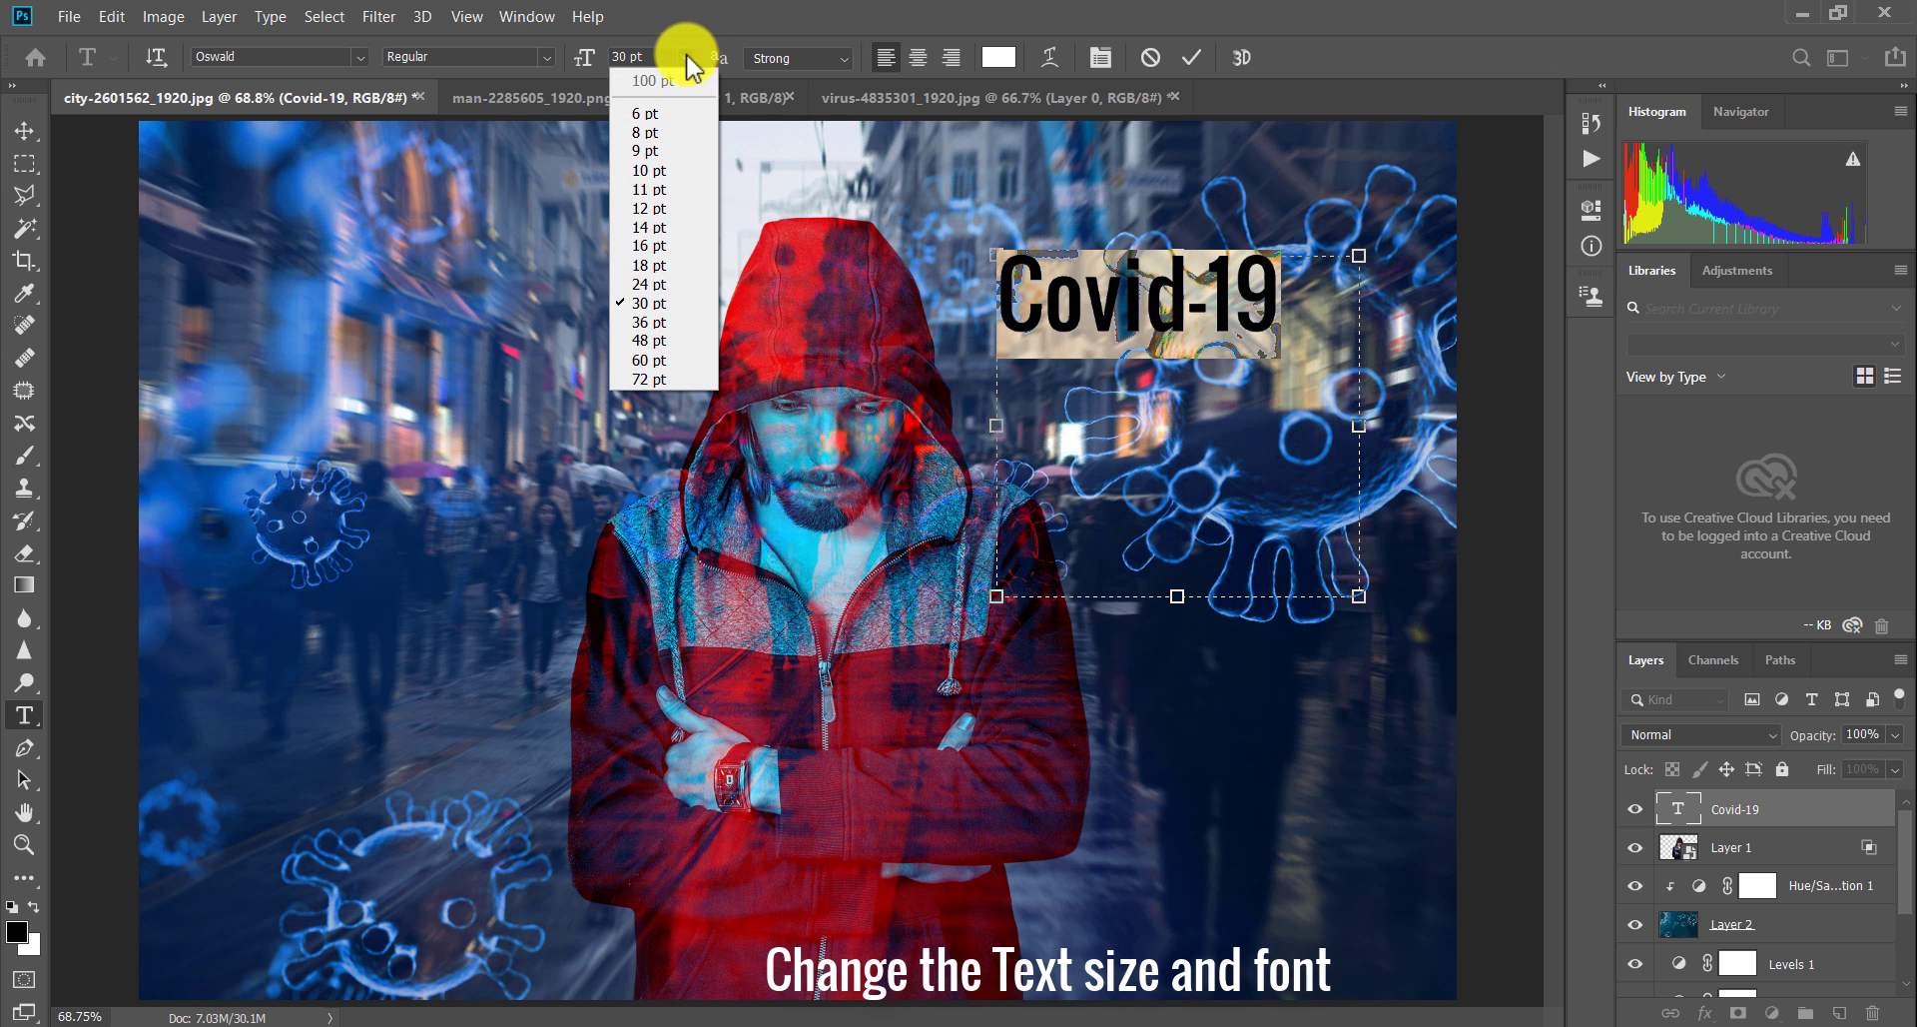
pyautogui.click(667, 322)
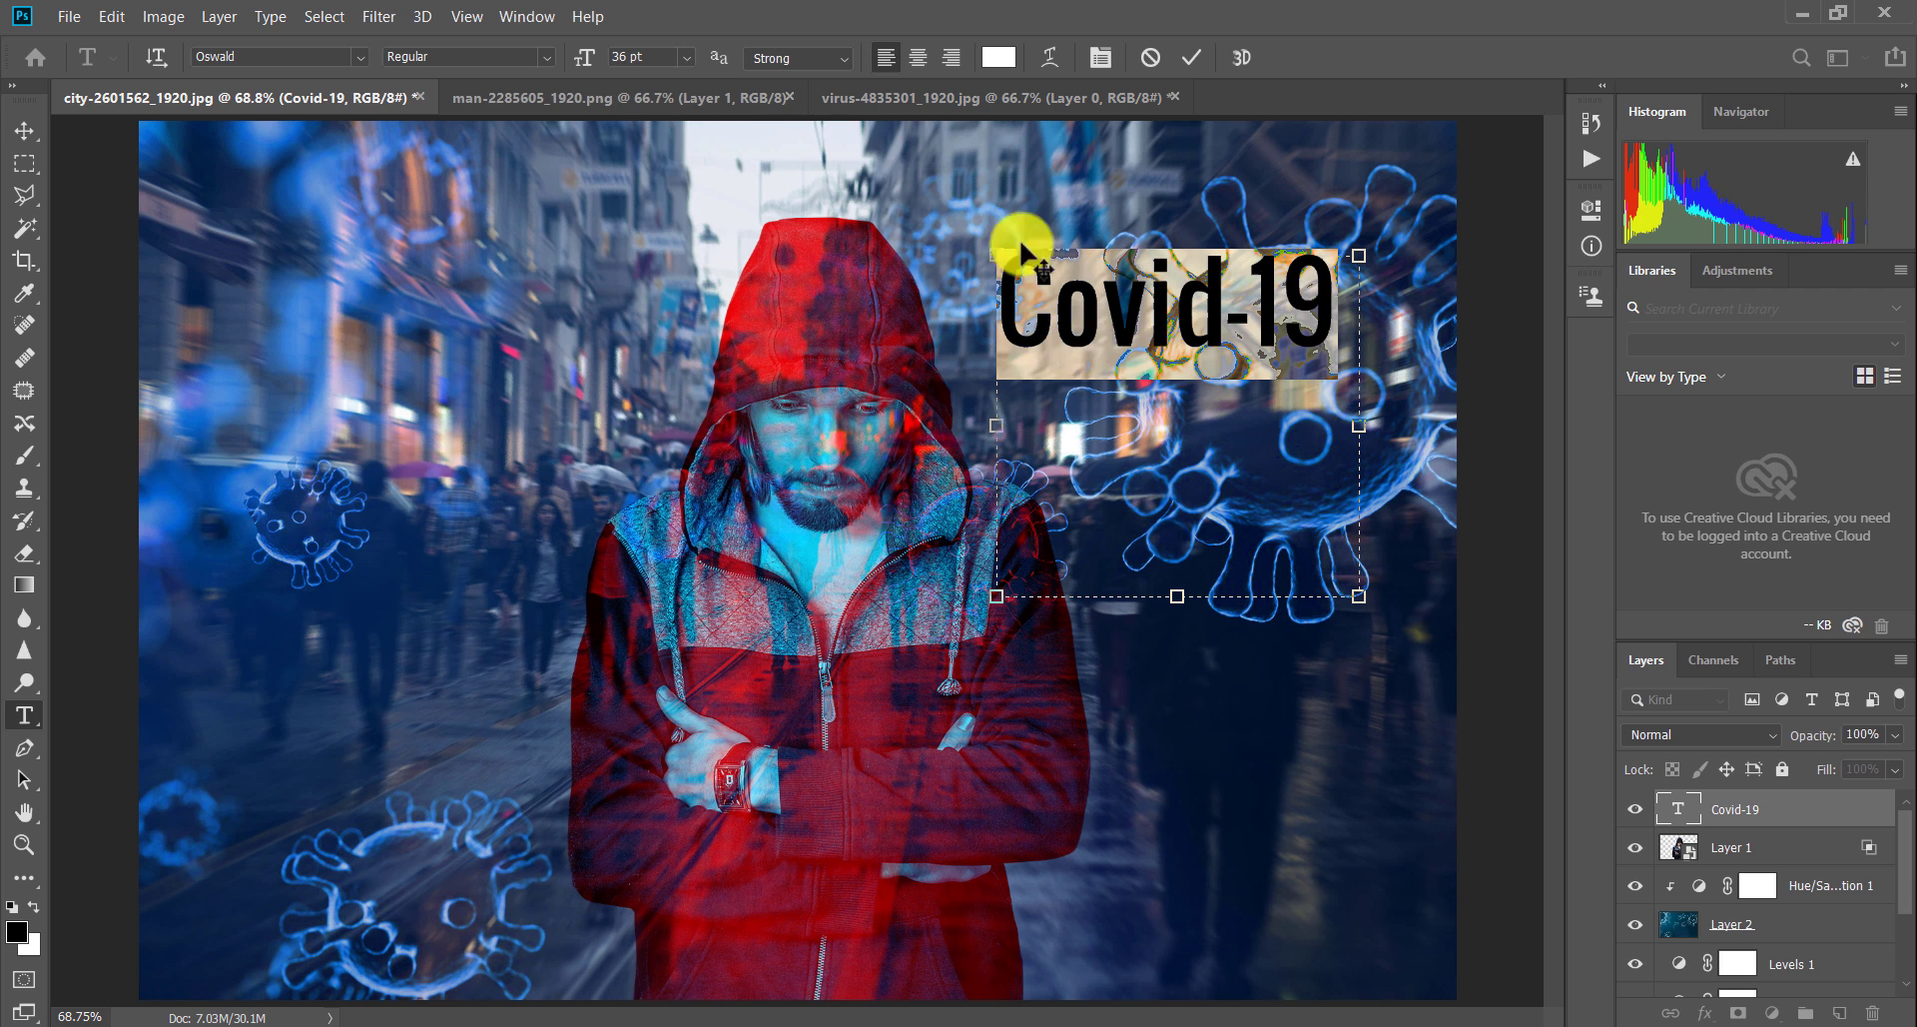
pyautogui.click(1191, 62)
# - Move the Covid-19 text onto the street beside the man's folded arms, above the lower-left virus
pyautogui.press('v')
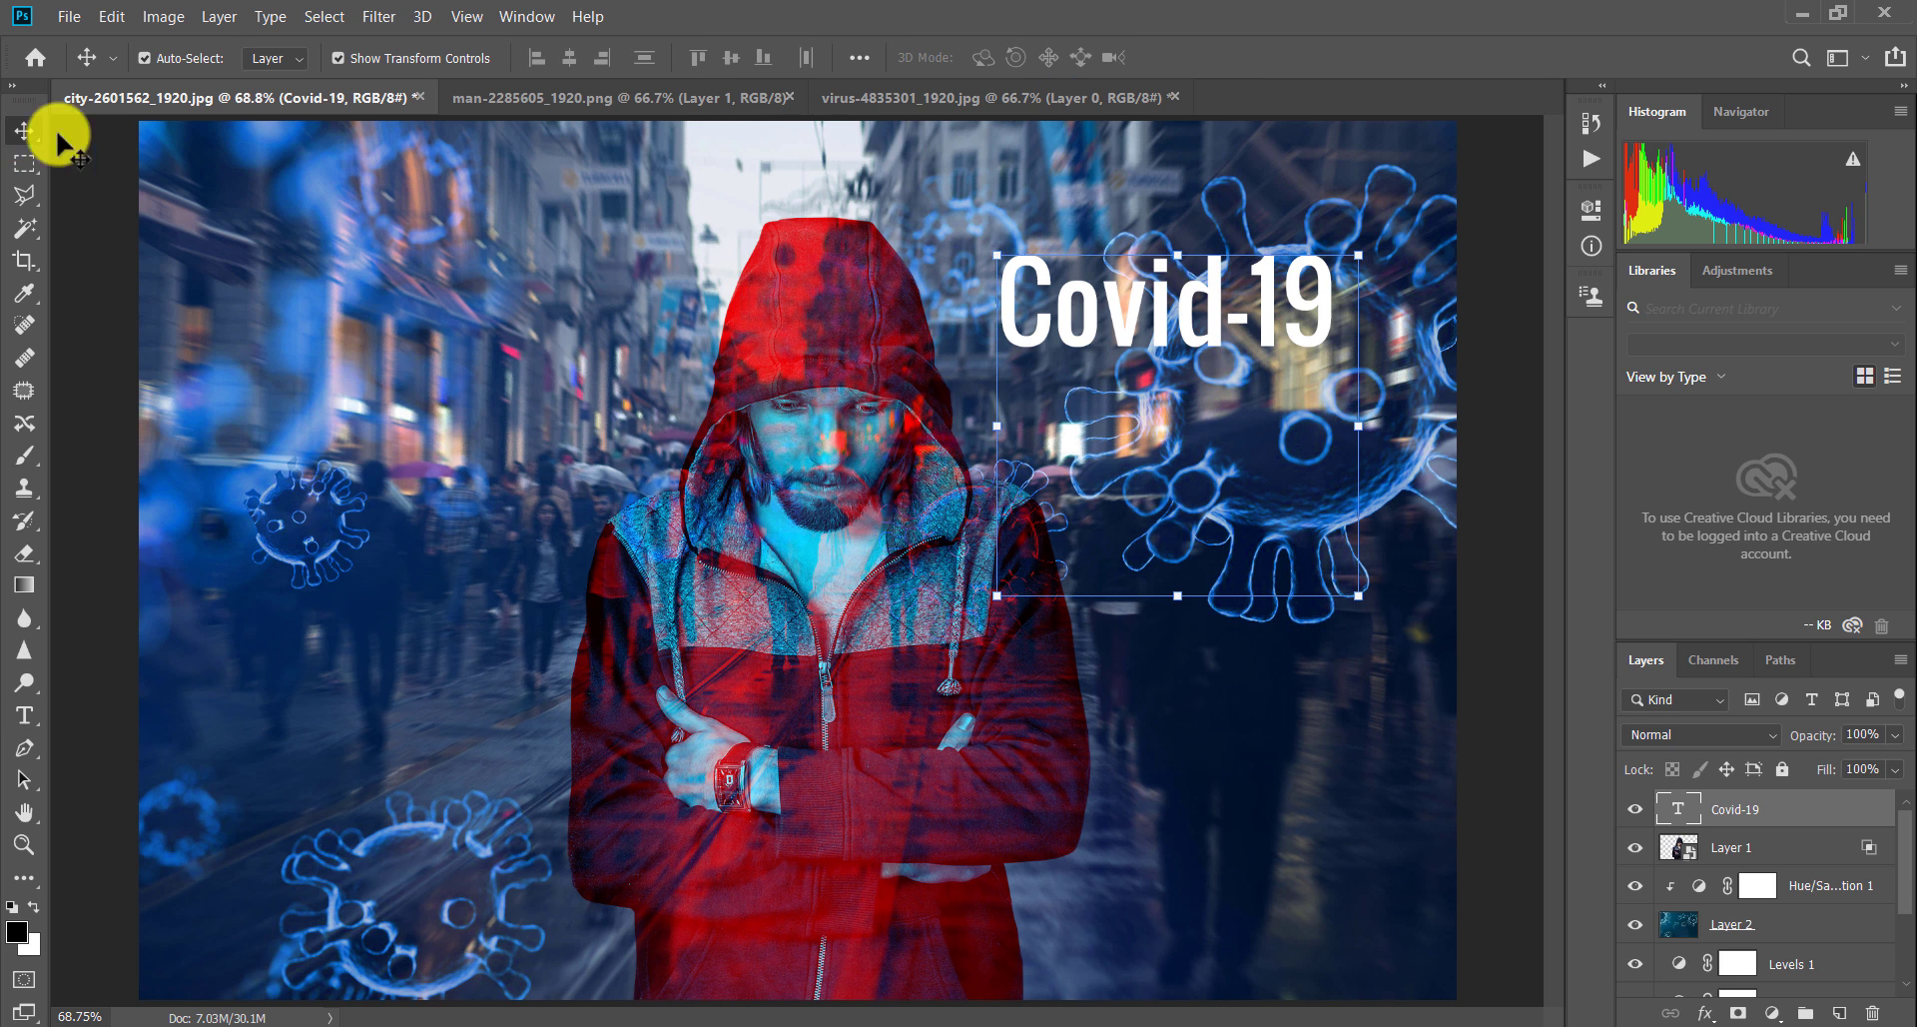
pyautogui.click(185, 205)
# - Save the poster as a layered Photoshop file named "Covid 19 ph" with Maximize Compatibility on
pyautogui.click(69, 16)
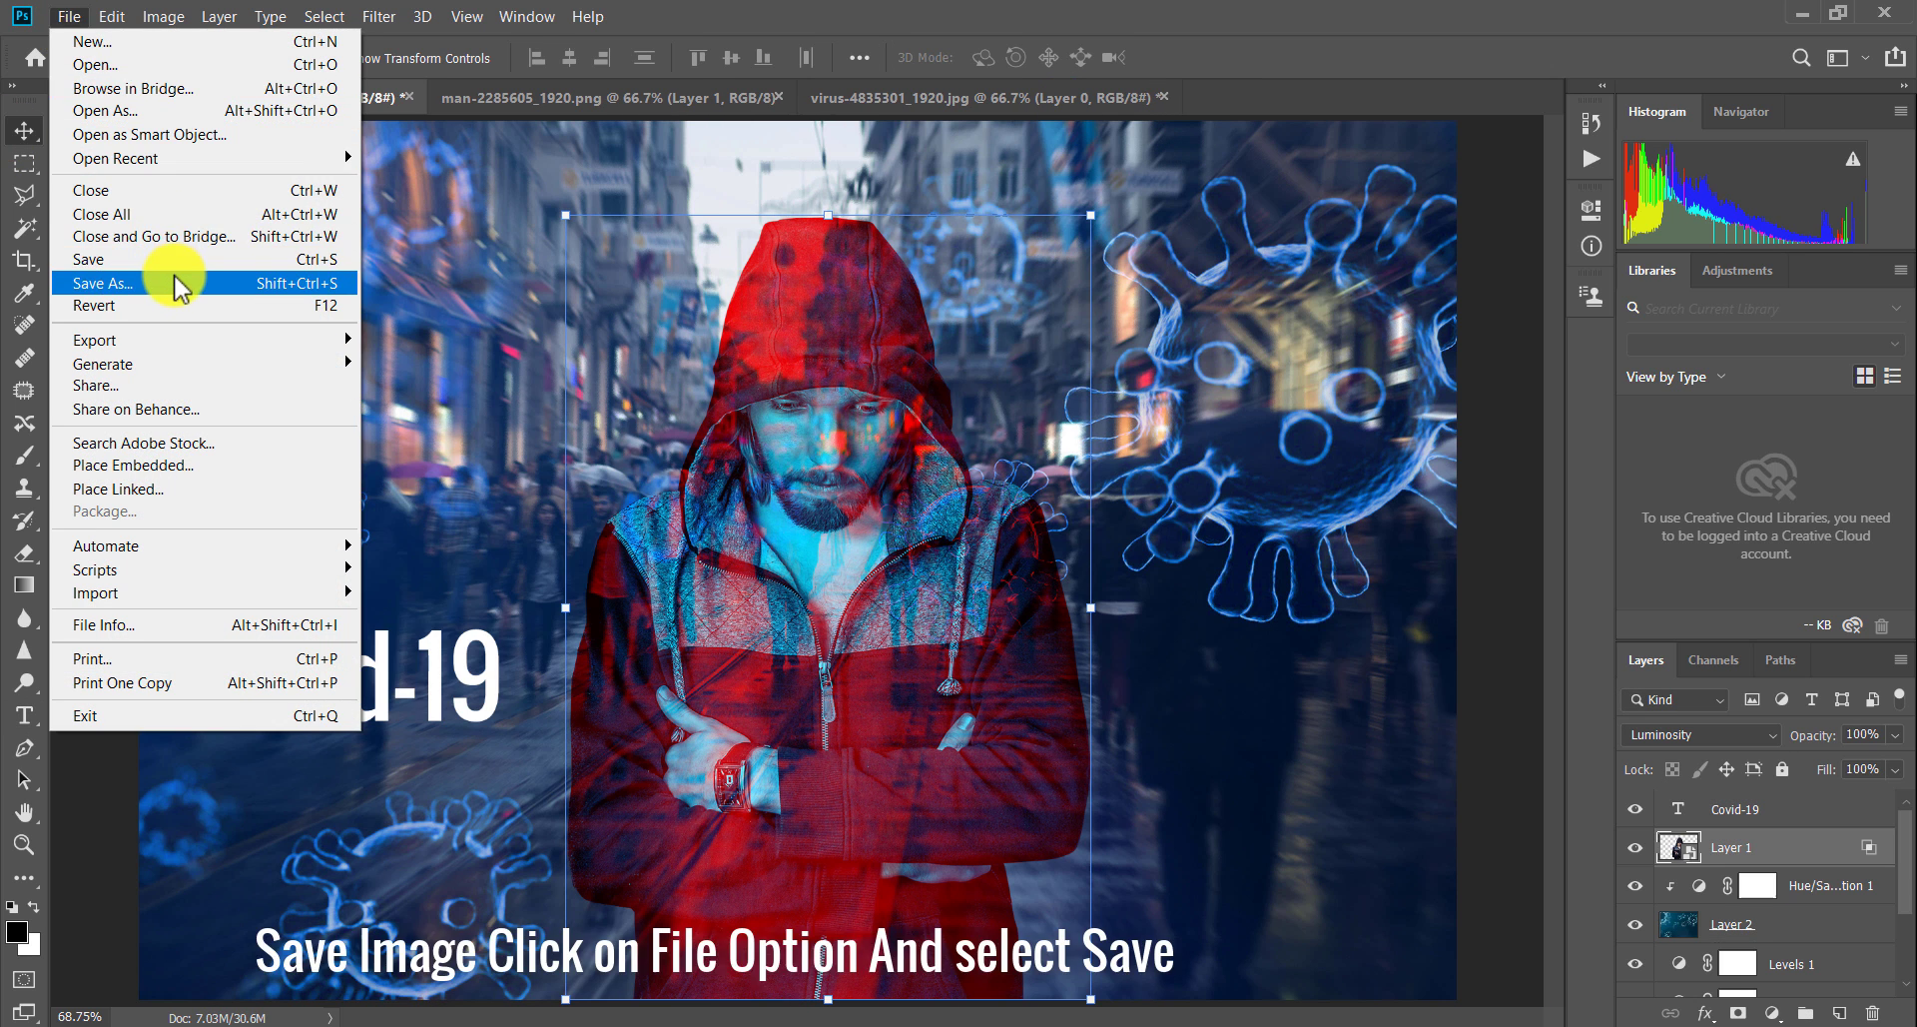
pyautogui.click(174, 283)
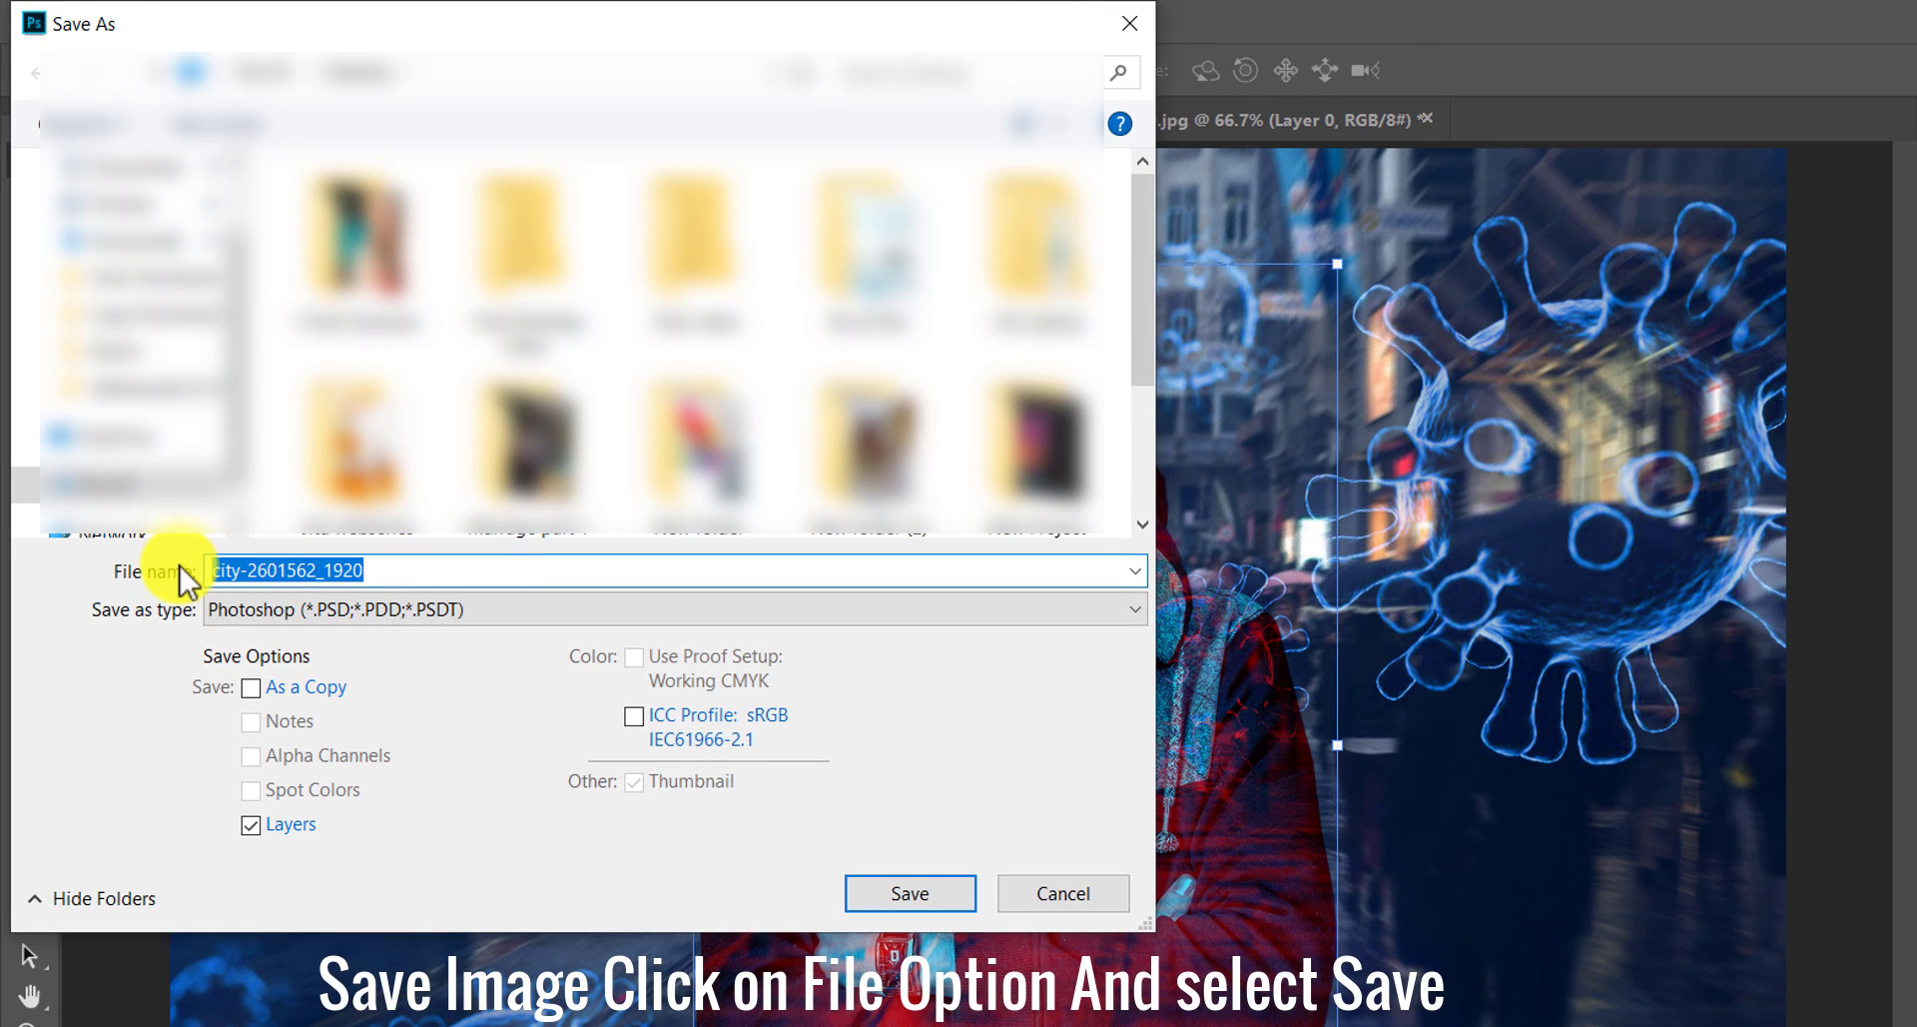
pyautogui.write('Covid')
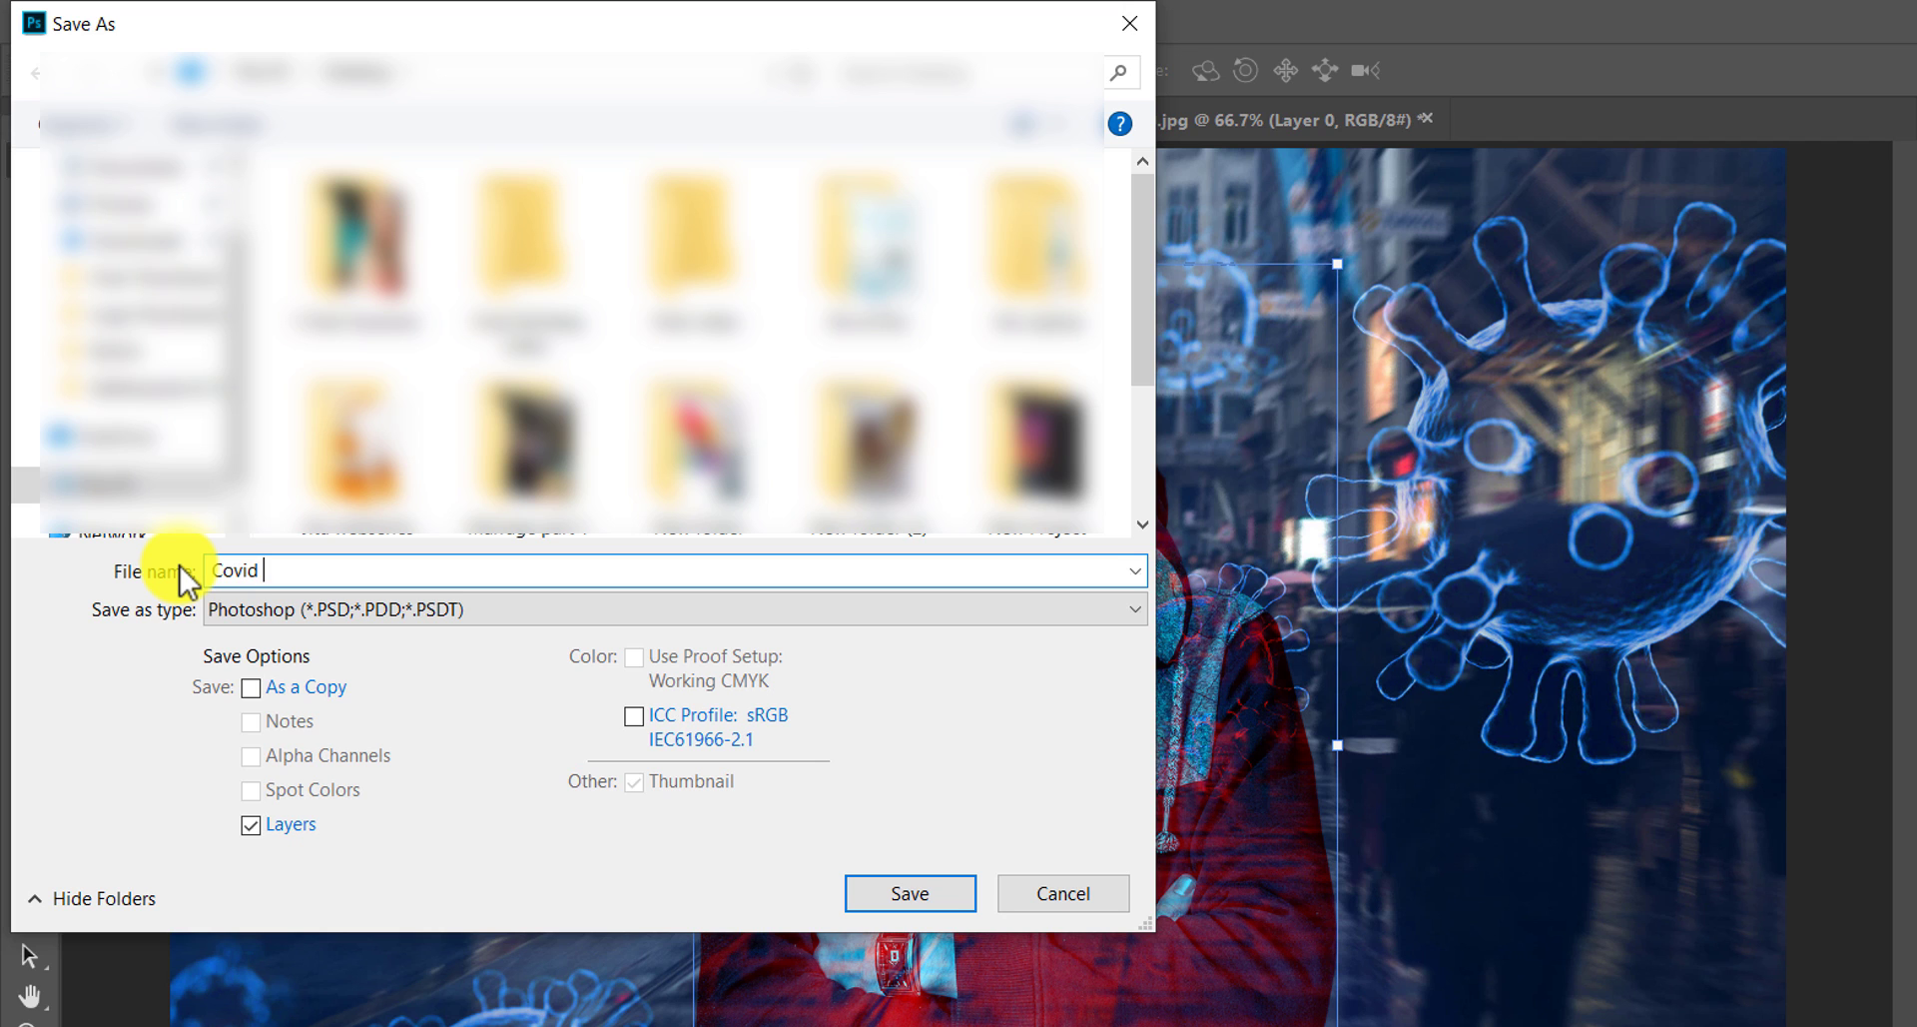
pyautogui.write(' 19 ph')
pyautogui.press('Tab')
pyautogui.click(948, 889)
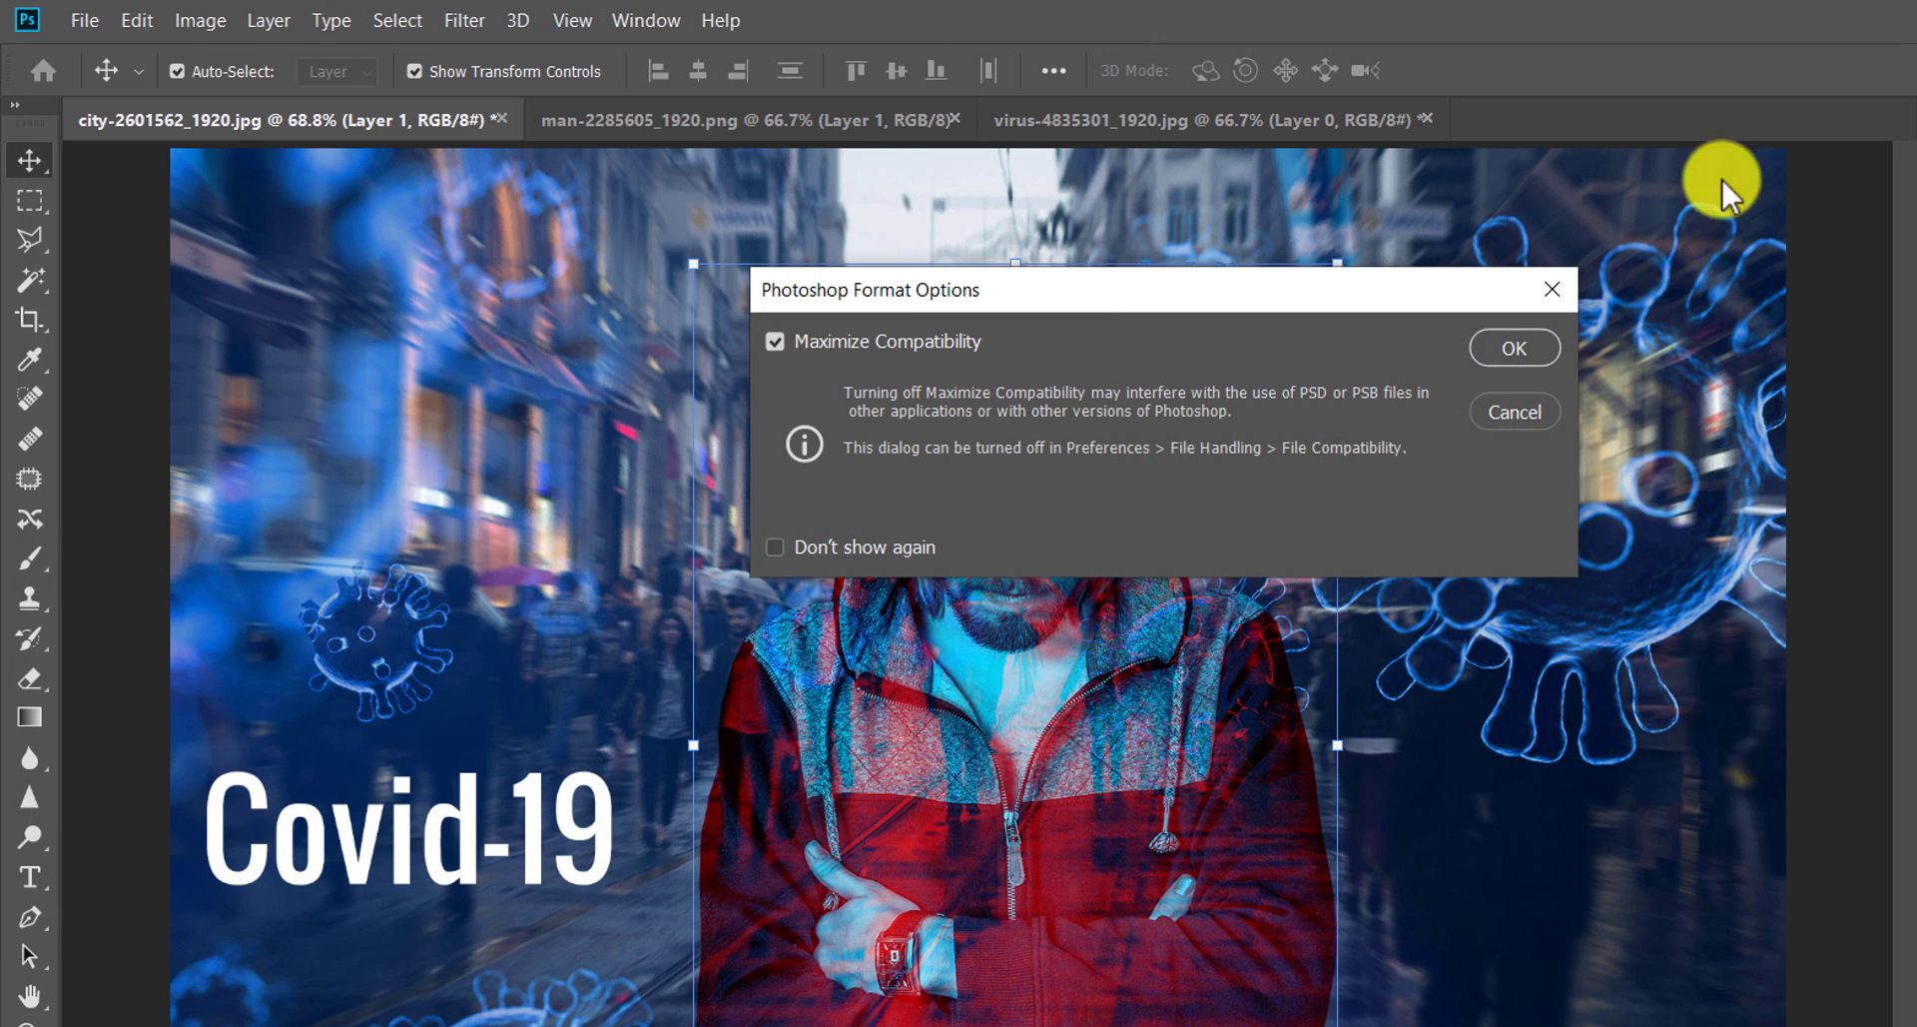
pyautogui.click(1484, 353)
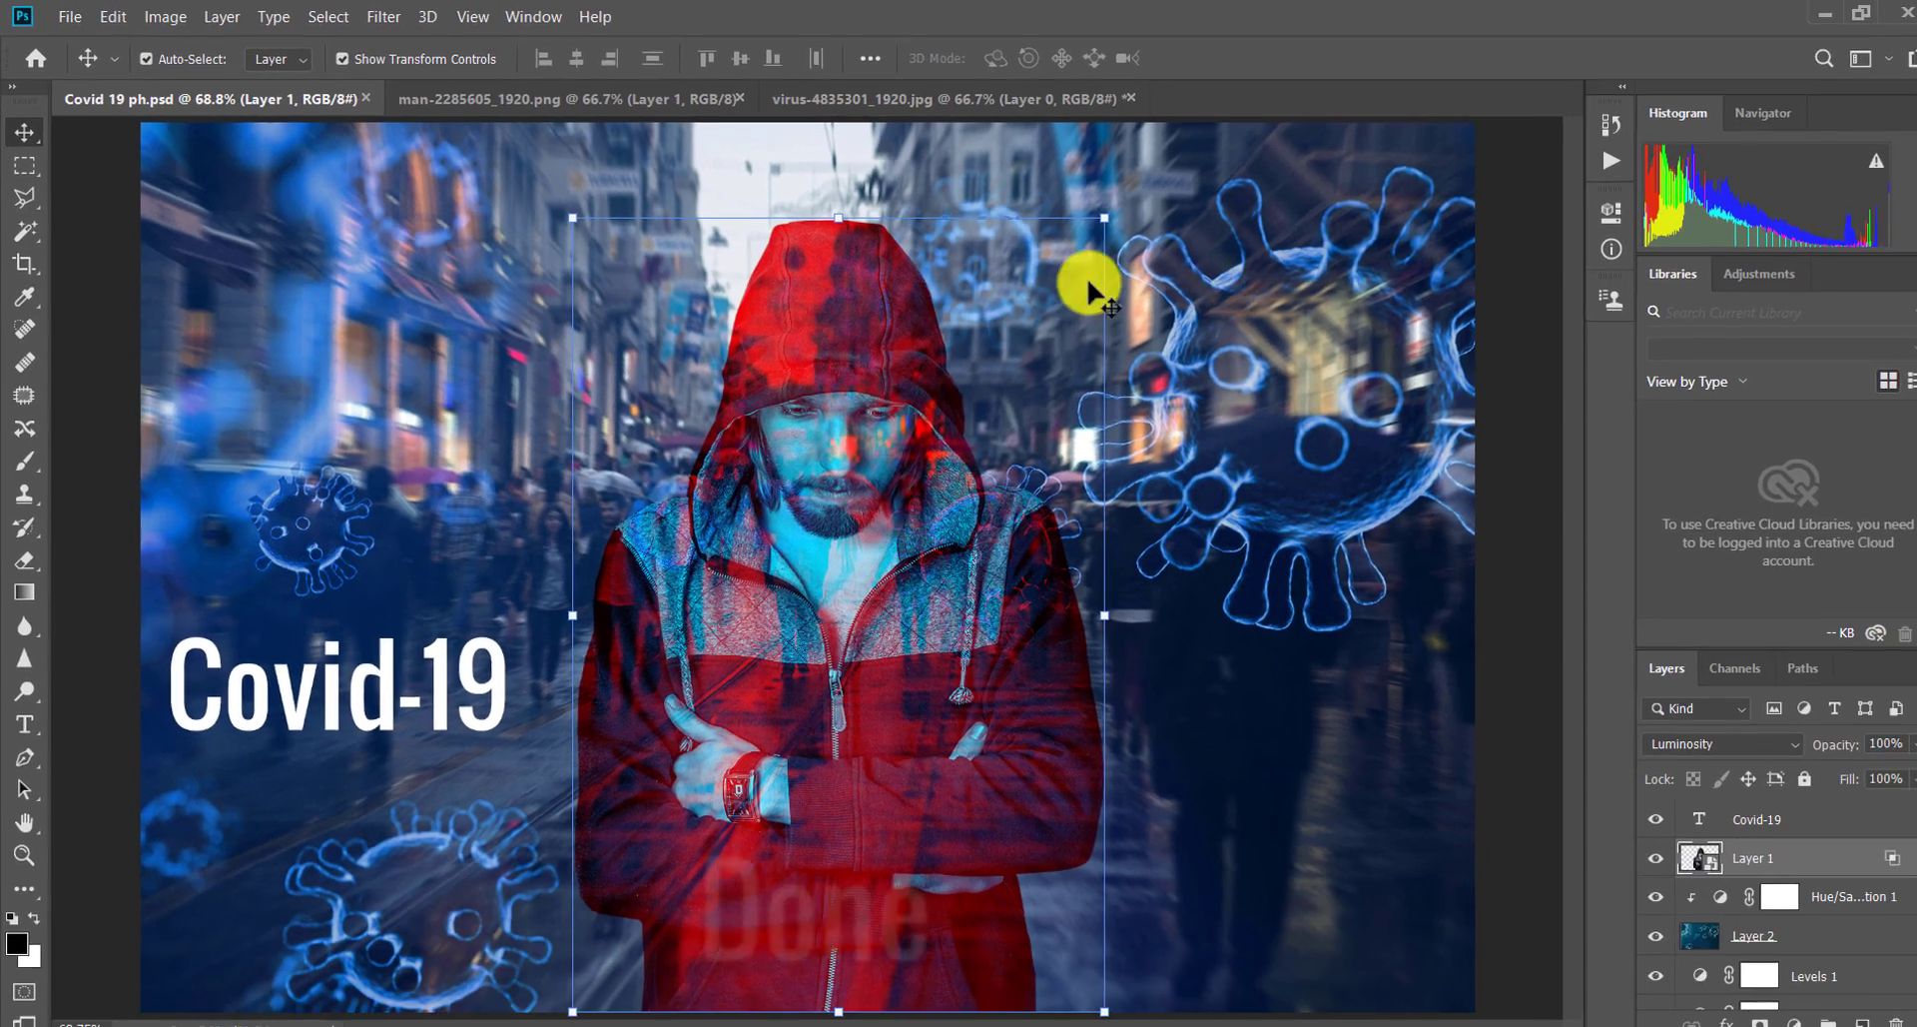
pyautogui.click(1176, 200)
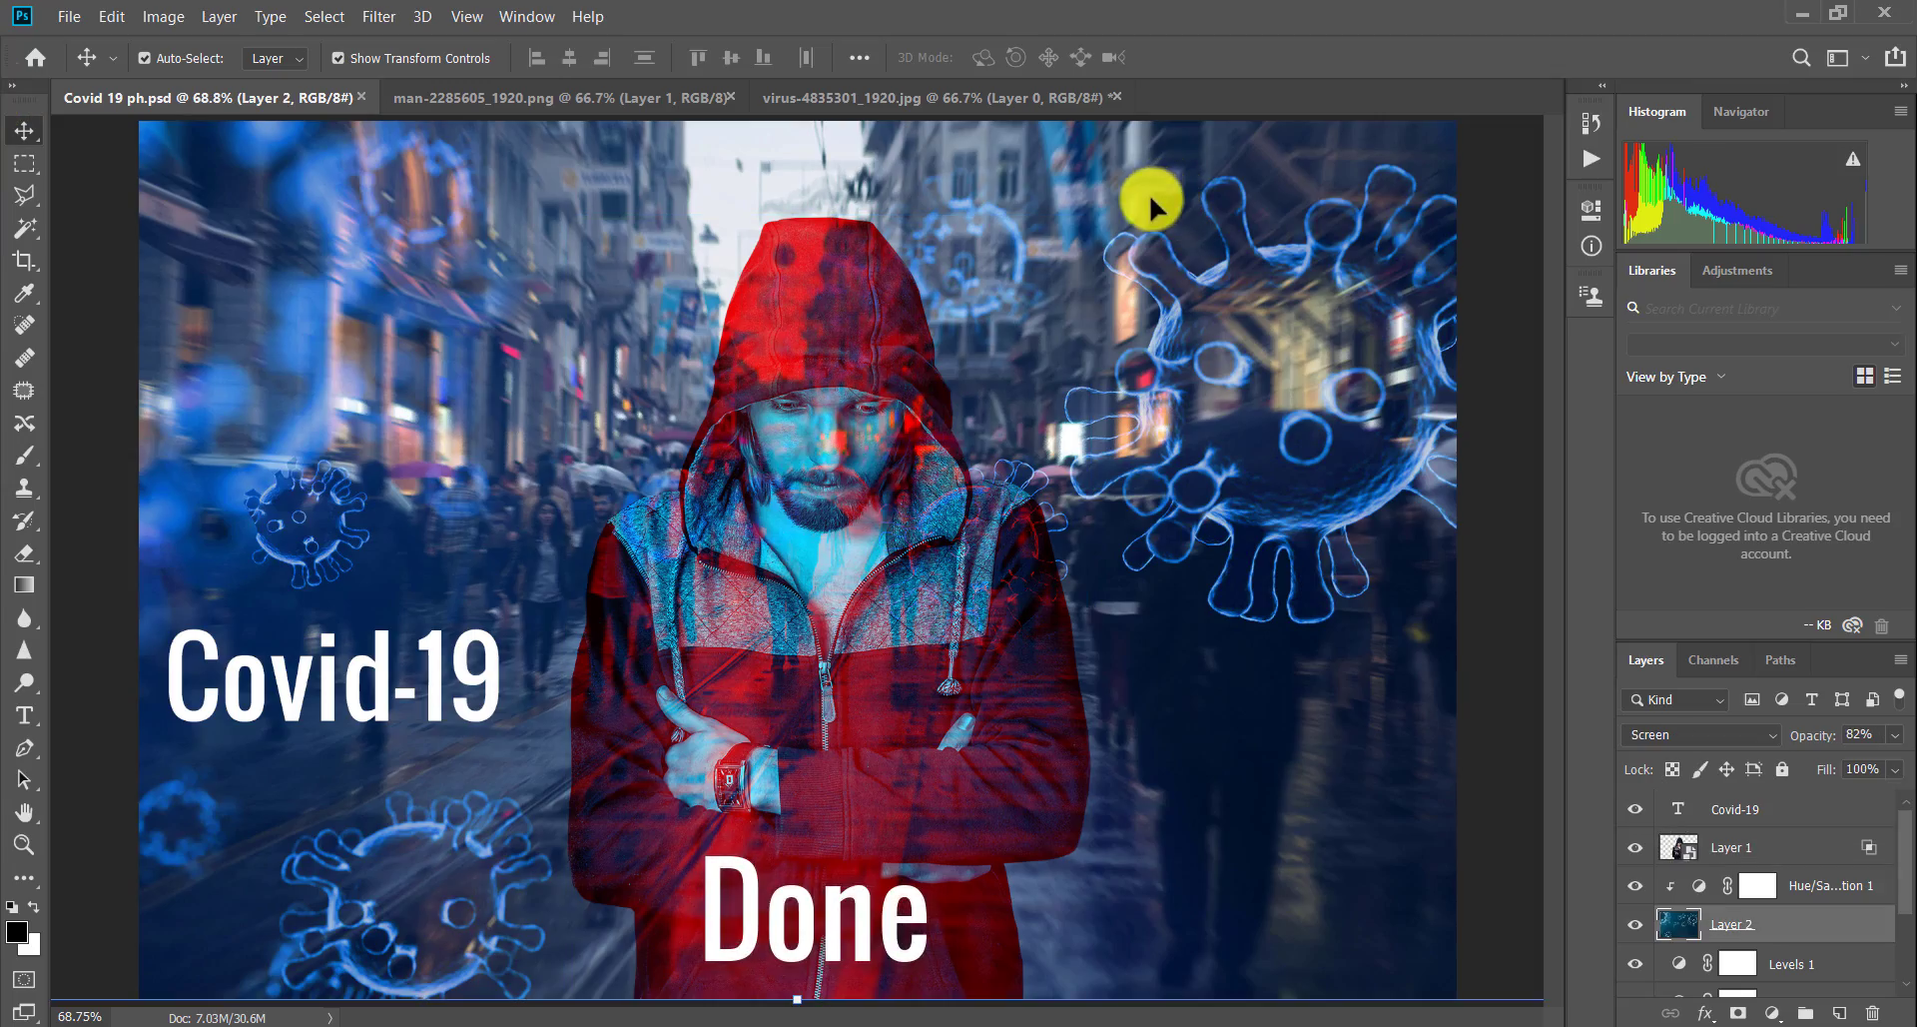